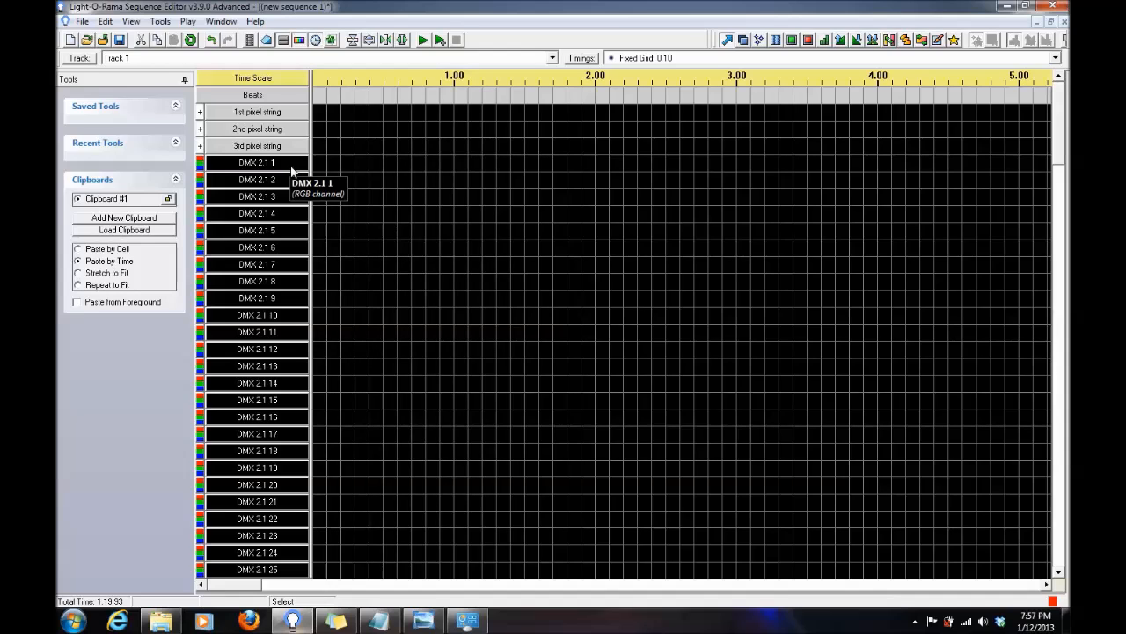
- Group channels DMX 2.1 1 through DMX 2.1 50 as "4th pixel string", without making the group a Cosmic Color Device
{"action": "right_click", "coordinate": [270, 164]}
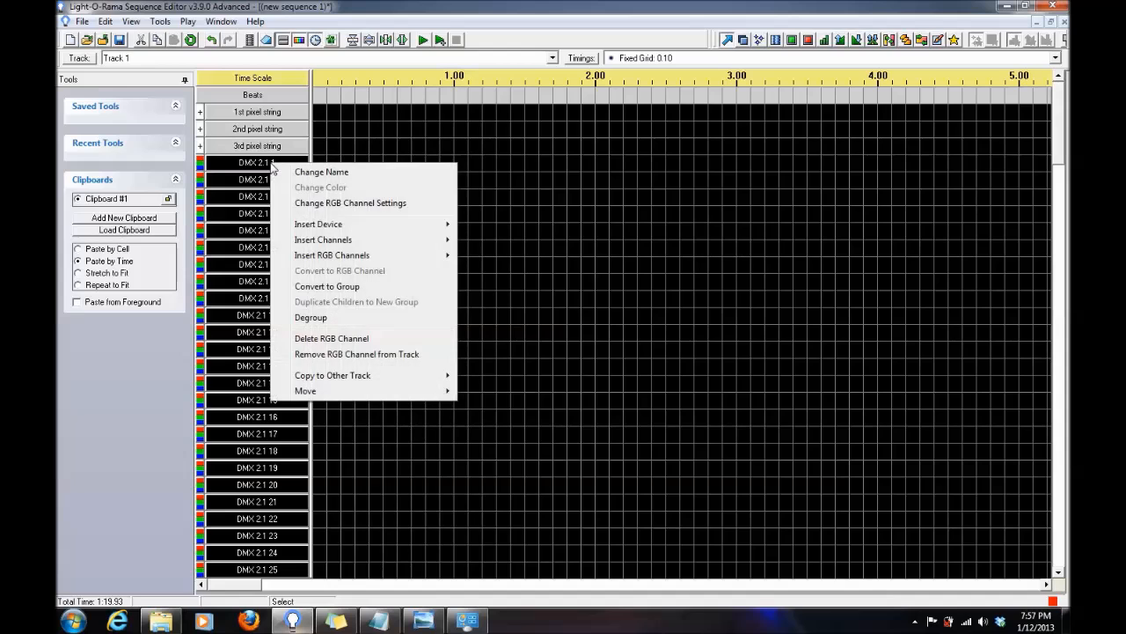
{"action": "left_click", "coordinate": [344, 287]}
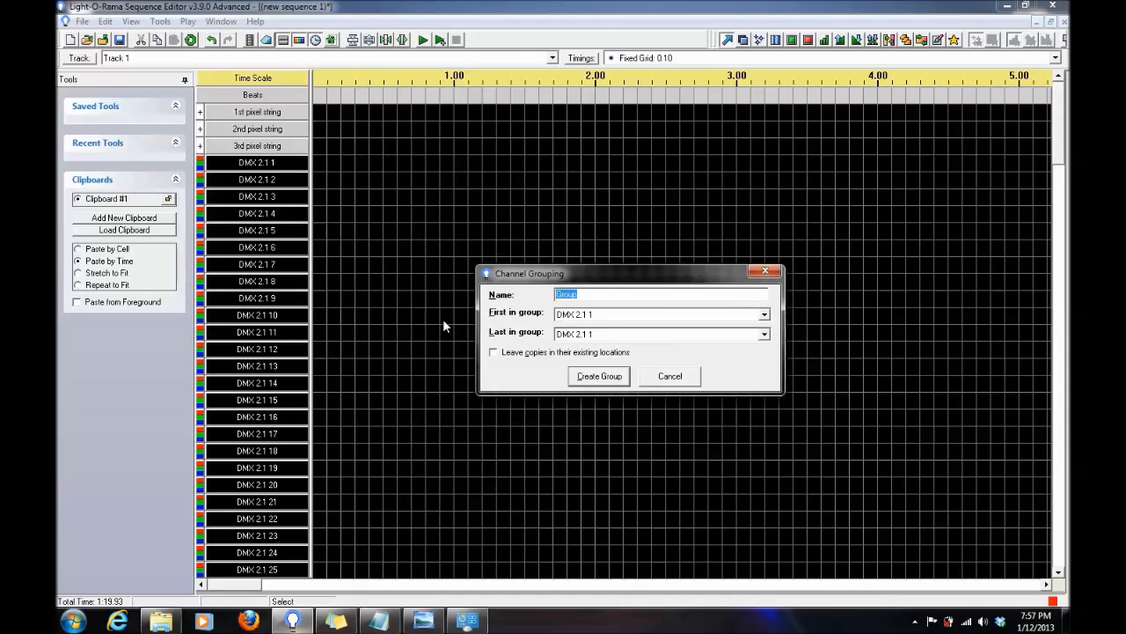
{"action": "type", "text": "4th pixel string"}
{"action": "left_click", "coordinate": [616, 335]}
{"action": "scroll", "coordinate": [606, 396], "scroll_direction": "down", "scroll_amount": 12}
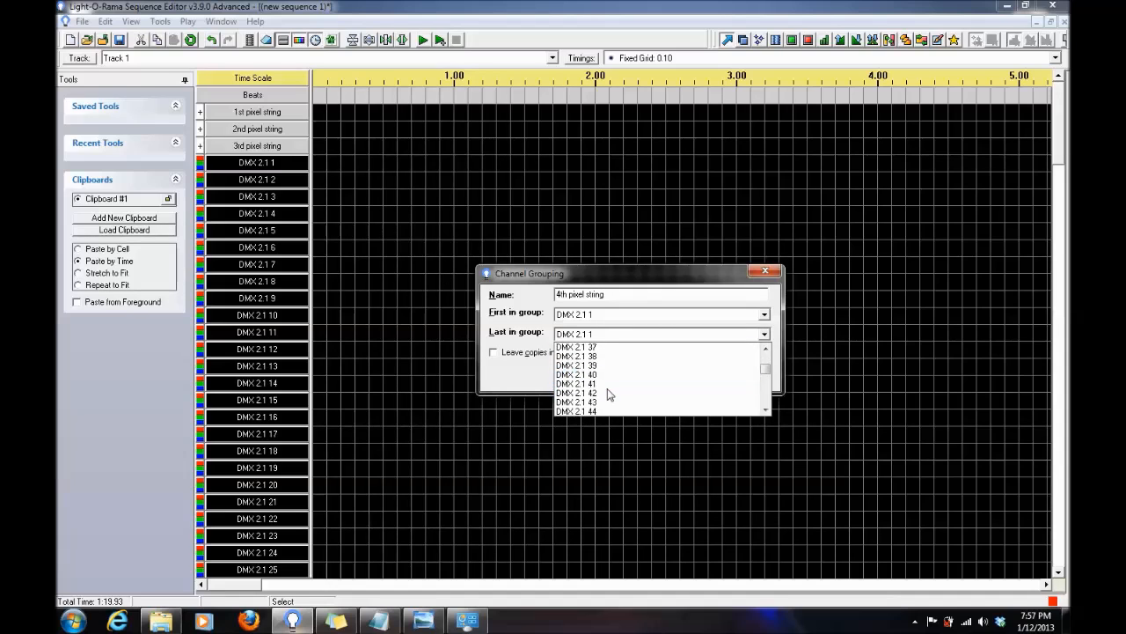
{"action": "scroll", "coordinate": [606, 398], "scroll_direction": "down", "scroll_amount": 1}
{"action": "left_click", "coordinate": [607, 409]}
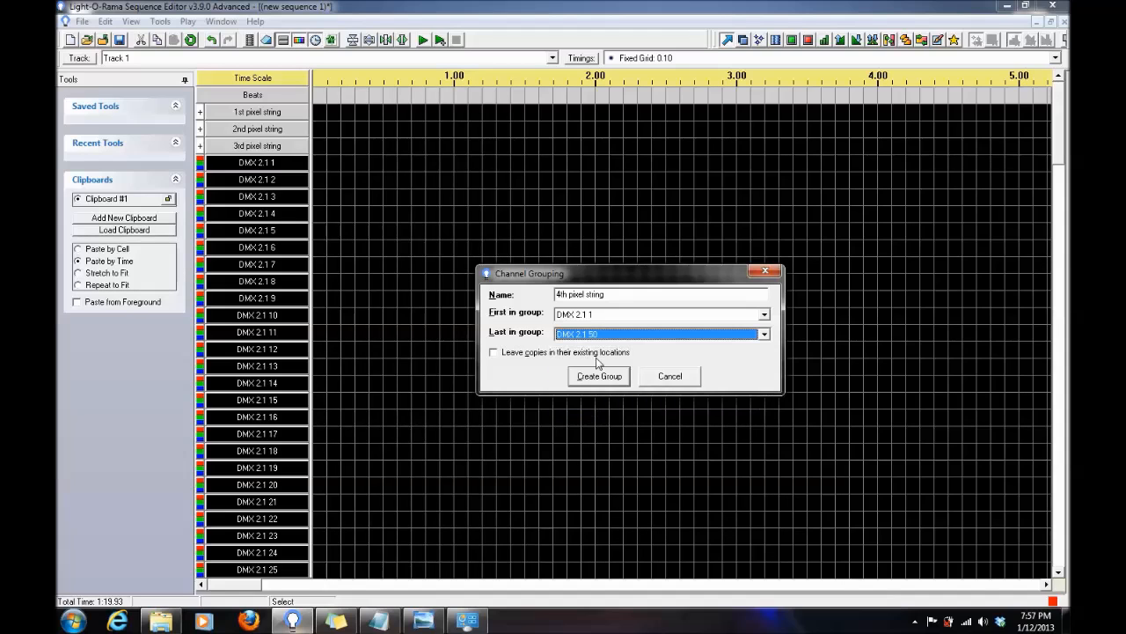
{"action": "left_click", "coordinate": [608, 378]}
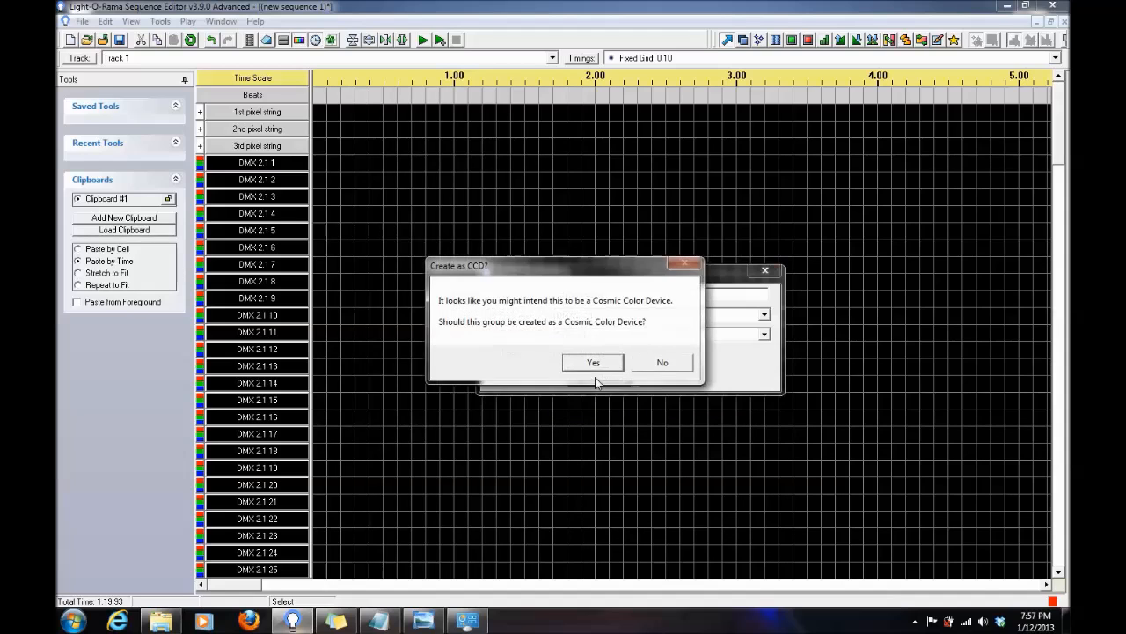
{"action": "left_click", "coordinate": [656, 375]}
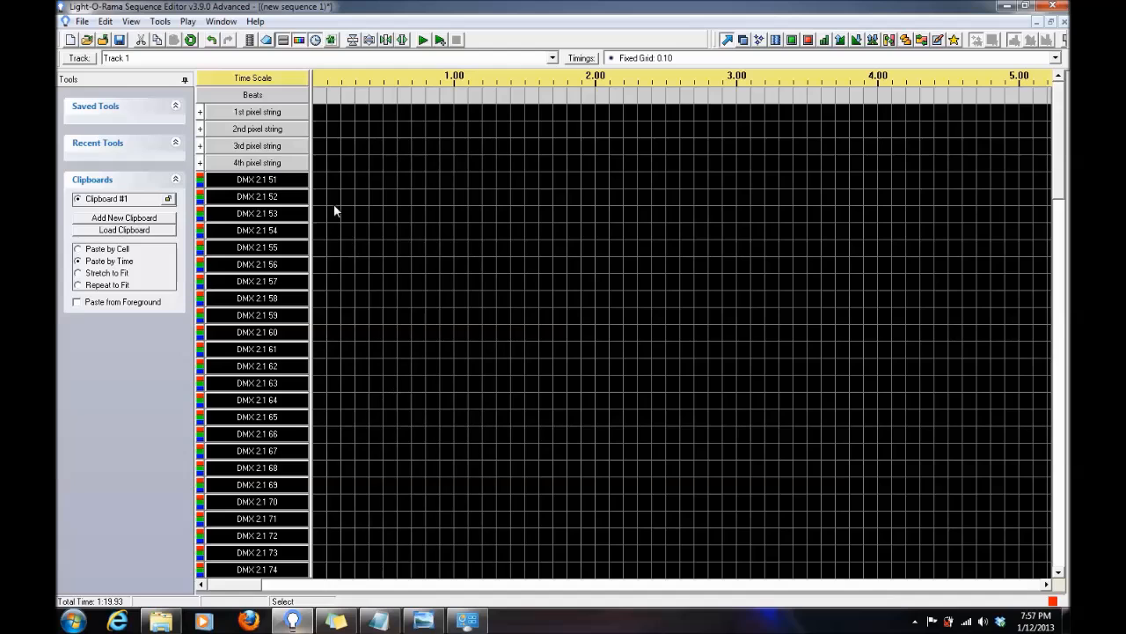
- Group channels DMX 2.1 51 through DMX 2.1 100 as "5th pixel string", declining the Cosmic Color Device option
{"action": "right_click", "coordinate": [288, 182]}
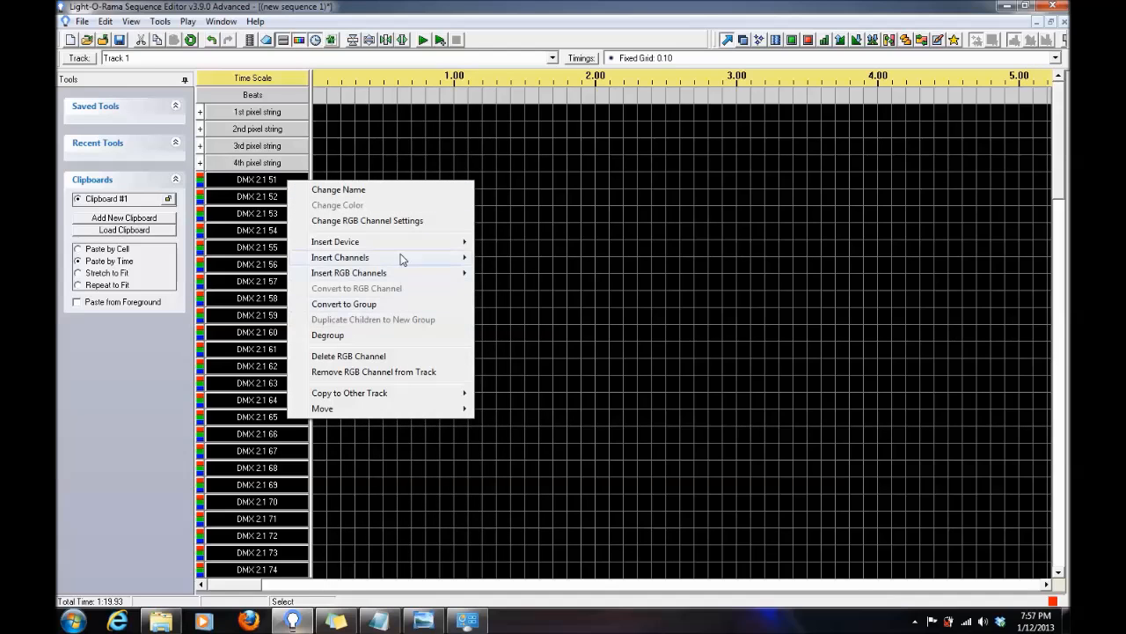
{"action": "left_click", "coordinate": [400, 305]}
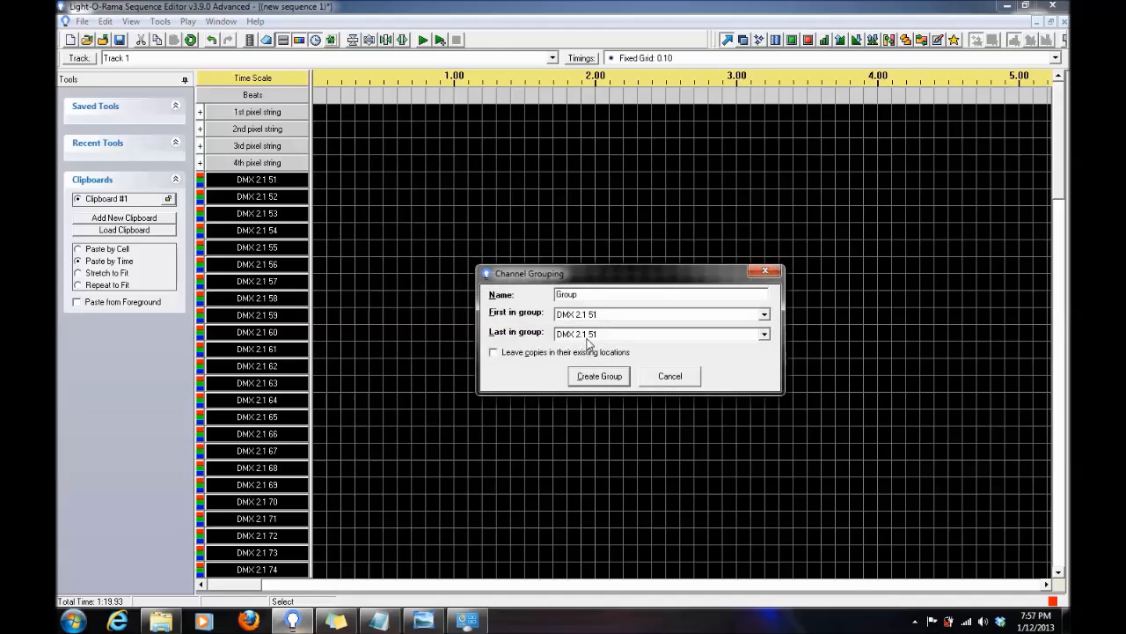
{"action": "left_click_drag", "start_coordinate": [600, 294], "coordinate": [543, 304]}
{"action": "type", "text": "5th pixel string"}
{"action": "left_click", "coordinate": [764, 333]}
{"action": "scroll", "coordinate": [632, 405], "scroll_direction": "down", "scroll_amount": 3}
{"action": "scroll", "coordinate": [632, 405], "scroll_direction": "down", "scroll_amount": 9}
{"action": "scroll", "coordinate": [622, 406], "scroll_direction": "down", "scroll_amount": 4}
{"action": "left_click", "coordinate": [628, 356]}
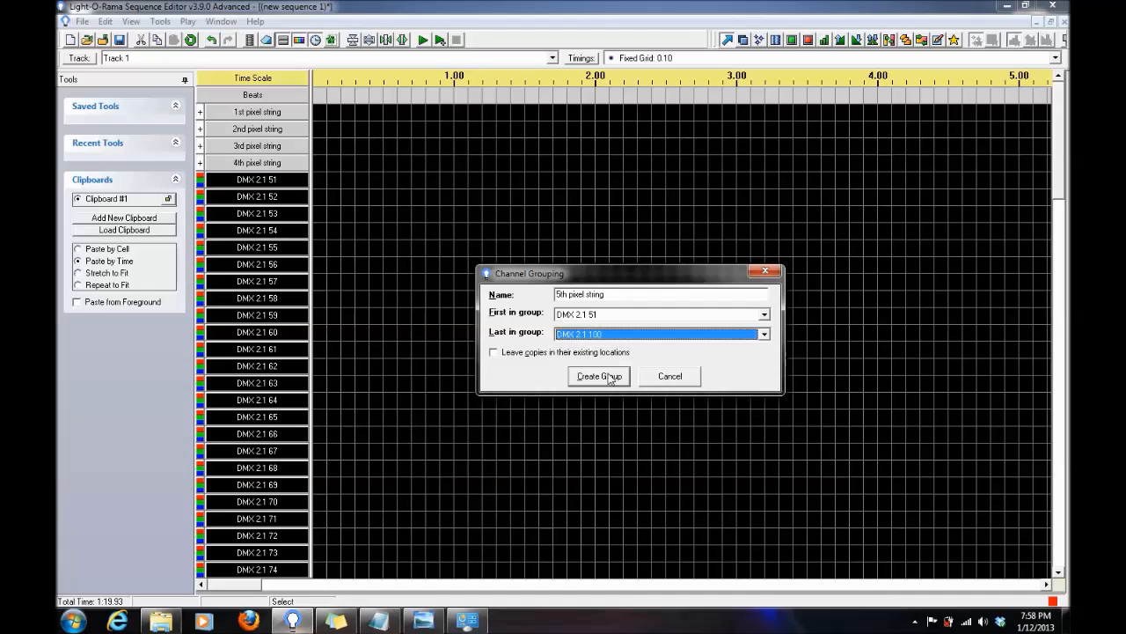
{"action": "left_click", "coordinate": [601, 377]}
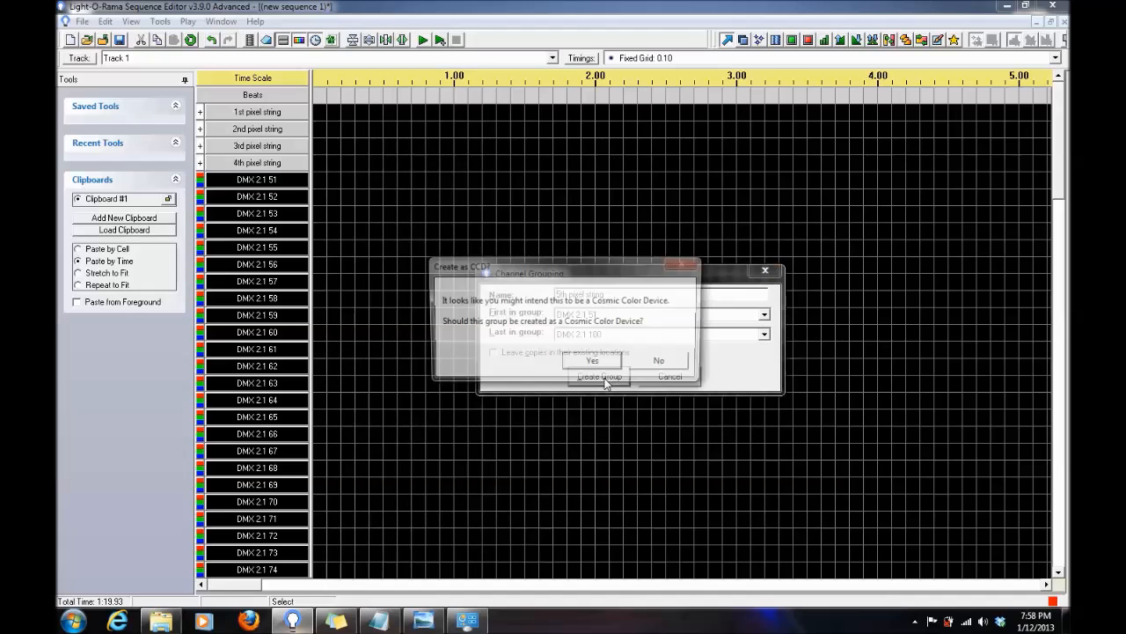
{"action": "left_click", "coordinate": [658, 362]}
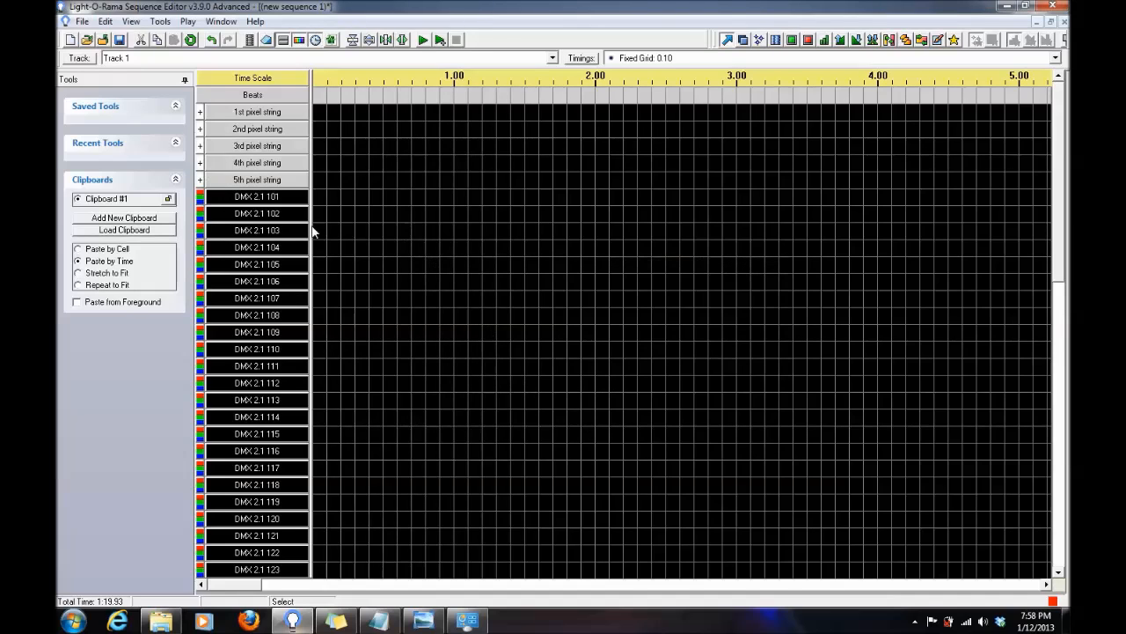
- Group channels DMX 2.1 101 through DMX 2.1 150 as "6th pixel string", declining the Cosmic Color Device option
{"action": "right_click", "coordinate": [234, 195]}
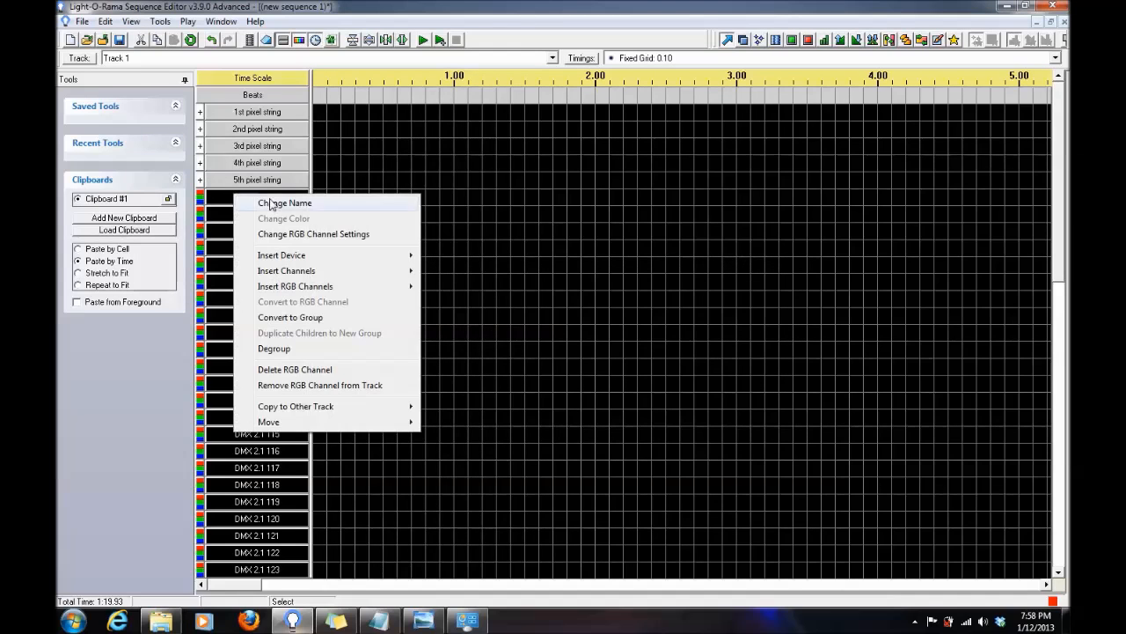
{"action": "left_click", "coordinate": [310, 319]}
{"action": "double_click", "coordinate": [567, 297]}
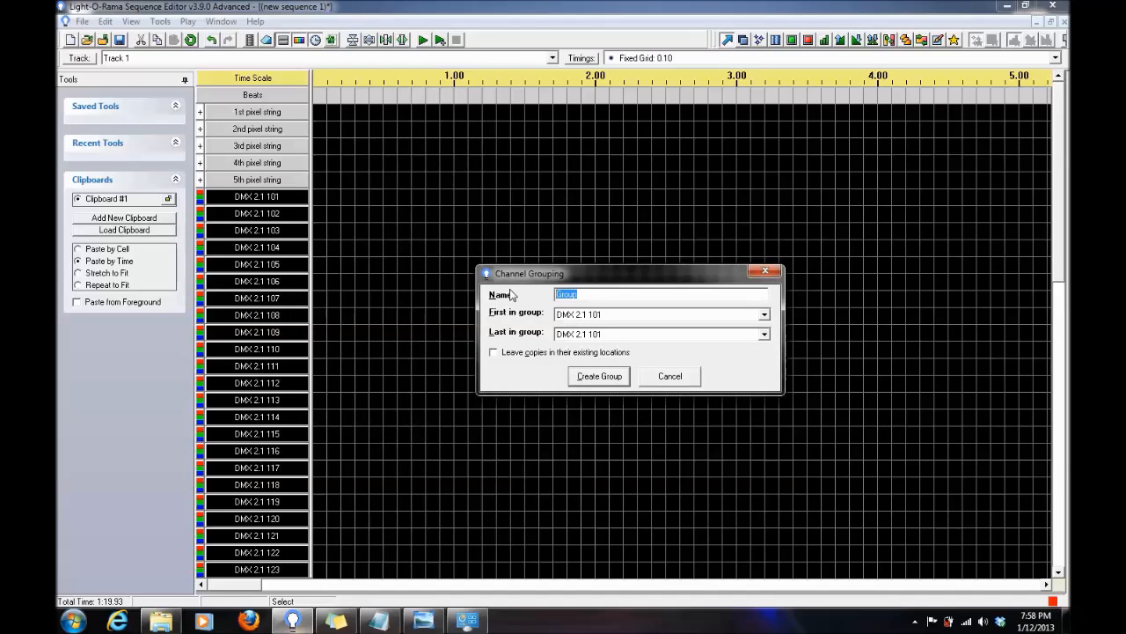
{"action": "type", "text": "6th pixel string"}
{"action": "left_click", "coordinate": [625, 333]}
{"action": "scroll", "coordinate": [629, 370], "scroll_direction": "down", "scroll_amount": 11}
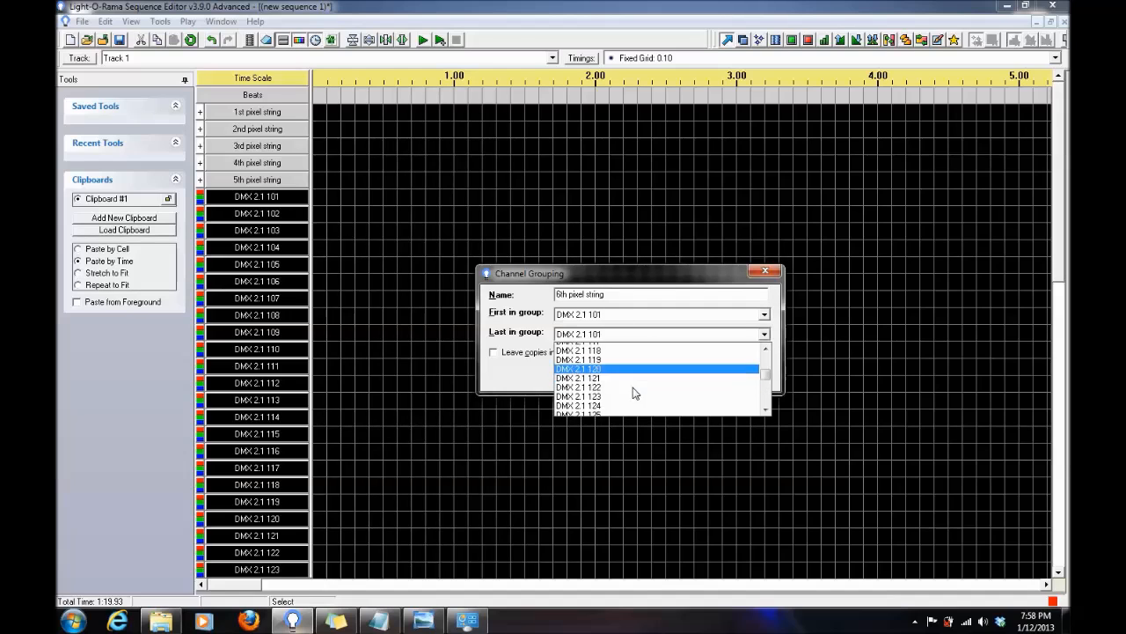
{"action": "scroll", "coordinate": [645, 406], "scroll_direction": "down", "scroll_amount": 3}
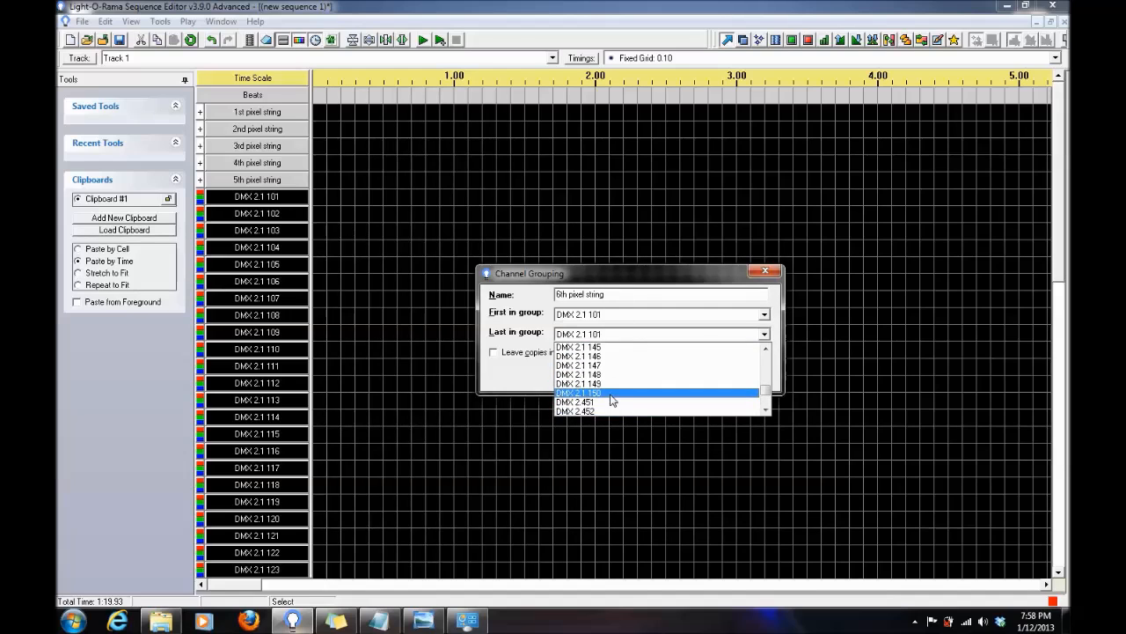
{"action": "left_click", "coordinate": [613, 396]}
{"action": "left_click", "coordinate": [611, 377]}
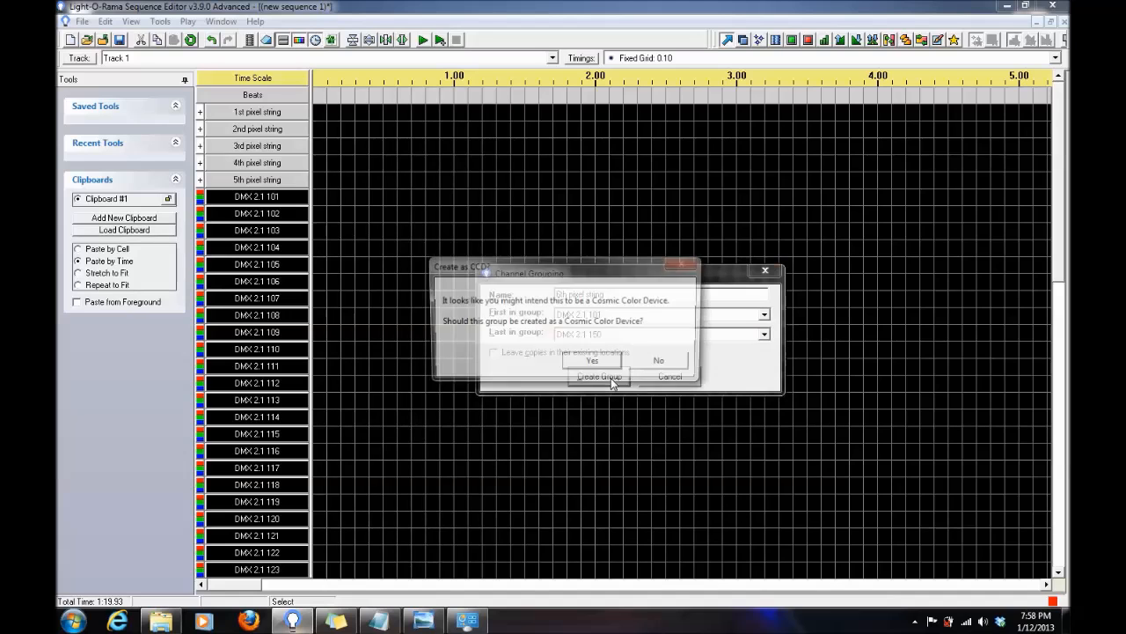
{"action": "left_click", "coordinate": [676, 363]}
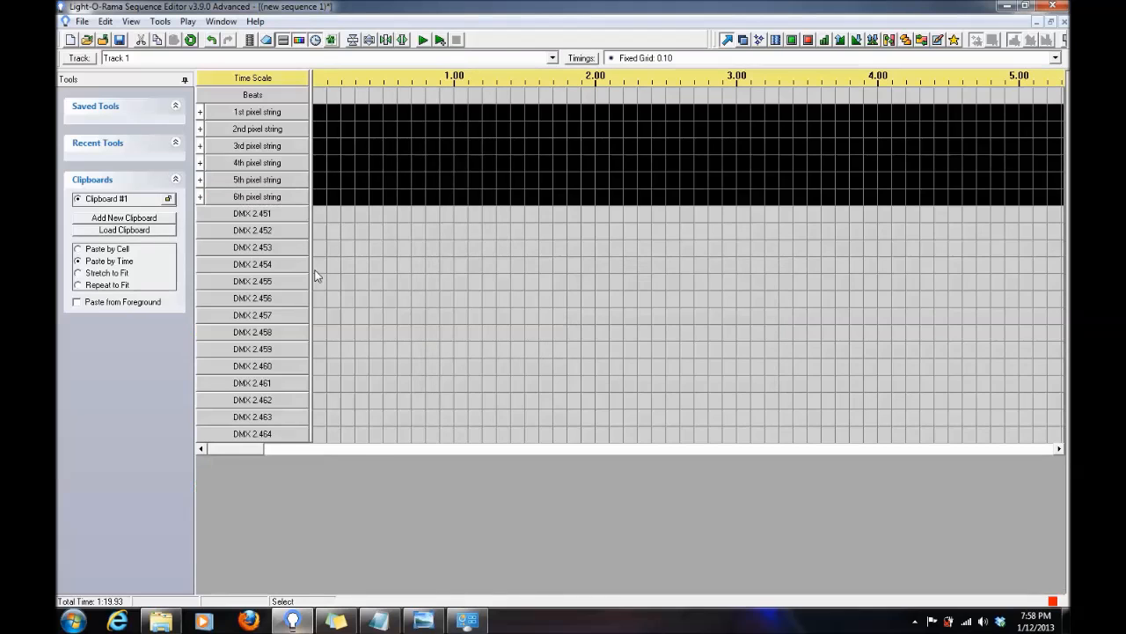
- Delete the leftover channels DMX 2.451, DMX 2.452 and DMX 2.453 below the pixel string groups
{"action": "right_click", "coordinate": [288, 219]}
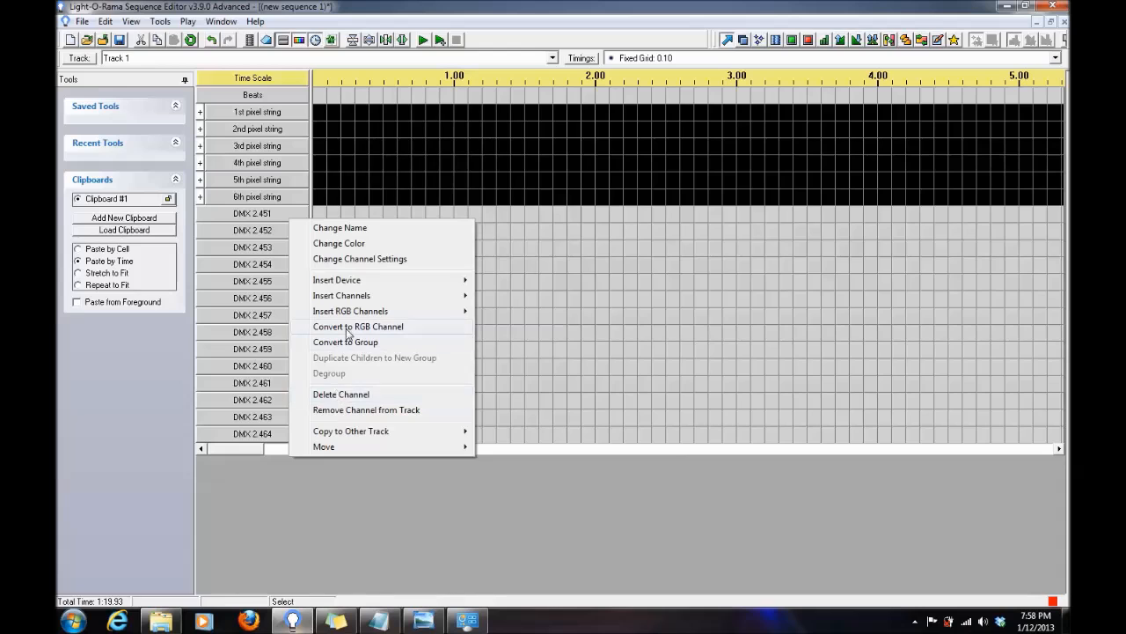
{"action": "left_click", "coordinate": [342, 394]}
{"action": "left_click", "coordinate": [553, 352]}
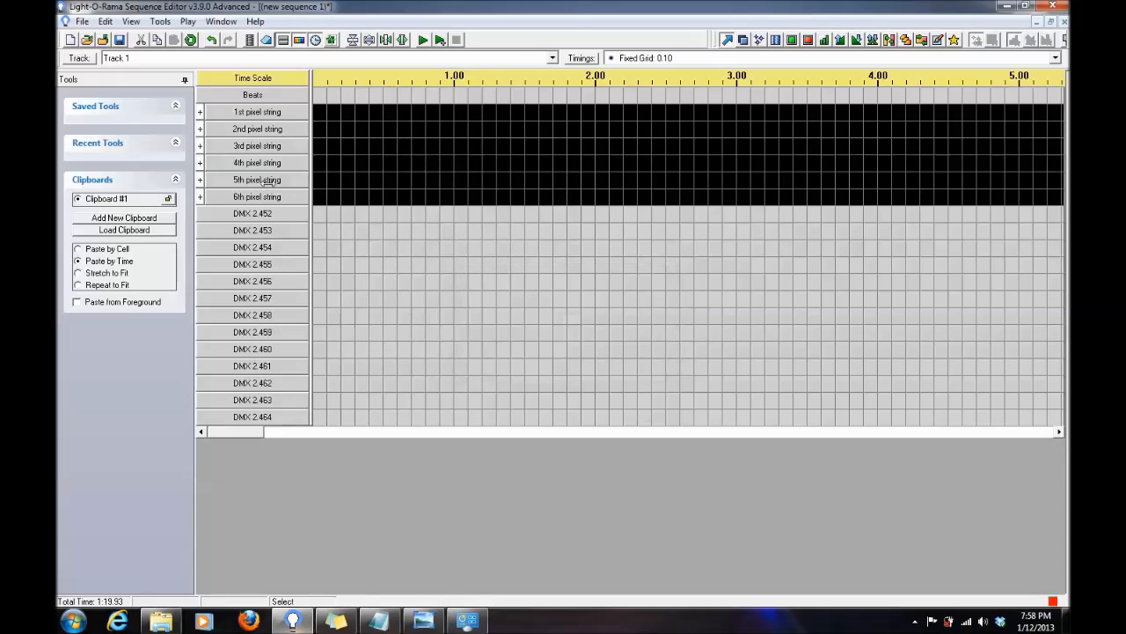
{"action": "right_click", "coordinate": [273, 216]}
{"action": "left_click", "coordinate": [341, 395]}
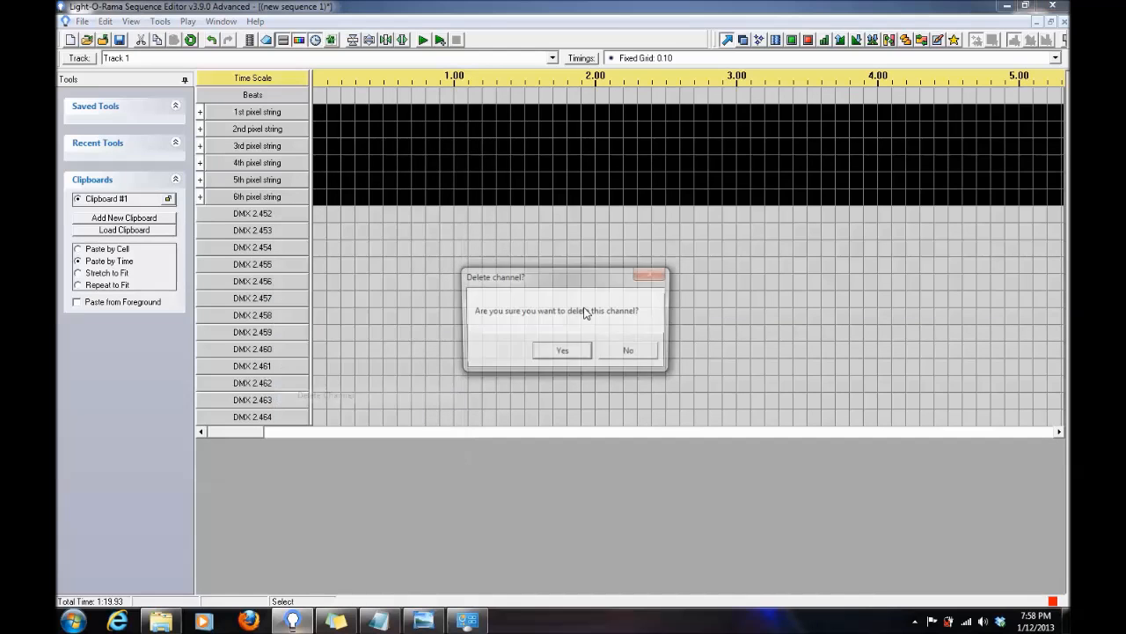
{"action": "left_click", "coordinate": [553, 351]}
{"action": "right_click", "coordinate": [405, 283]}
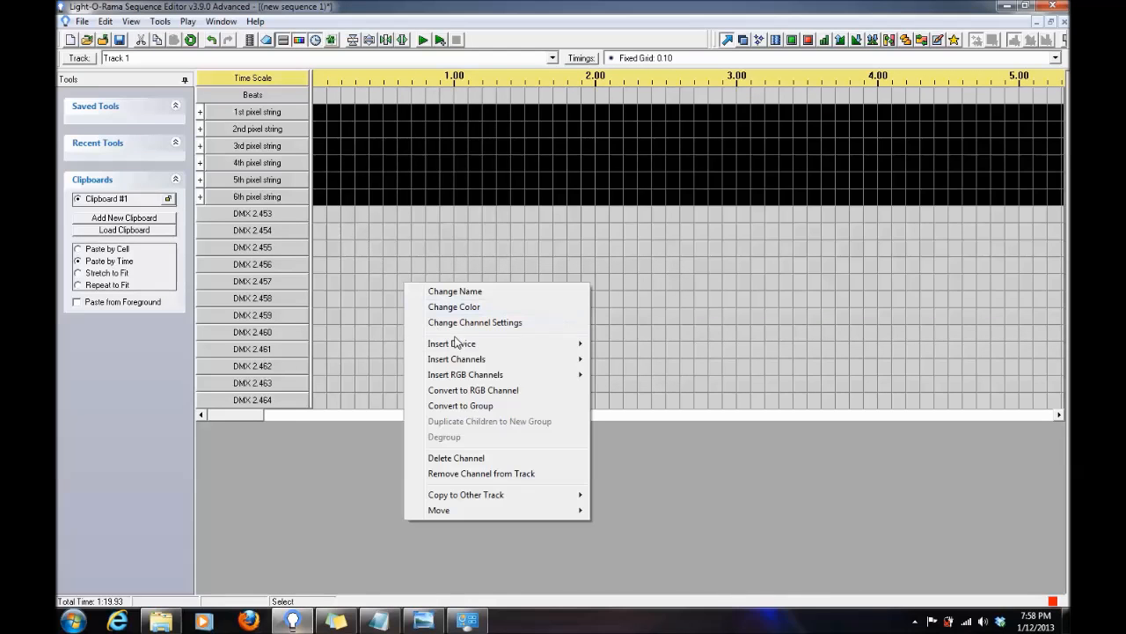
{"action": "left_click", "coordinate": [472, 458]}
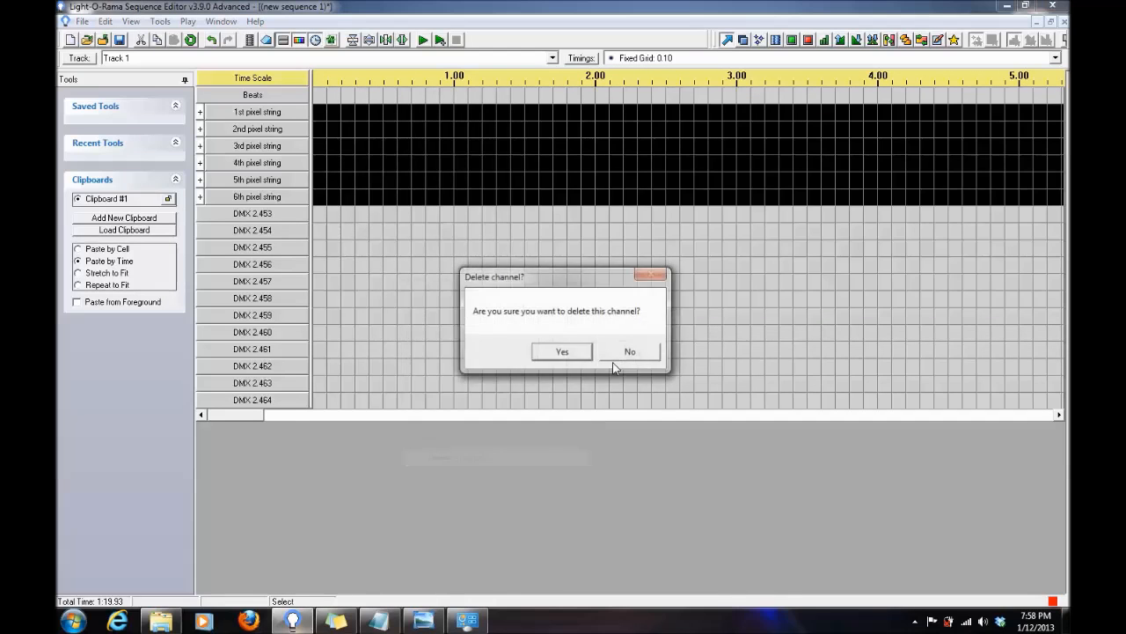
{"action": "left_click", "coordinate": [546, 351]}
- Delete the unused channels DMX 2.454, DMX 2.455 and DMX 2.456 from the sequence
{"action": "right_click", "coordinate": [246, 216]}
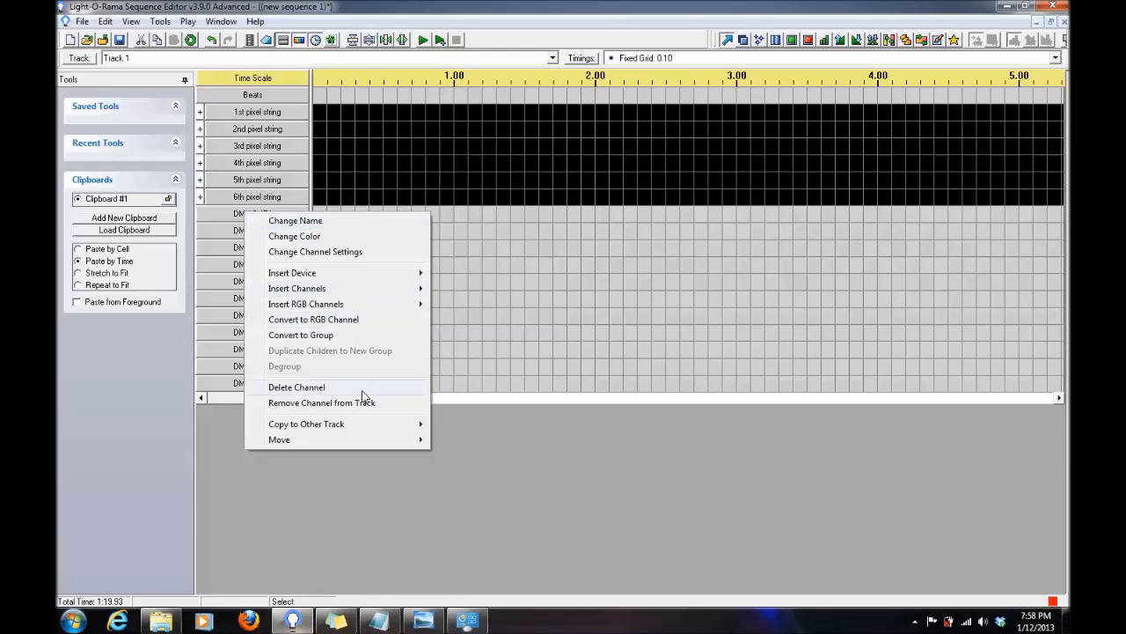
{"action": "left_click", "coordinate": [356, 387]}
{"action": "left_click", "coordinate": [553, 352]}
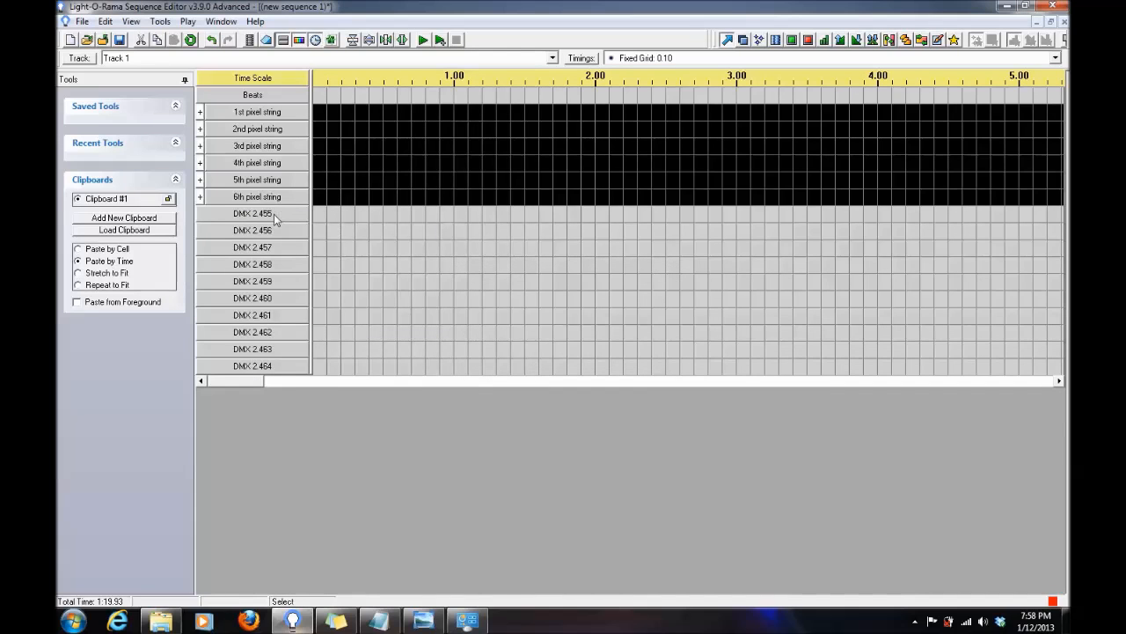
{"action": "right_click", "coordinate": [273, 214]}
{"action": "left_click", "coordinate": [407, 395]}
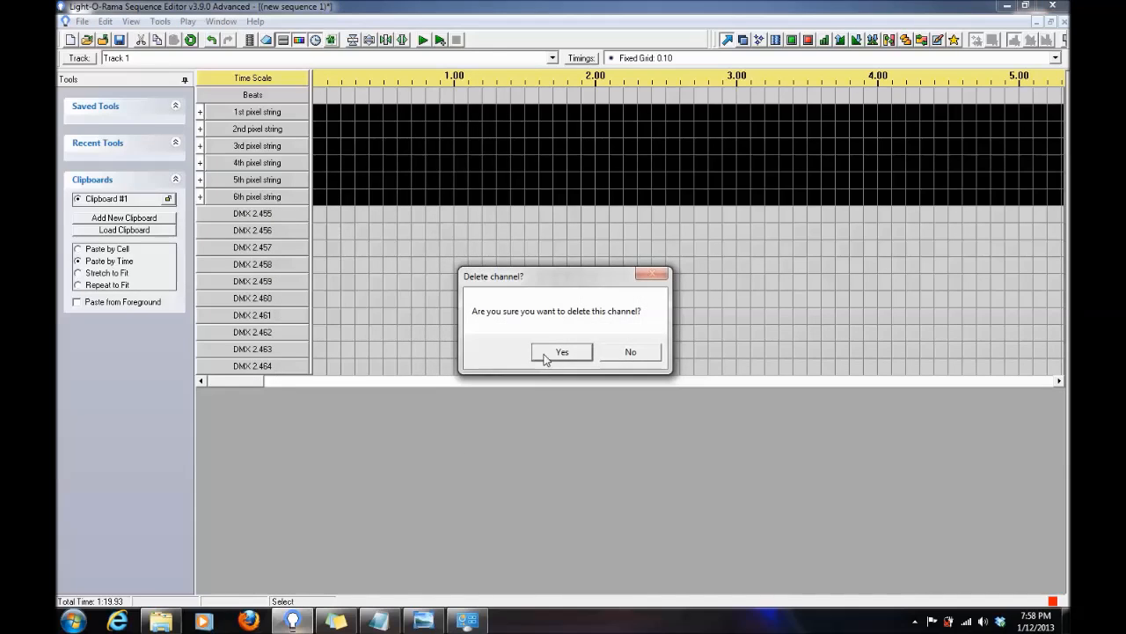
{"action": "left_click", "coordinate": [544, 353]}
{"action": "right_click", "coordinate": [286, 210]}
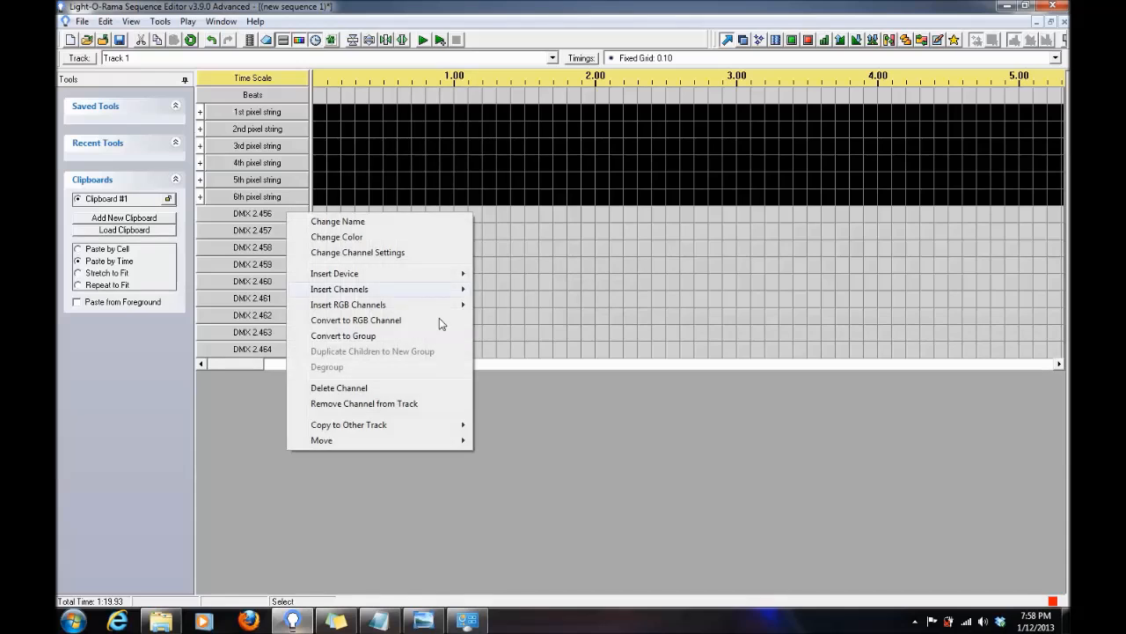
{"action": "left_click", "coordinate": [414, 388]}
{"action": "left_click", "coordinate": [553, 352]}
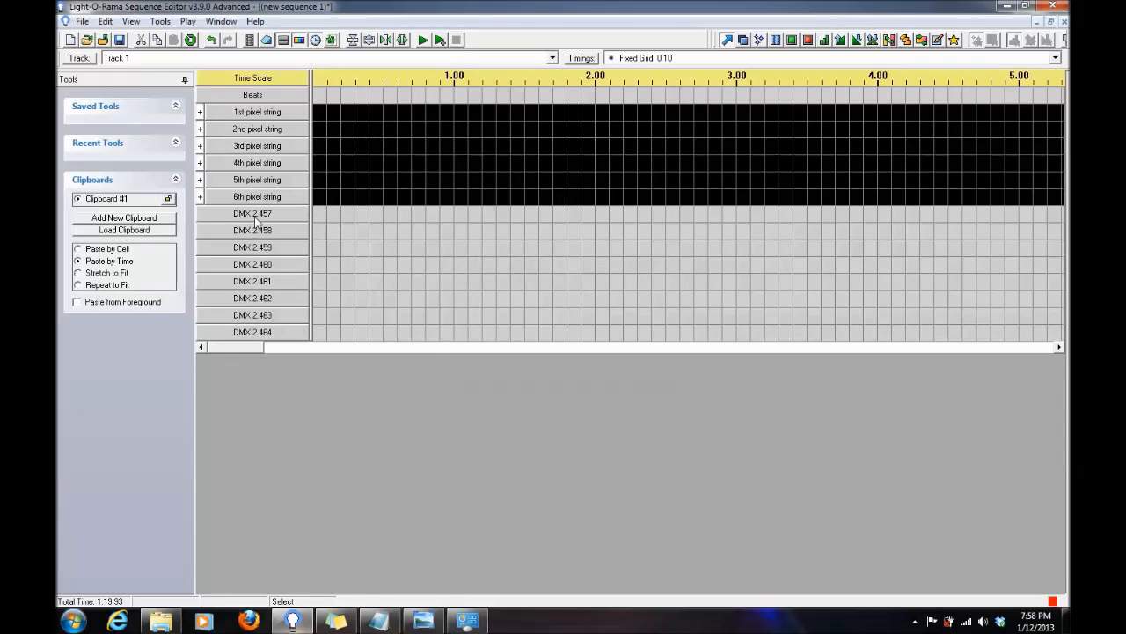
- Delete the unused channels DMX 2.457, DMX 2.458 and DMX 2.459 from the sequence
{"action": "right_click", "coordinate": [255, 218]}
{"action": "left_click", "coordinate": [350, 394]}
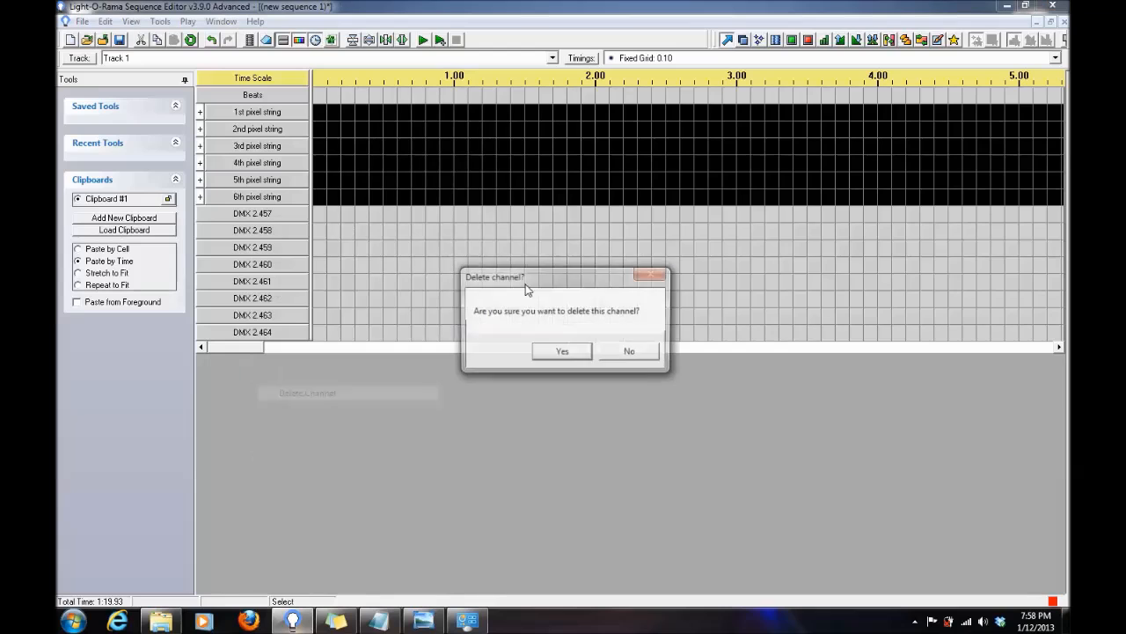
{"action": "left_click", "coordinate": [563, 352]}
{"action": "right_click", "coordinate": [261, 224]}
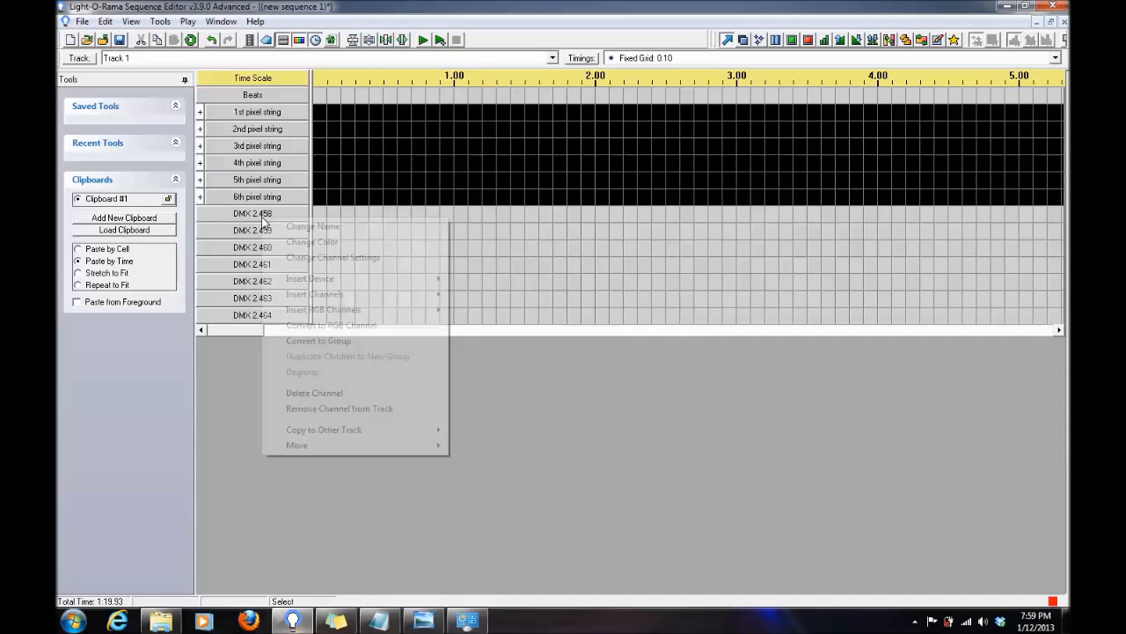
{"action": "left_click", "coordinate": [364, 390]}
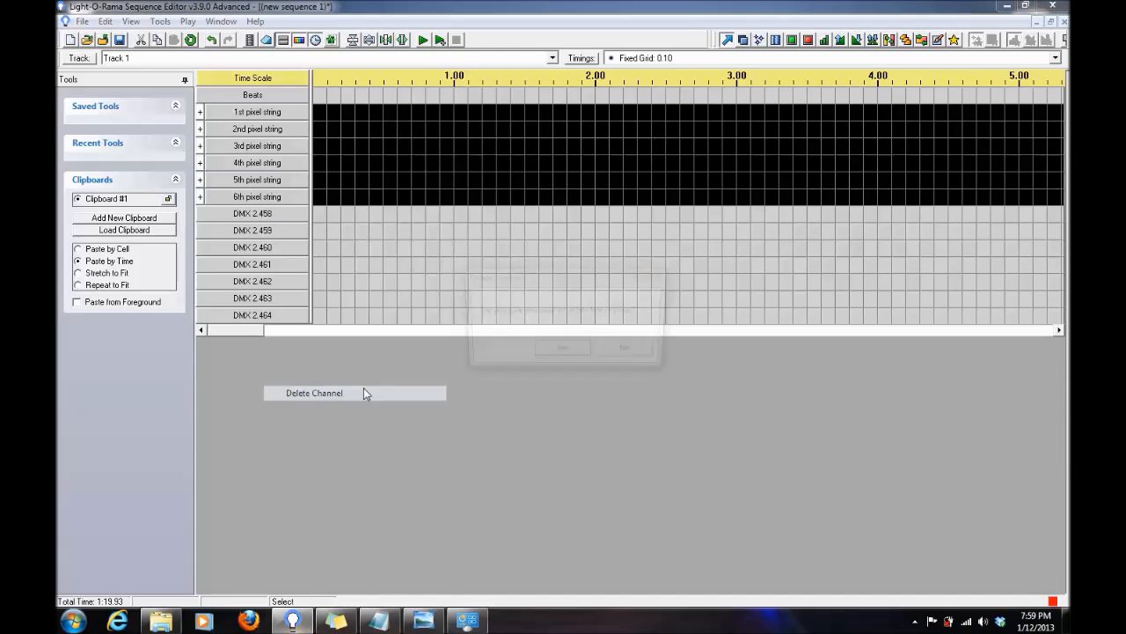
{"action": "left_click", "coordinate": [560, 352]}
{"action": "right_click", "coordinate": [286, 213]}
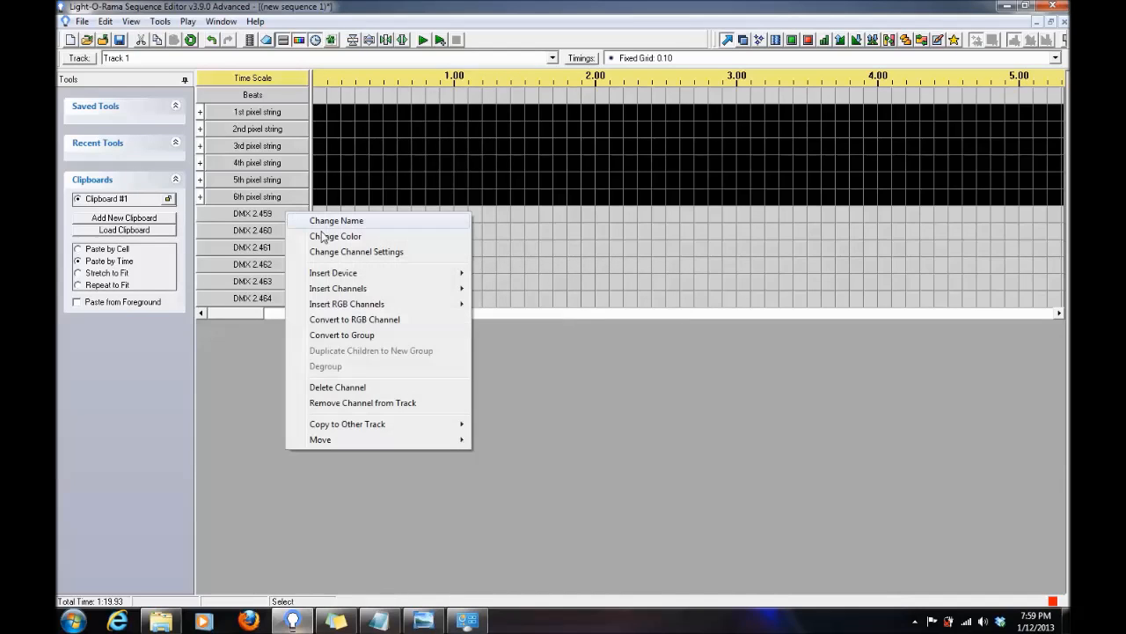
{"action": "left_click", "coordinate": [378, 382]}
{"action": "left_click", "coordinate": [538, 356]}
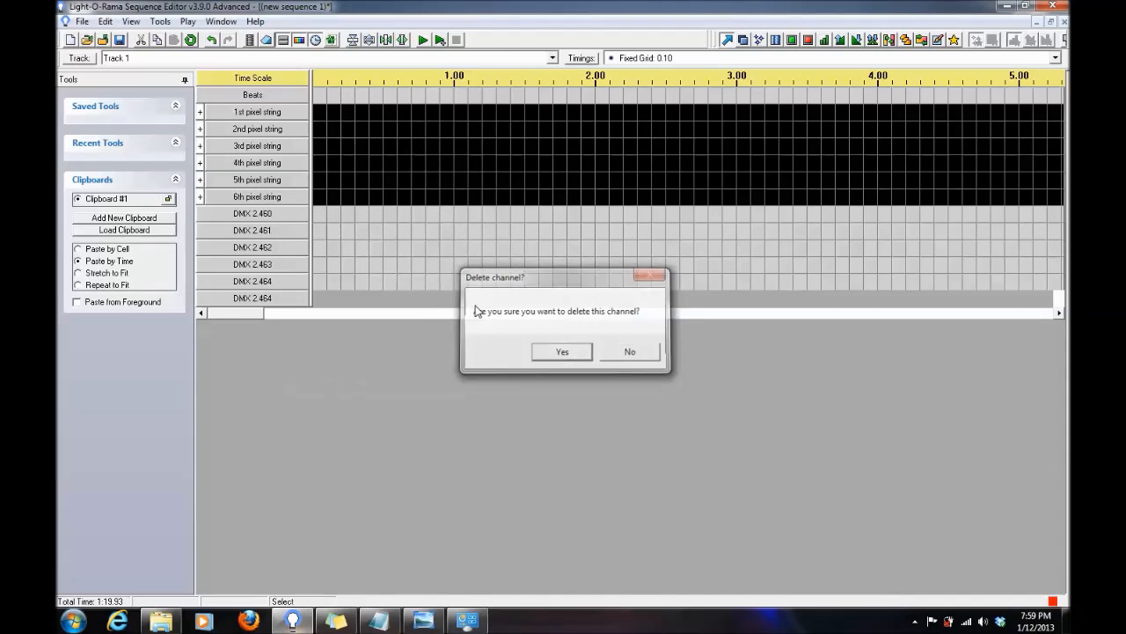
- Delete the unused channels DMX 2.460 and DMX 2.461 from the sequence
{"action": "right_click", "coordinate": [302, 210]}
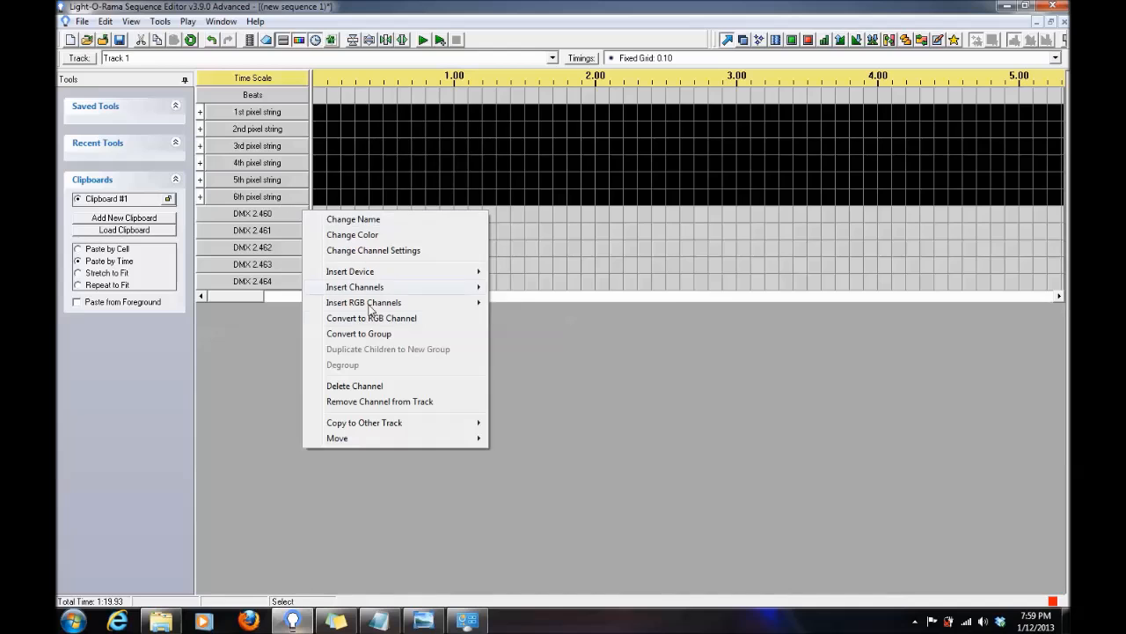
{"action": "left_click", "coordinate": [339, 386]}
{"action": "left_click", "coordinate": [561, 352]}
{"action": "right_click", "coordinate": [301, 220]}
{"action": "left_click", "coordinate": [359, 395]}
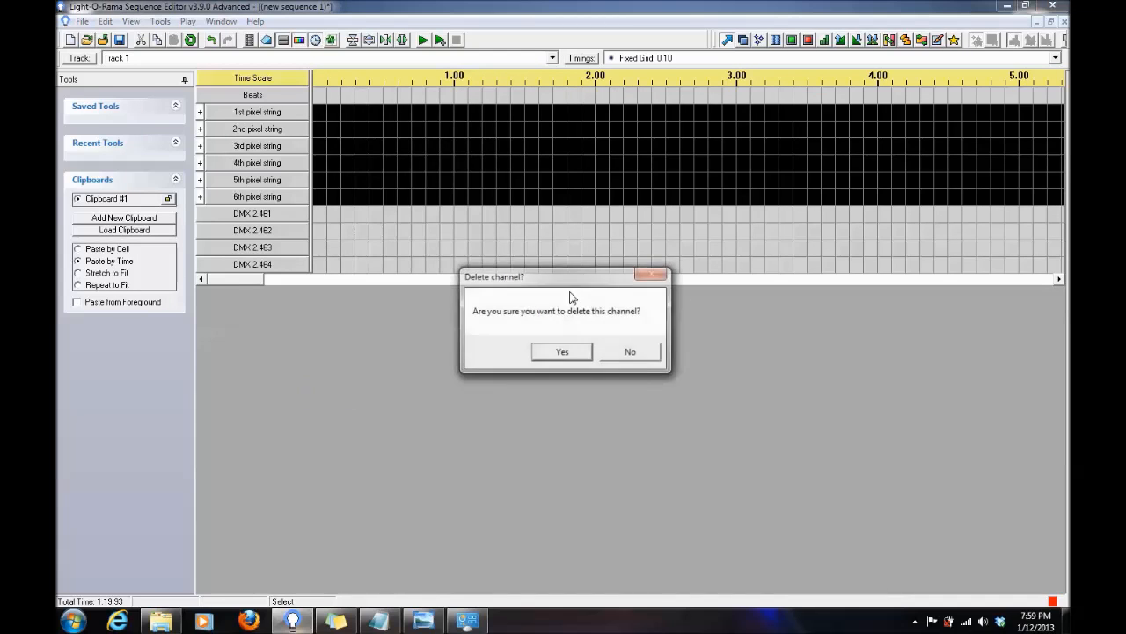
{"action": "left_click", "coordinate": [559, 355]}
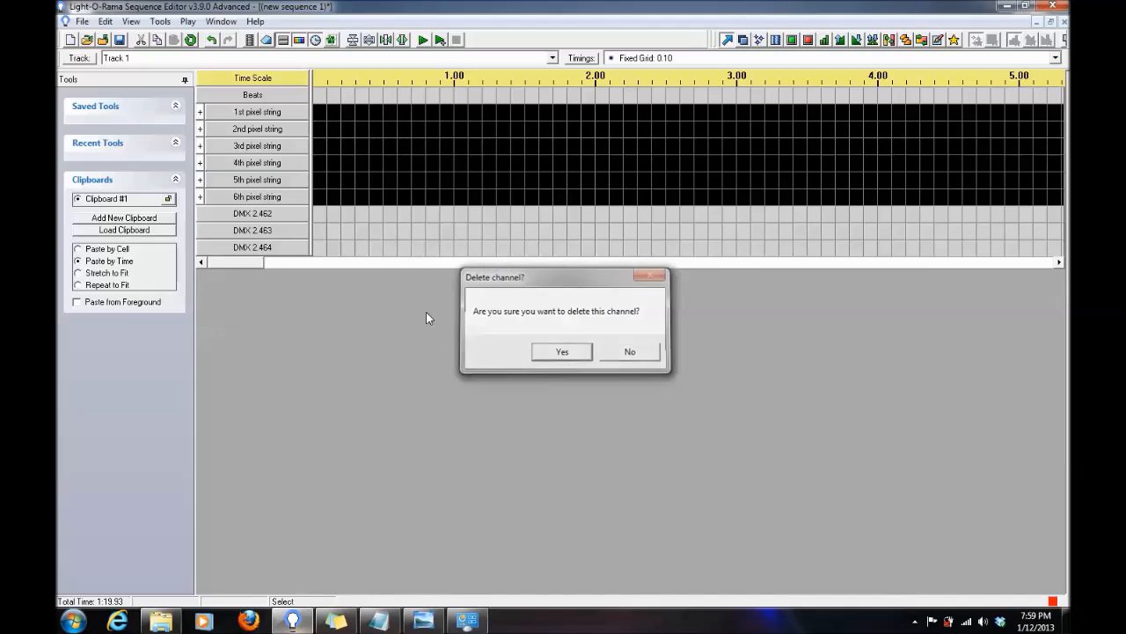
- Delete the remaining unused channels DMX 2.462, DMX 2.463 and DMX 2.464 from the sequence
{"action": "right_click", "coordinate": [297, 213]}
{"action": "left_click", "coordinate": [362, 380]}
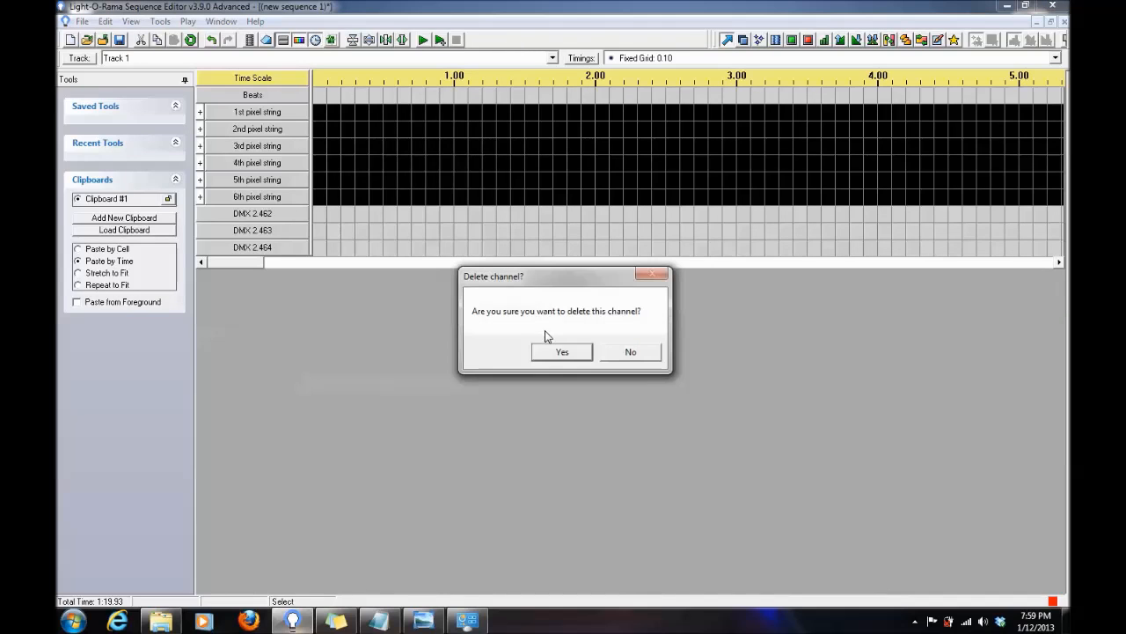
{"action": "left_click", "coordinate": [564, 351]}
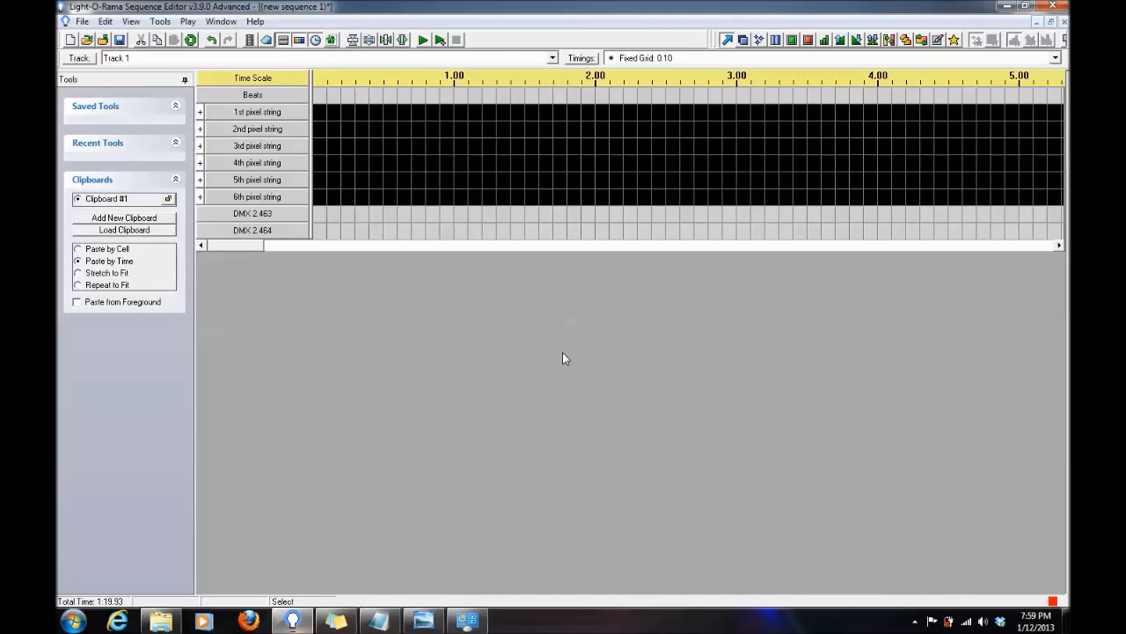
{"action": "right_click", "coordinate": [272, 213]}
{"action": "left_click", "coordinate": [362, 388]}
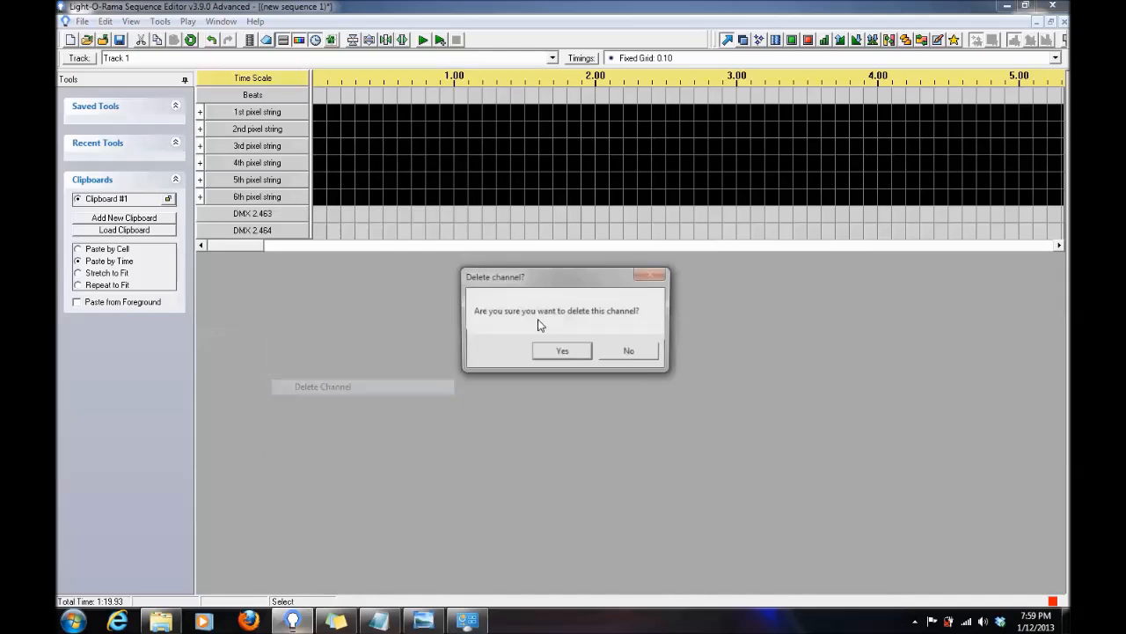
{"action": "left_click", "coordinate": [564, 350]}
{"action": "right_click", "coordinate": [331, 221]}
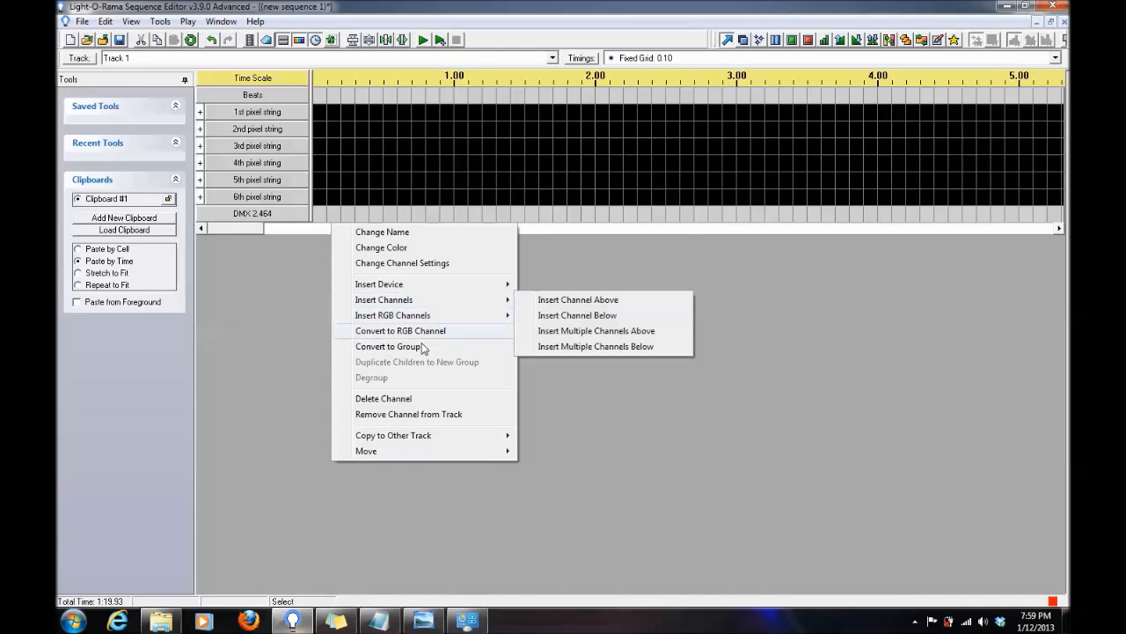
{"action": "left_click", "coordinate": [415, 398]}
{"action": "left_click", "coordinate": [561, 353]}
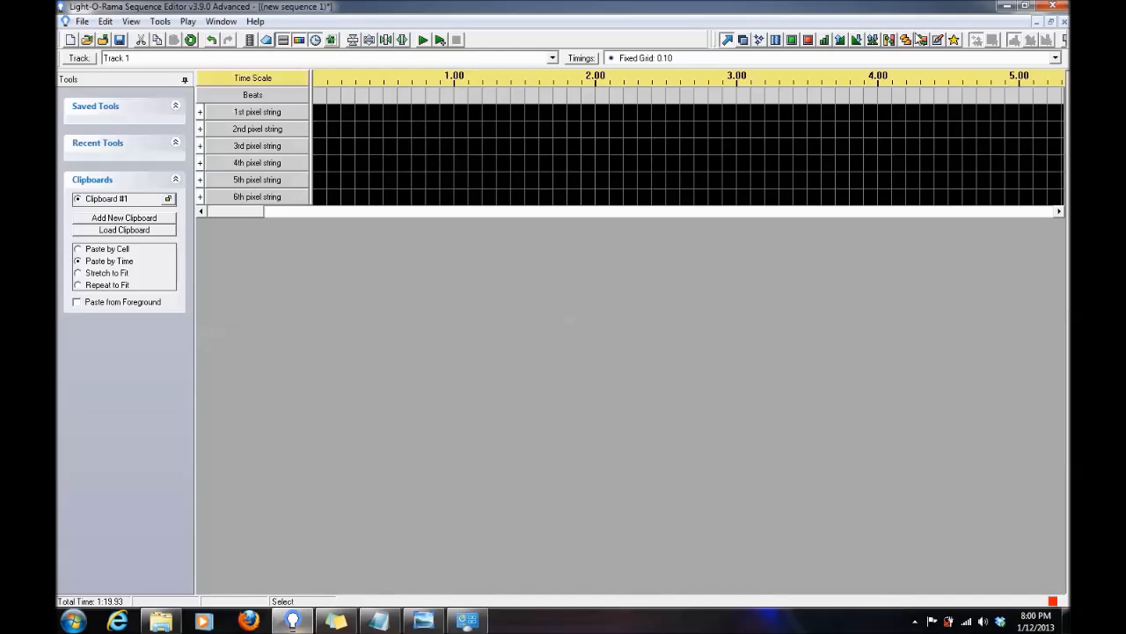
- Set the Color Fade tool to solid blue and apply it to the 1st pixel string from about 0.40 to 1.00 seconds
{"action": "left_click", "coordinate": [921, 43]}
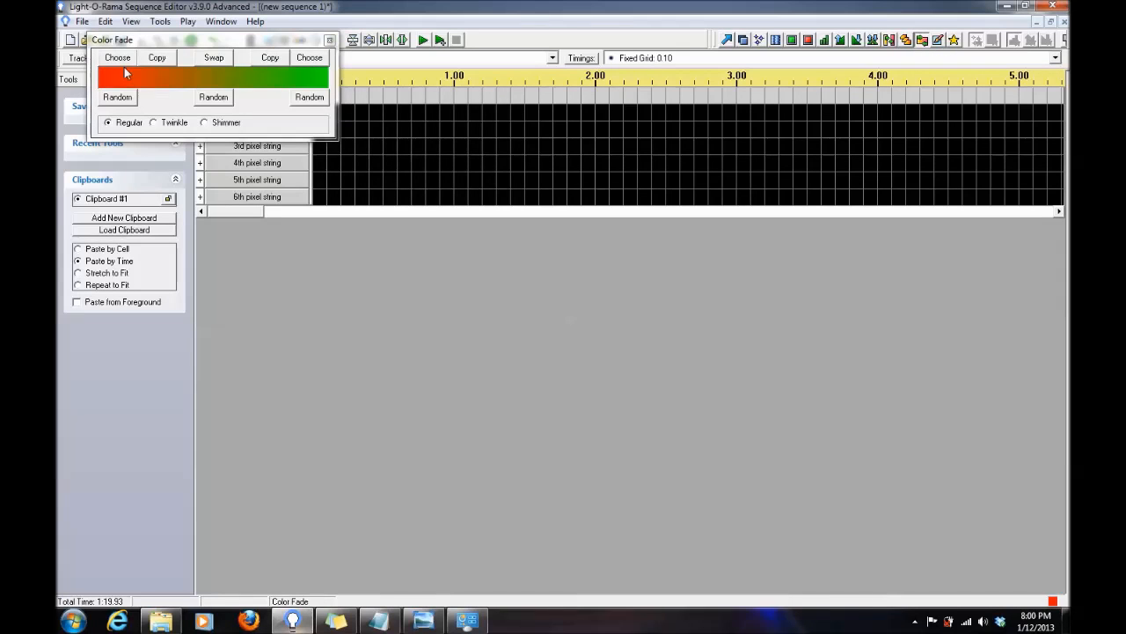
{"action": "left_click", "coordinate": [123, 58]}
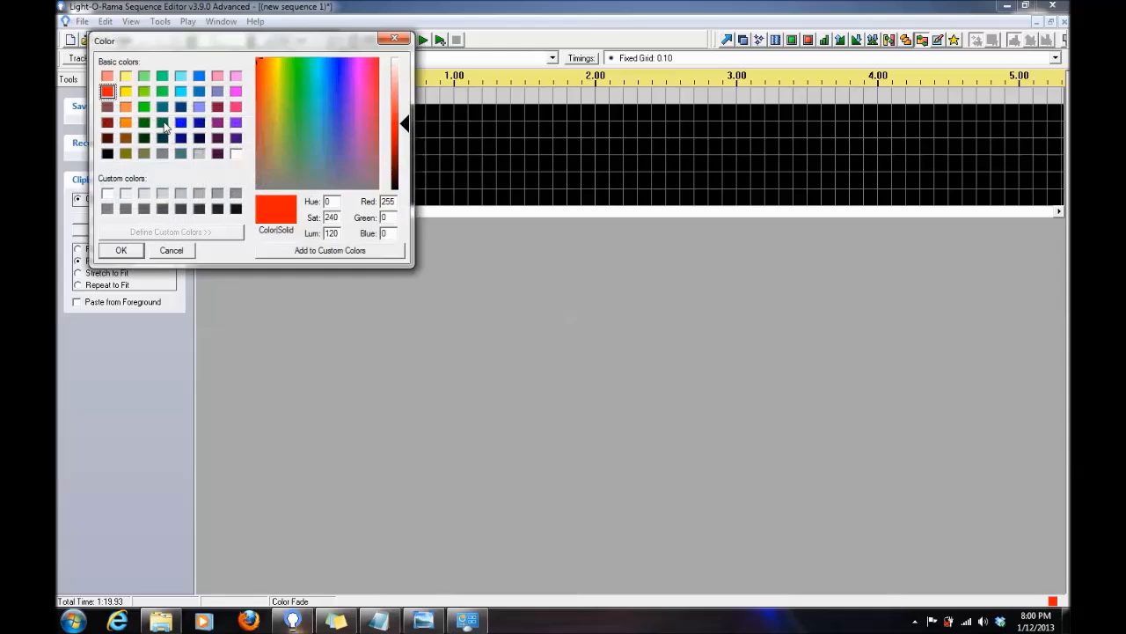
{"action": "left_click", "coordinate": [181, 122]}
{"action": "left_click", "coordinate": [123, 250]}
{"action": "left_click", "coordinate": [268, 58]}
{"action": "left_click_drag", "start_coordinate": [278, 42], "coordinate": [246, 396]}
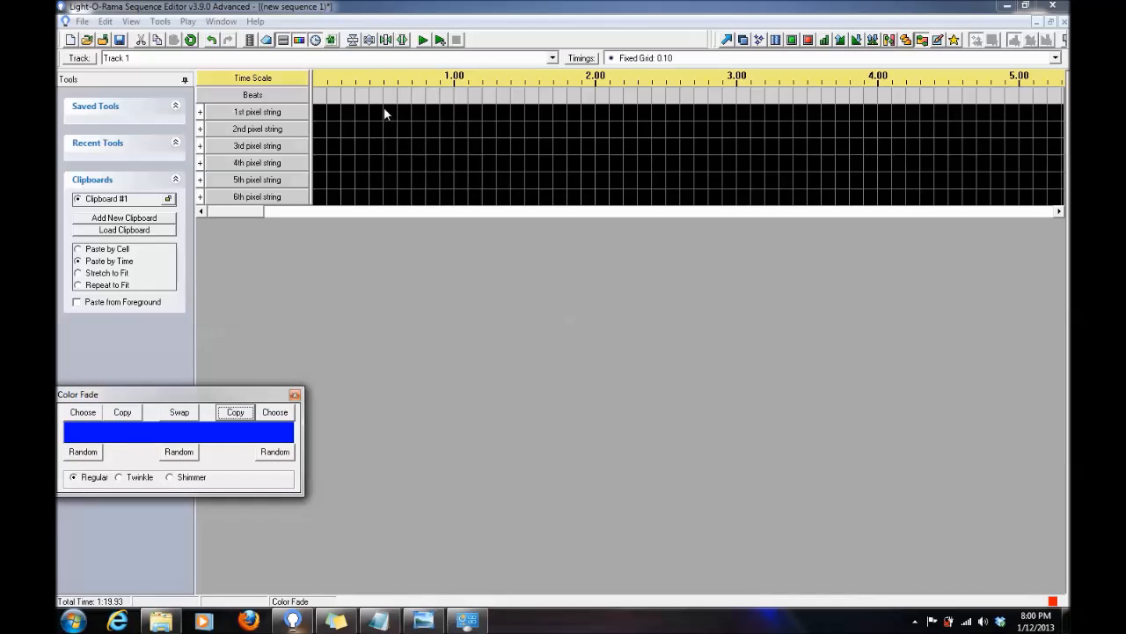
{"action": "left_click_drag", "start_coordinate": [376, 109], "coordinate": [442, 117]}
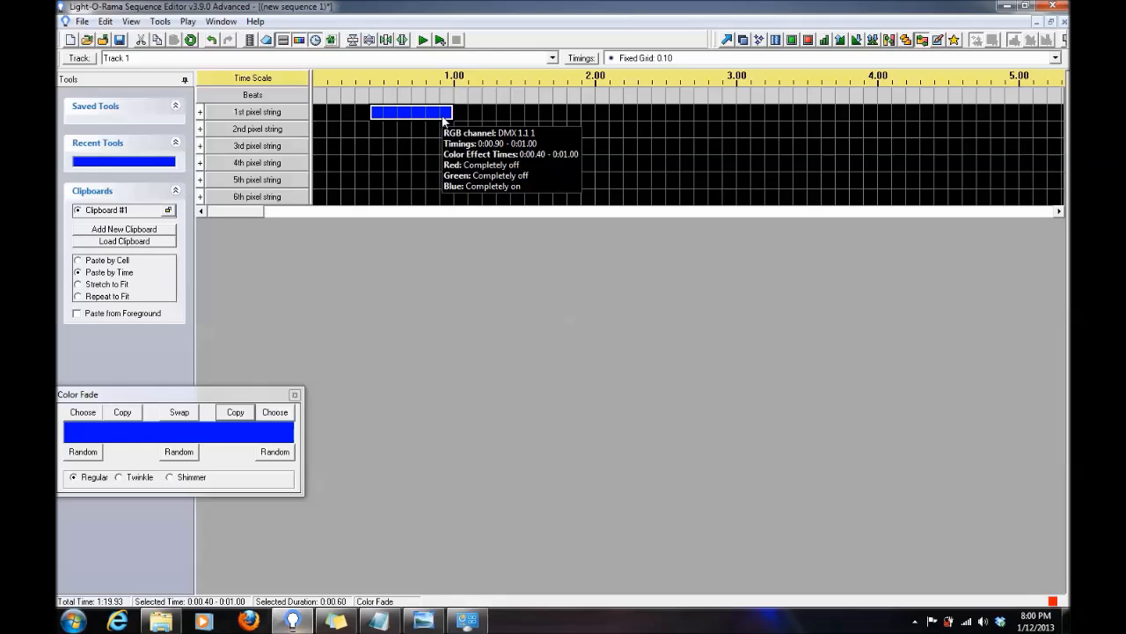
- Change the Color Fade to solid red and apply it to the 1st pixel string from about 1.20 to 1.70 seconds
{"action": "left_click", "coordinate": [89, 422]}
{"action": "left_click", "coordinate": [73, 429]}
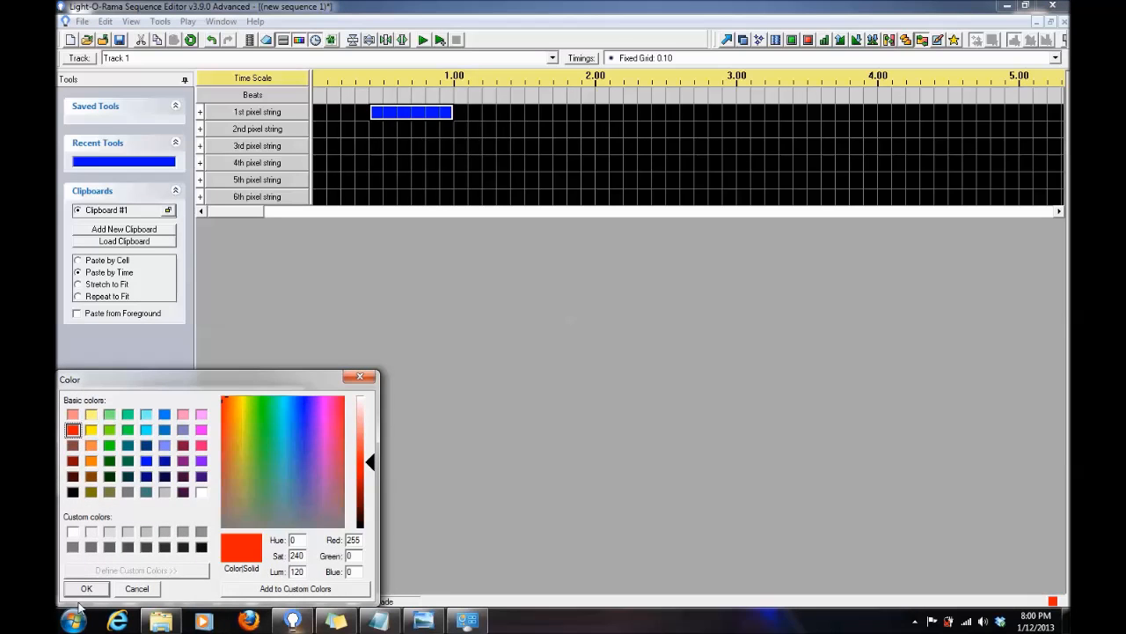
{"action": "left_click", "coordinate": [86, 587]}
{"action": "left_click", "coordinate": [235, 412]}
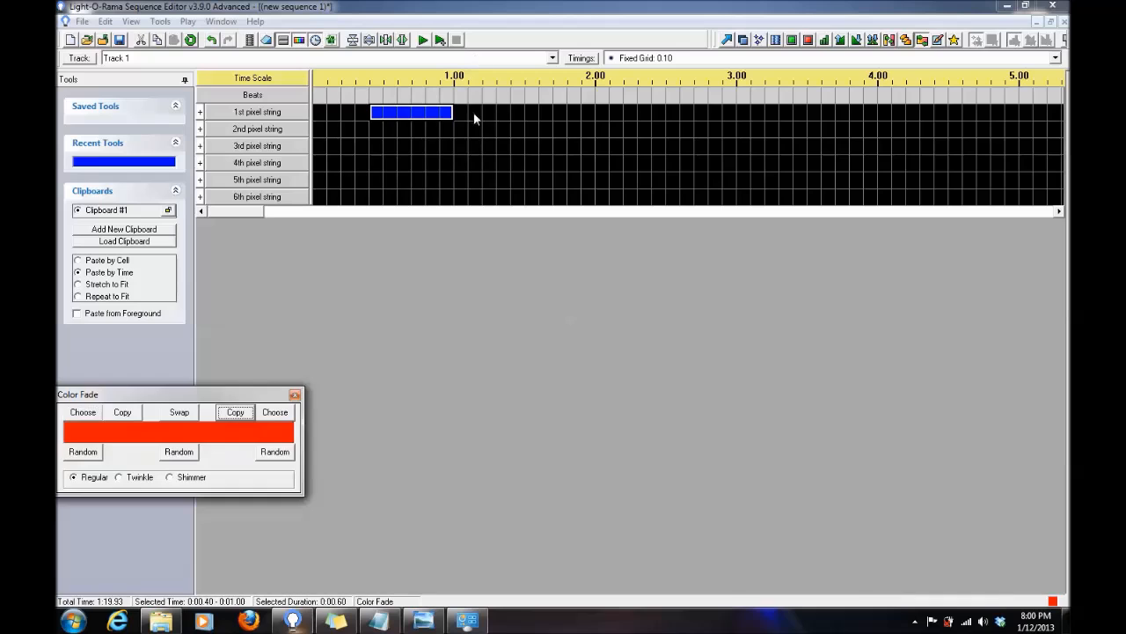
{"action": "left_click_drag", "start_coordinate": [490, 111], "coordinate": [551, 113]}
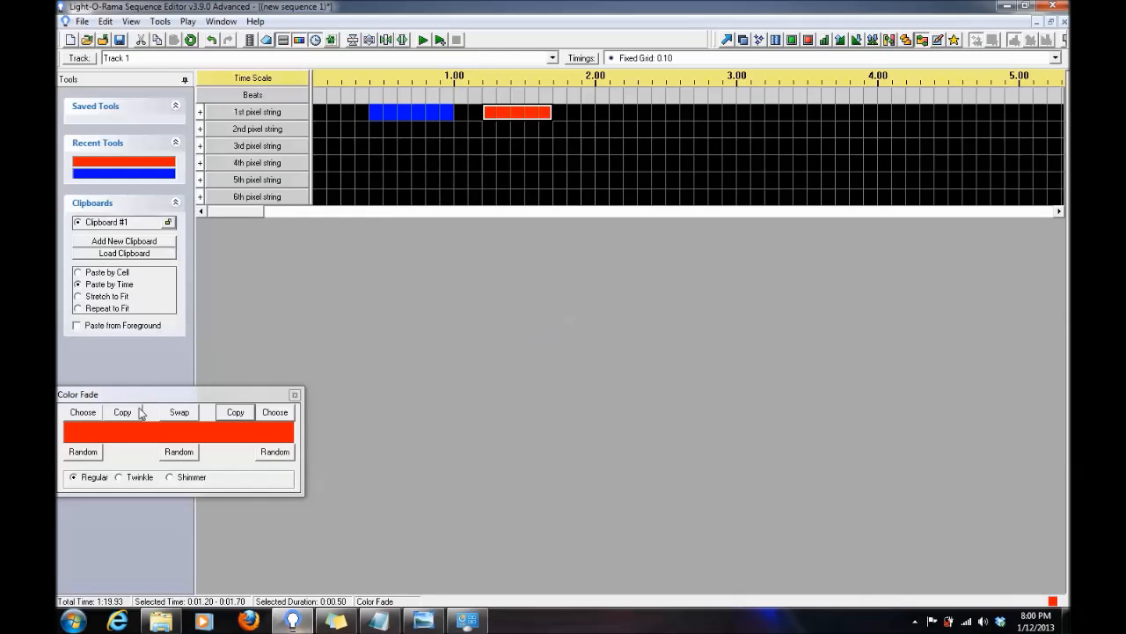
- Change the Color Fade to solid pink and apply it to the 1st pixel string from about 2.10 to 2.60 seconds
{"action": "left_click", "coordinate": [99, 414]}
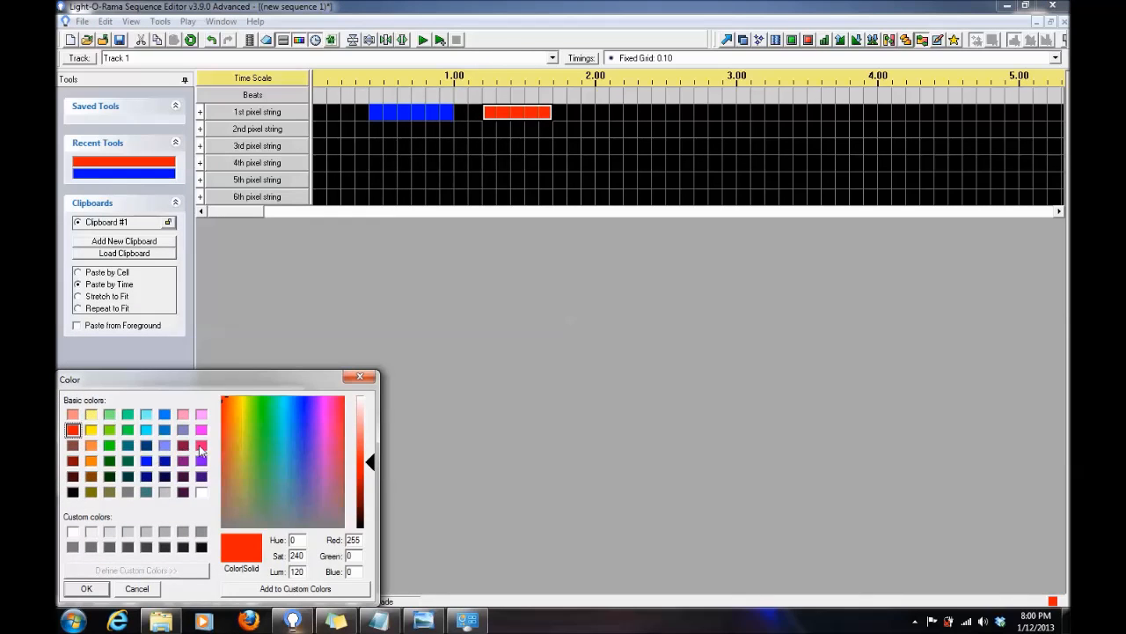
{"action": "left_click", "coordinate": [201, 445]}
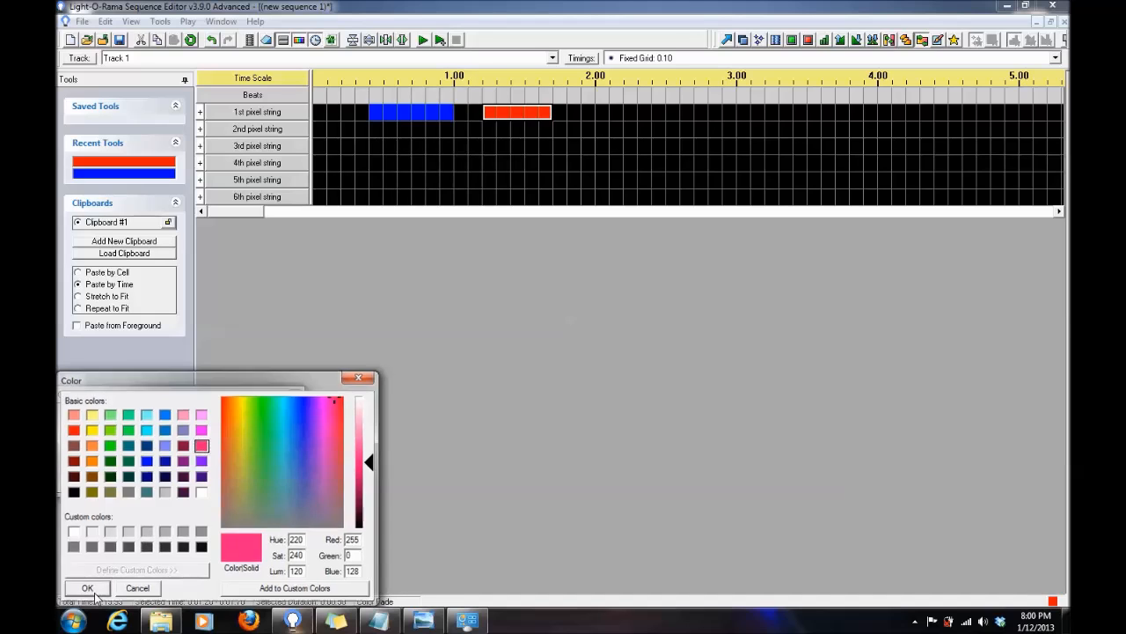
{"action": "left_click", "coordinate": [93, 590]}
{"action": "left_click", "coordinate": [275, 413]}
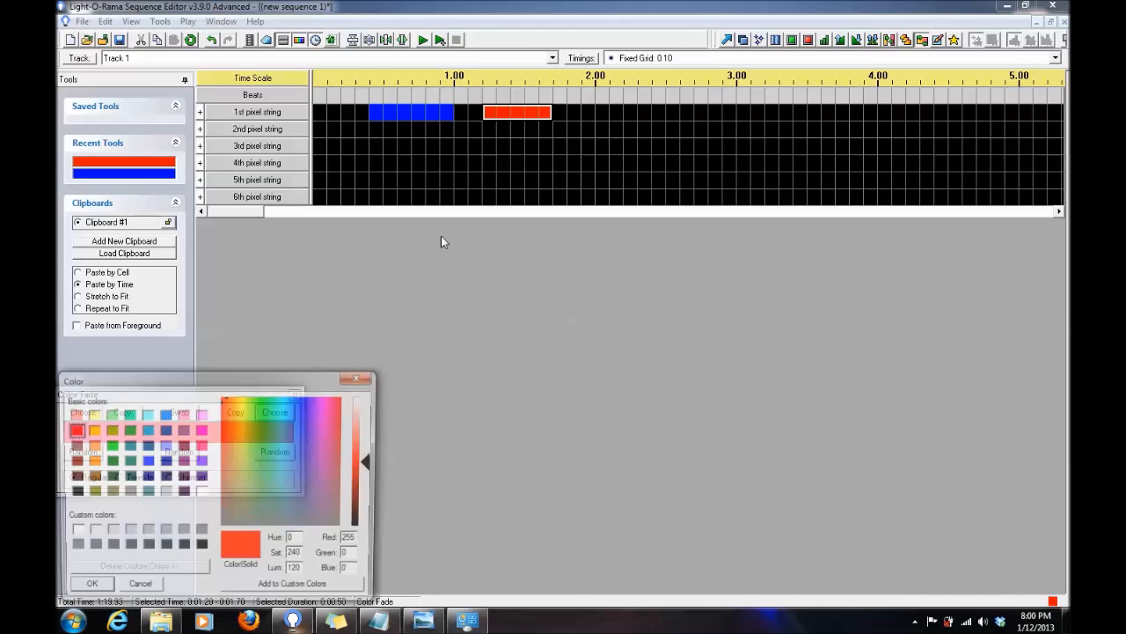
{"action": "left_click", "coordinate": [97, 588]}
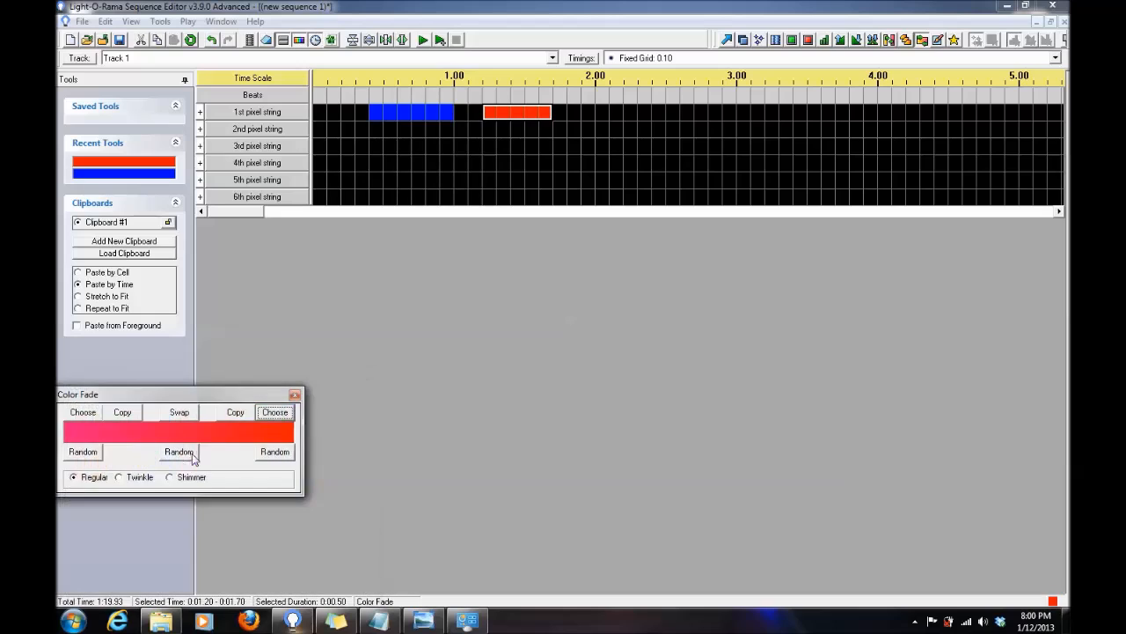
{"action": "left_click", "coordinate": [235, 412]}
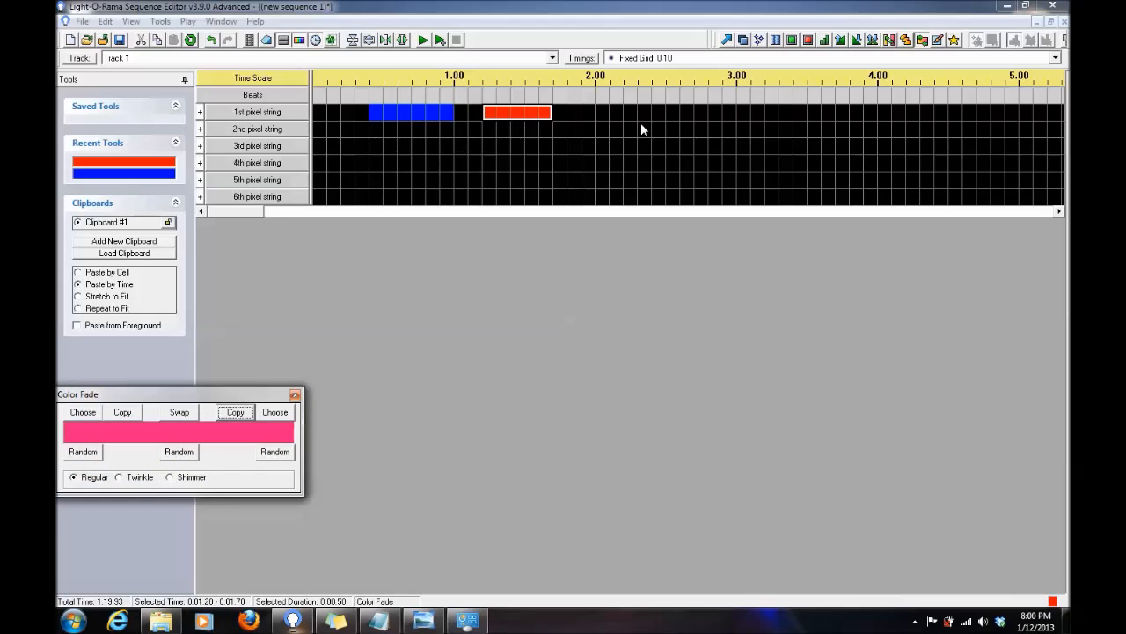
{"action": "left_click_drag", "start_coordinate": [620, 111], "coordinate": [672, 113]}
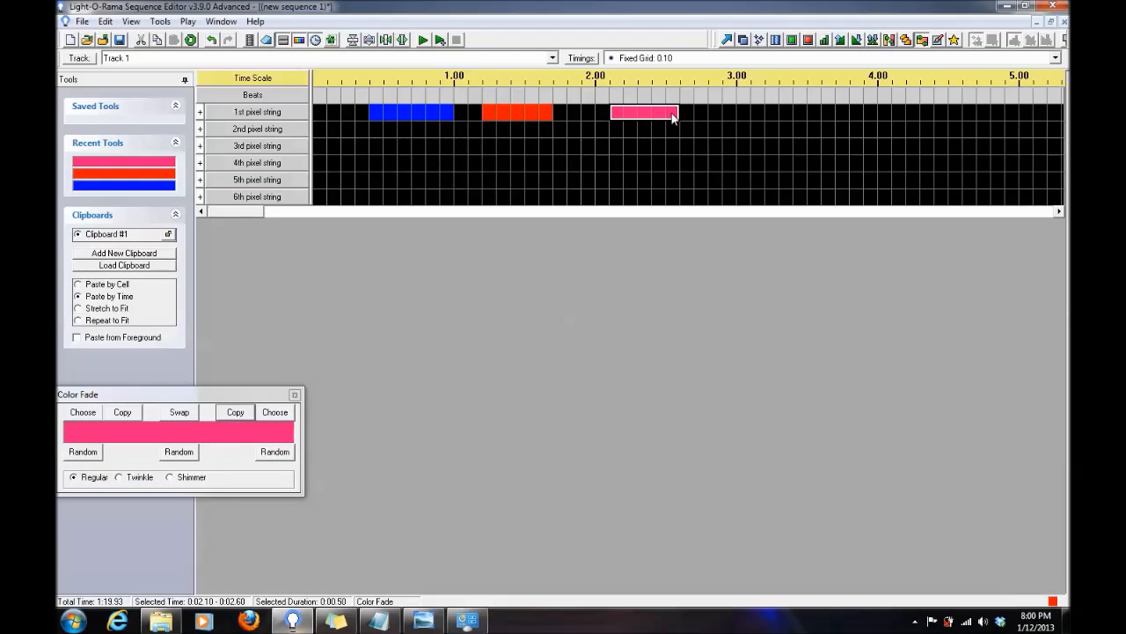
- Reuse the recent blue and pink fades on the 3rd pixel string, at about 0.60–1.10 and 1.60–2.10 seconds
{"action": "left_click", "coordinate": [126, 186]}
{"action": "left_click_drag", "start_coordinate": [404, 148], "coordinate": [462, 148]}
{"action": "left_click", "coordinate": [145, 173]}
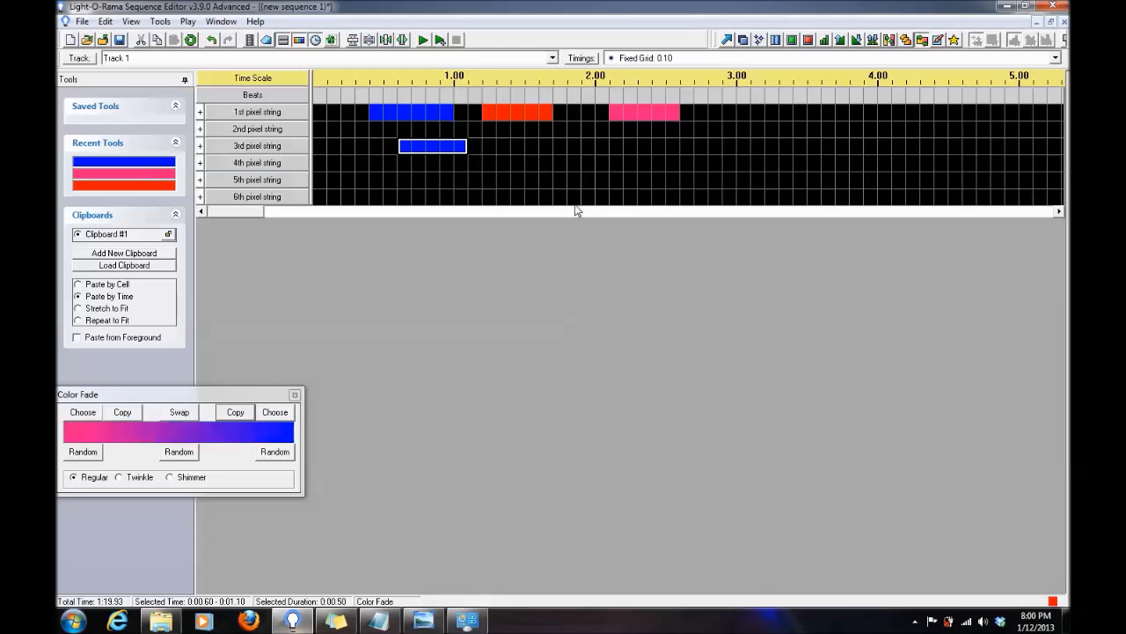
{"action": "left_click_drag", "start_coordinate": [548, 151], "coordinate": [600, 157]}
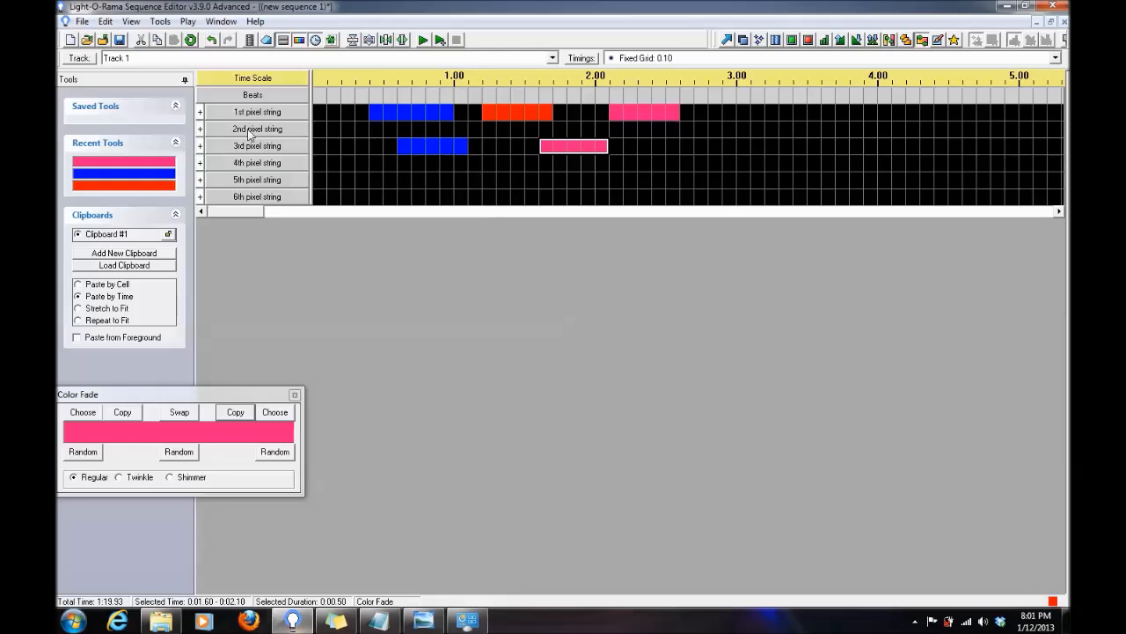
- Expand the 1st pixel string, examine the color effects across its individual RGB channels, and collapse the group
{"action": "left_click", "coordinate": [200, 113]}
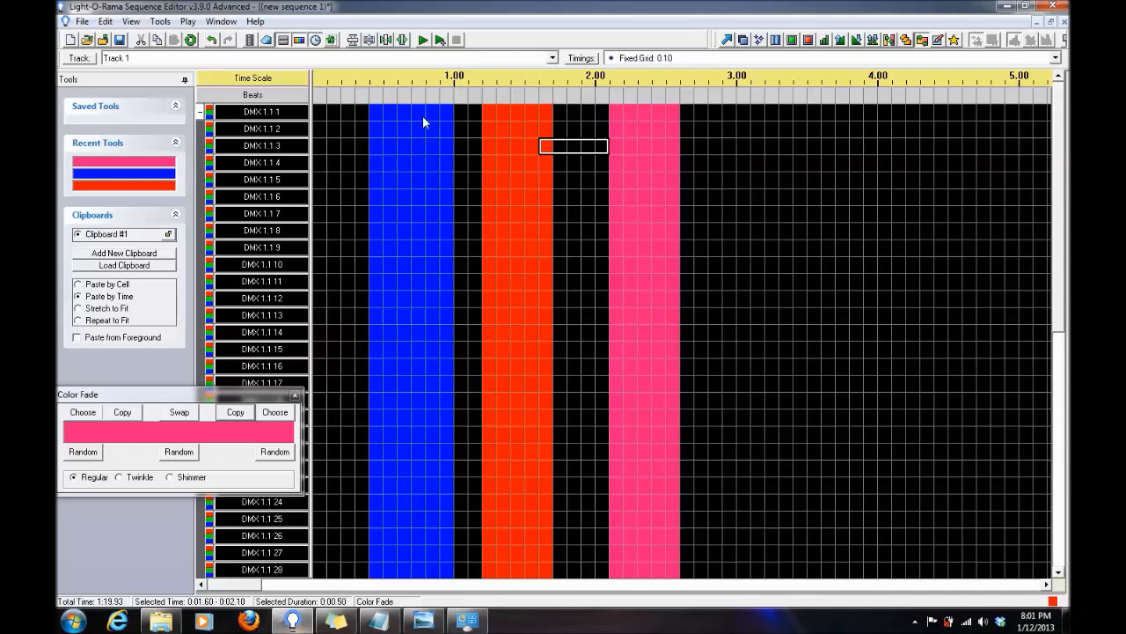
{"action": "scroll", "coordinate": [442, 350], "scroll_direction": "down", "scroll_amount": 4}
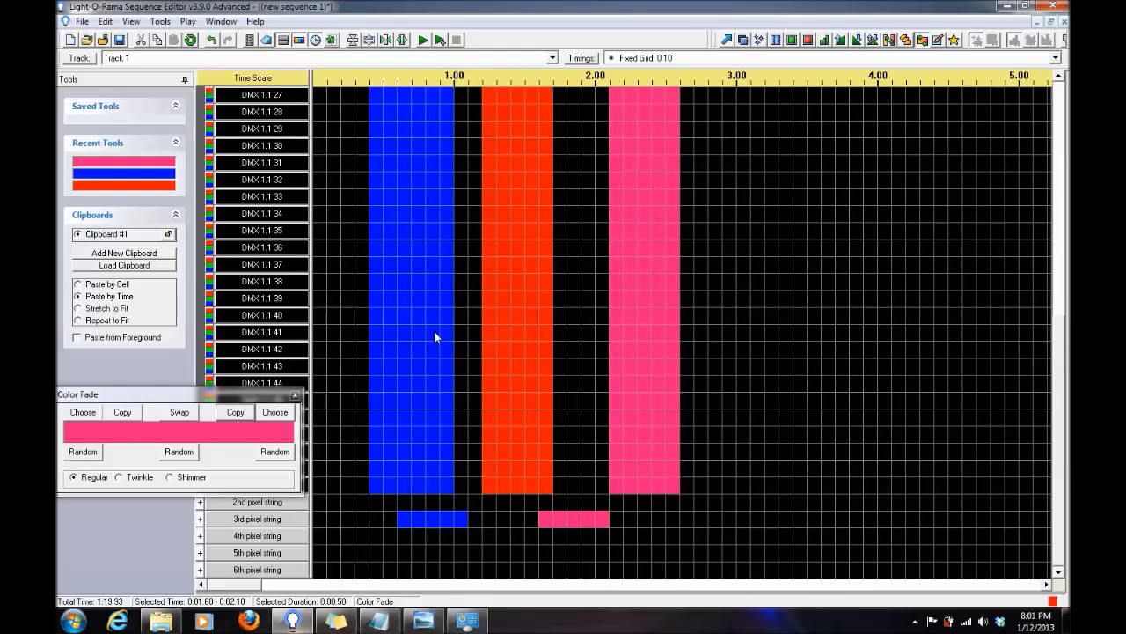
{"action": "scroll", "coordinate": [433, 328], "scroll_direction": "up", "scroll_amount": 5}
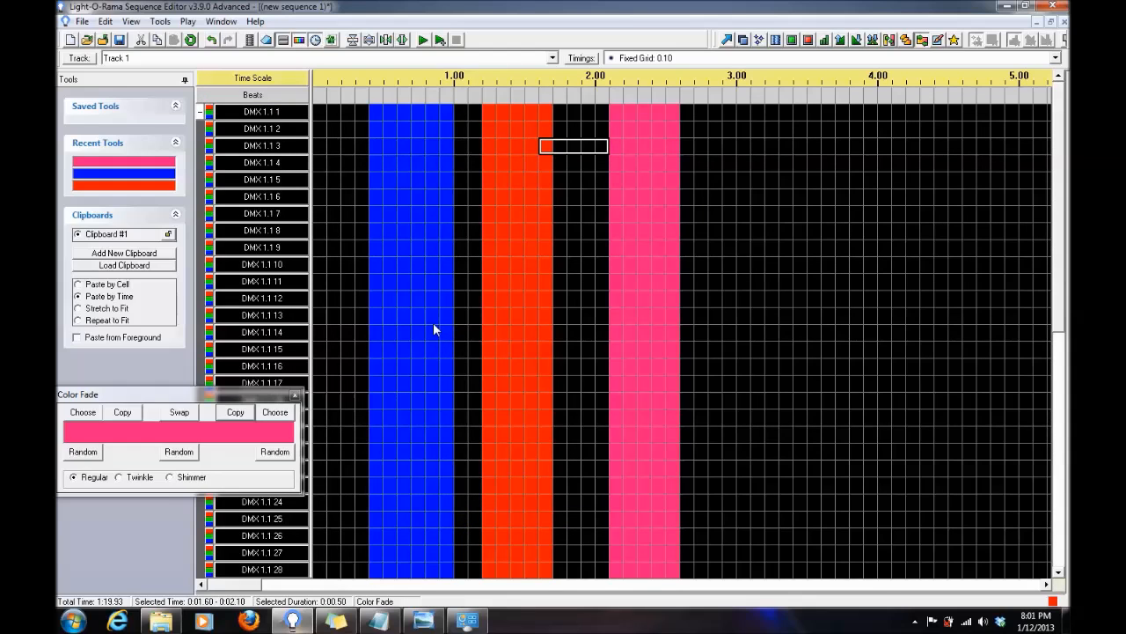
{"action": "mouse_move", "coordinate": [434, 329]}
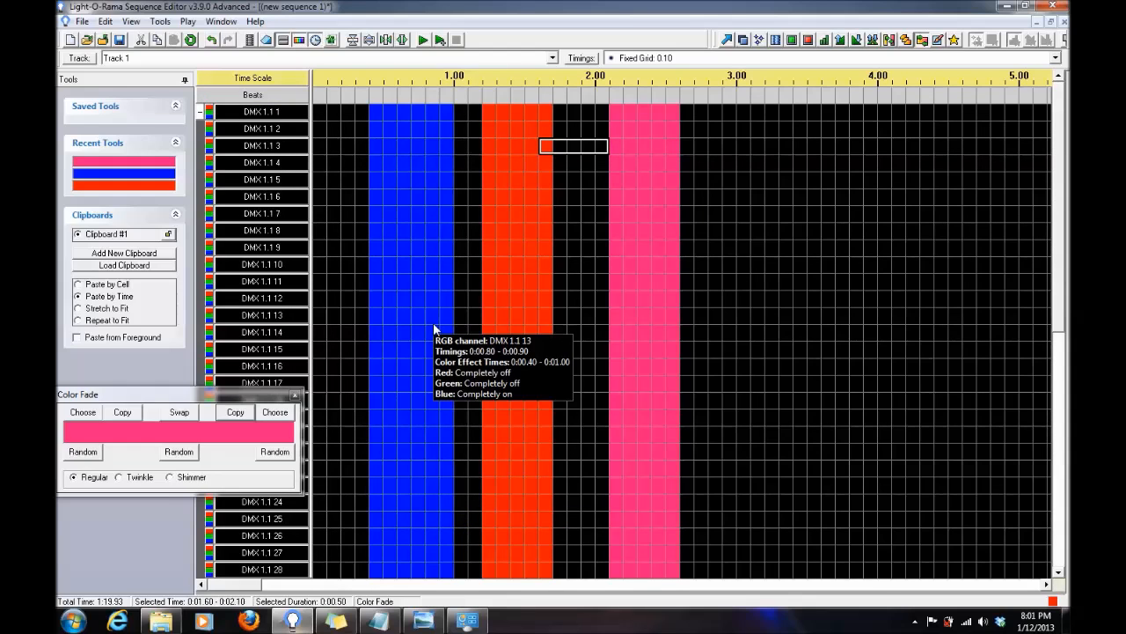
{"action": "left_click", "coordinate": [200, 113]}
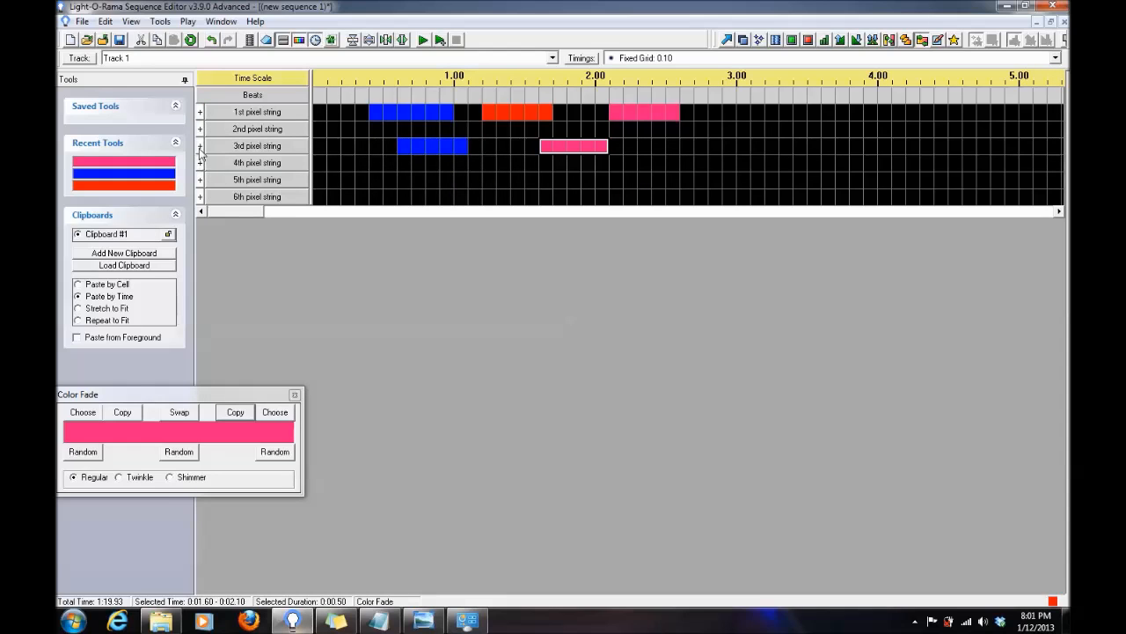
- Expand the 3rd pixel string to examine the blue and pink effects on its channels, and collapse the group
{"action": "left_click", "coordinate": [200, 146]}
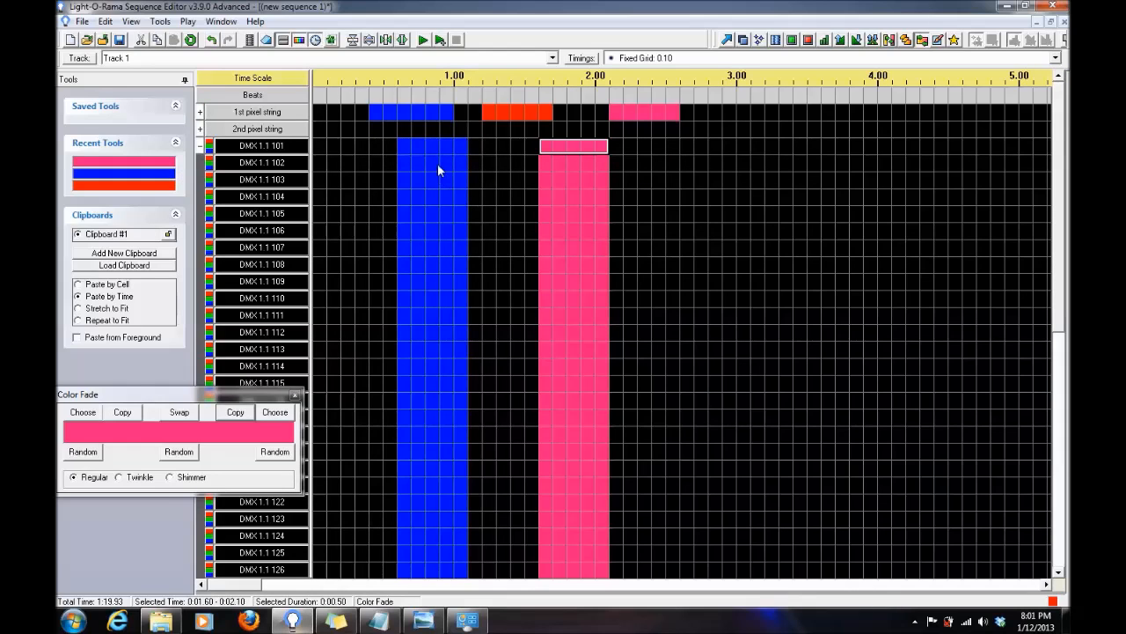
{"action": "scroll", "coordinate": [460, 262], "scroll_direction": "down", "scroll_amount": 9}
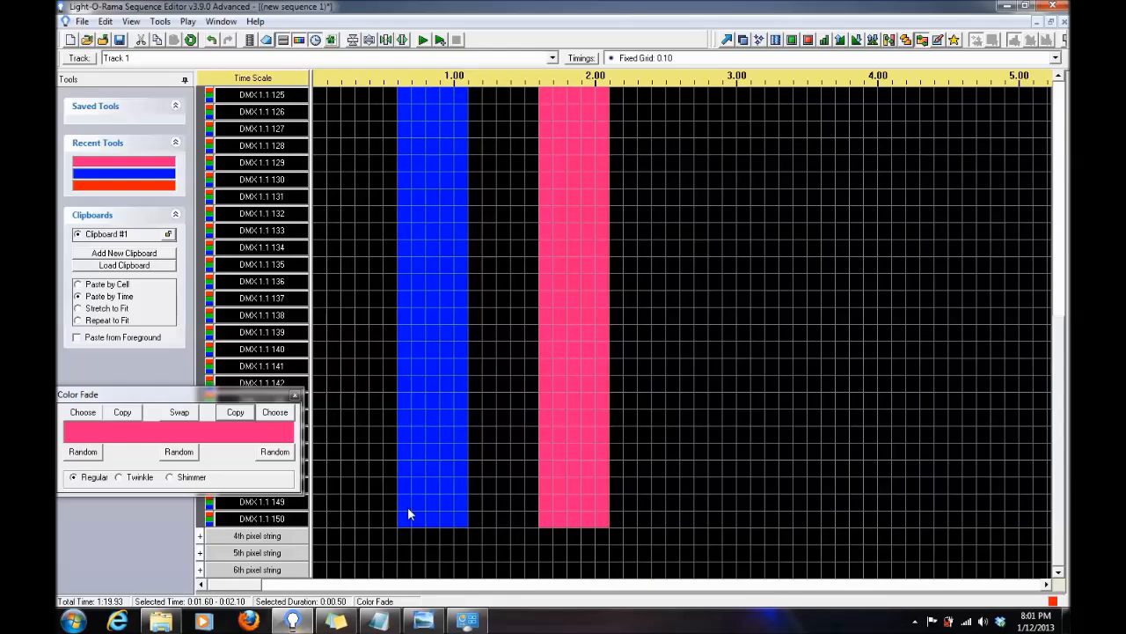
{"action": "scroll", "coordinate": [401, 447], "scroll_direction": "up", "scroll_amount": 10}
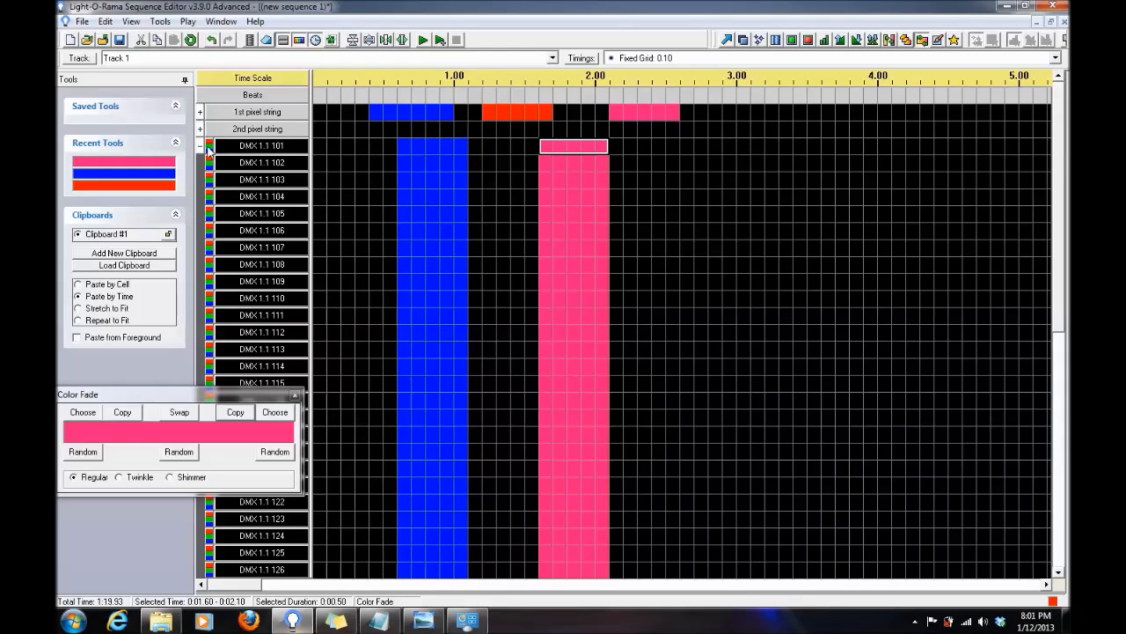
{"action": "left_click", "coordinate": [200, 146]}
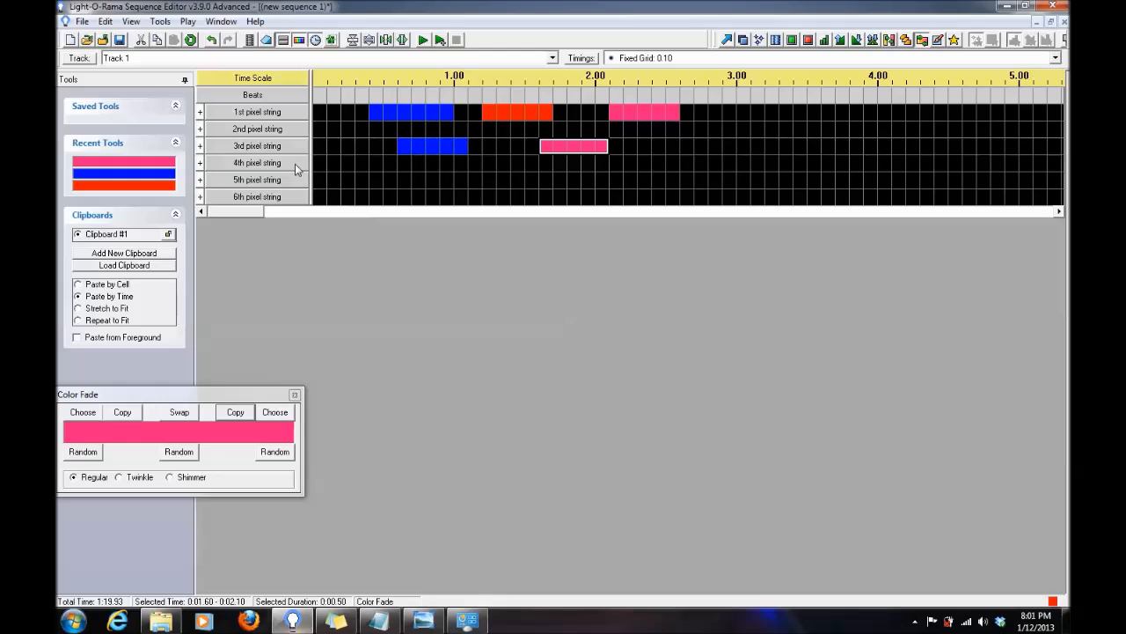
- Check the RGB channel settings of DMX 2.1 150, the last channel in the 6th pixel string, and collapse the group
{"action": "left_click", "coordinate": [200, 196]}
{"action": "scroll", "coordinate": [341, 446], "scroll_direction": "down", "scroll_amount": 9}
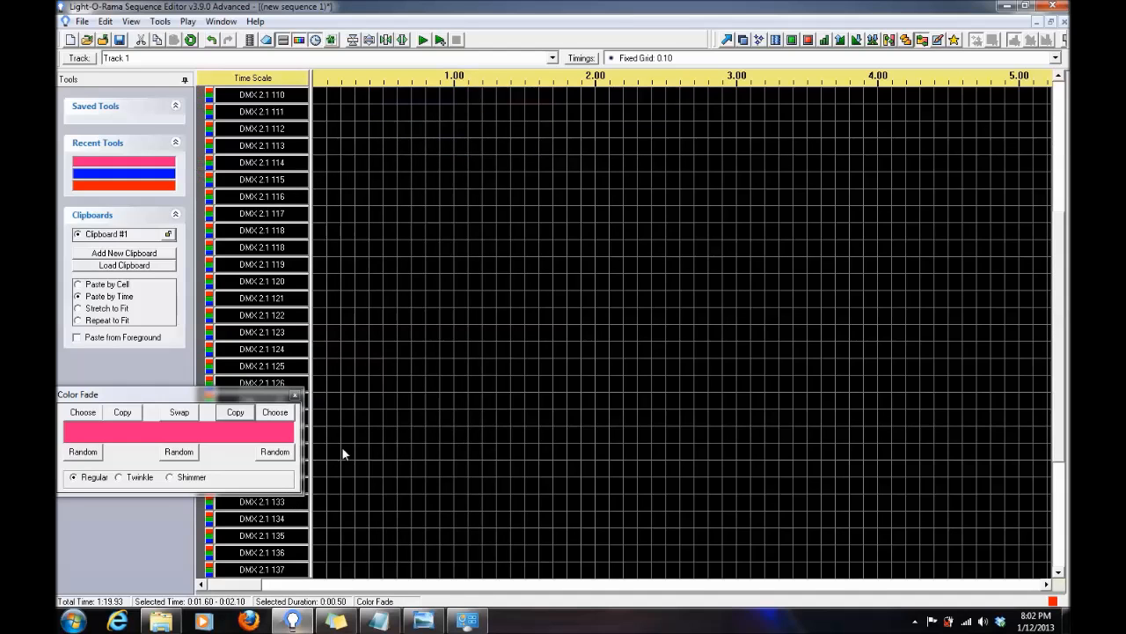
{"action": "left_click", "coordinate": [295, 394]}
{"action": "left_click", "coordinate": [279, 570]}
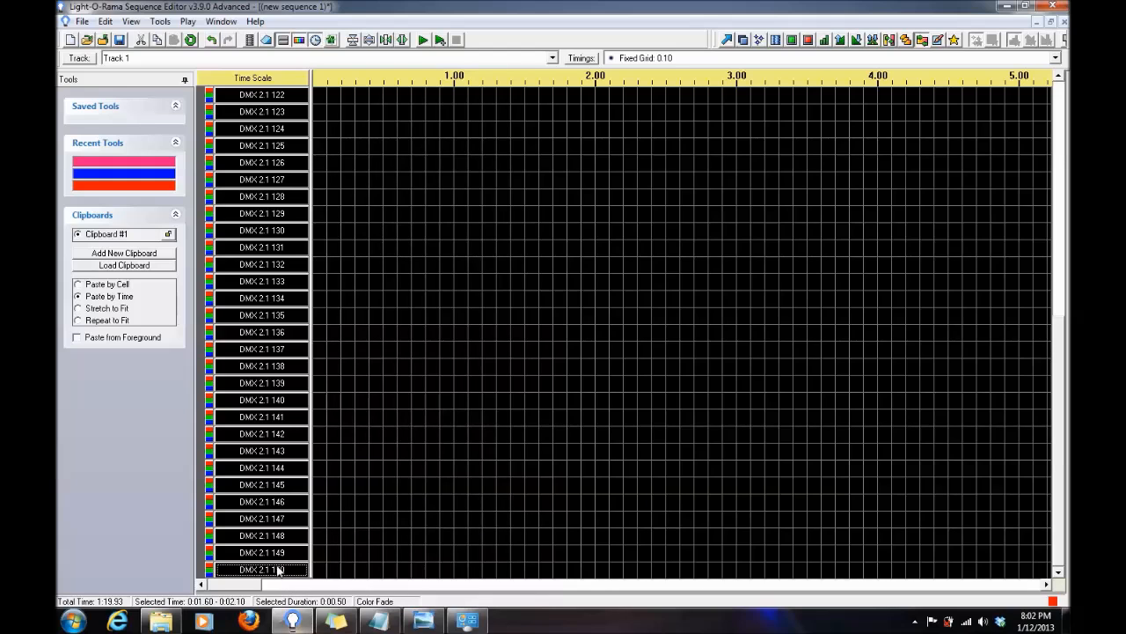
{"action": "double_click", "coordinate": [280, 570]}
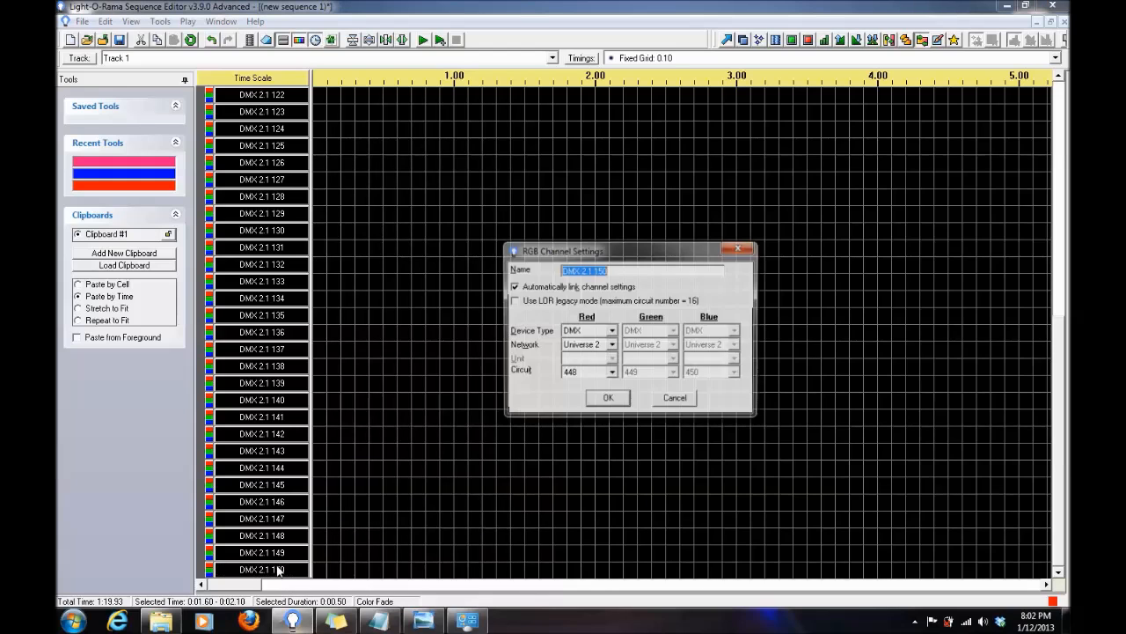
{"action": "left_click", "coordinate": [607, 399]}
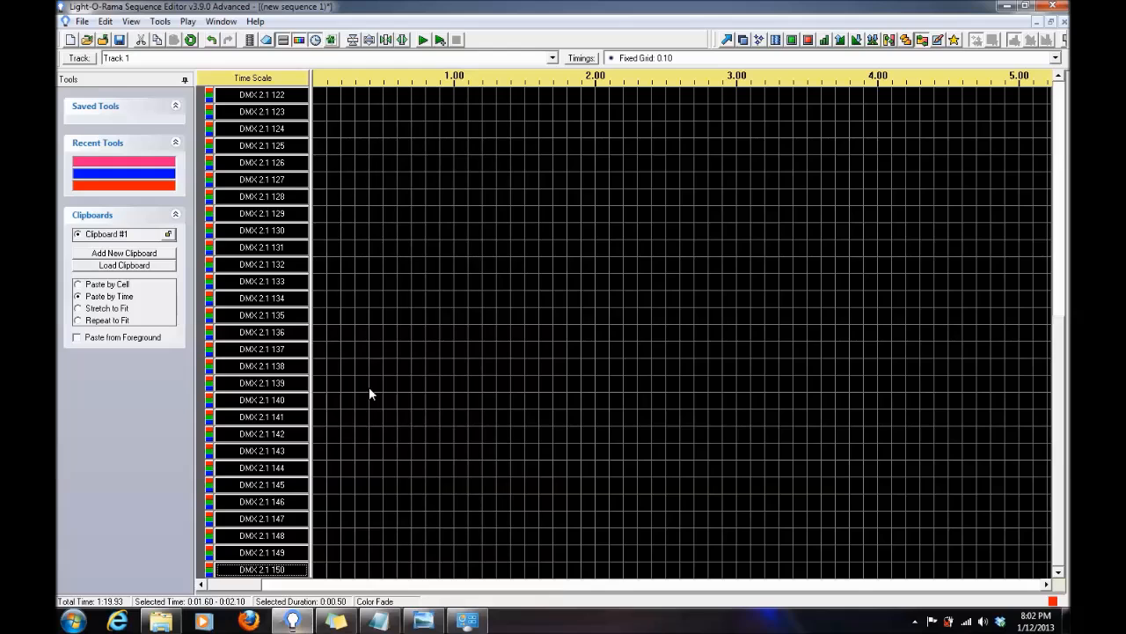
{"action": "scroll", "coordinate": [369, 386], "scroll_direction": "up", "scroll_amount": 4}
{"action": "scroll", "coordinate": [367, 385], "scroll_direction": "up", "scroll_amount": 5}
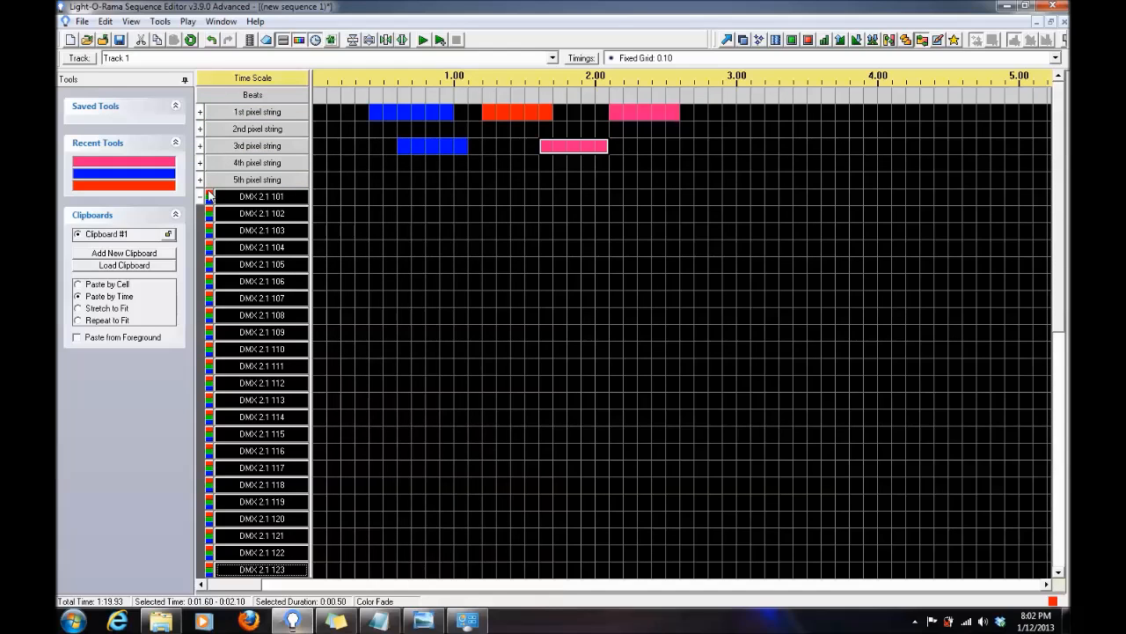
{"action": "left_click", "coordinate": [201, 197]}
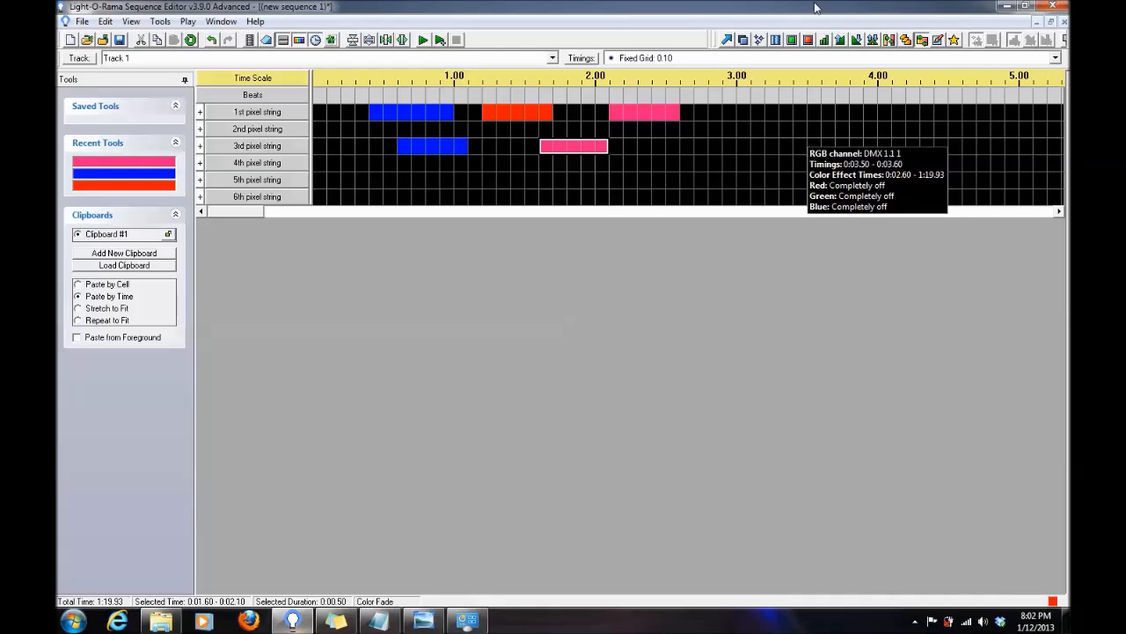
- Turn on the whole 1st pixel string at about 2.80–3.30 seconds, and expand it to check the RGB components of DMX 1.1 1
{"action": "left_click", "coordinate": [799, 41]}
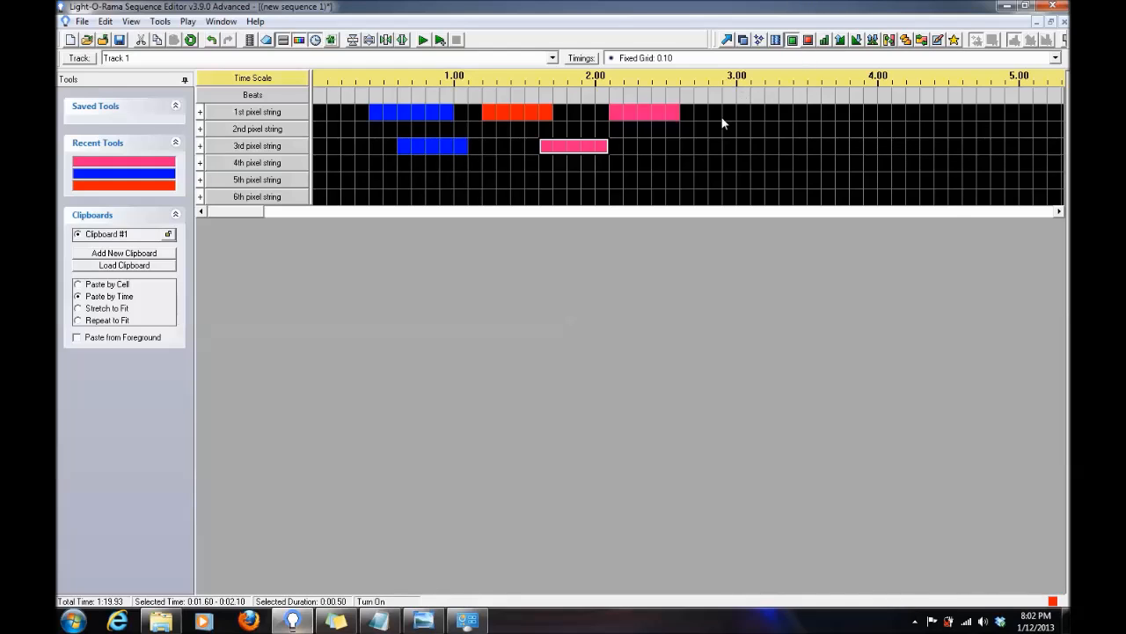
{"action": "left_click_drag", "start_coordinate": [711, 112], "coordinate": [776, 112]}
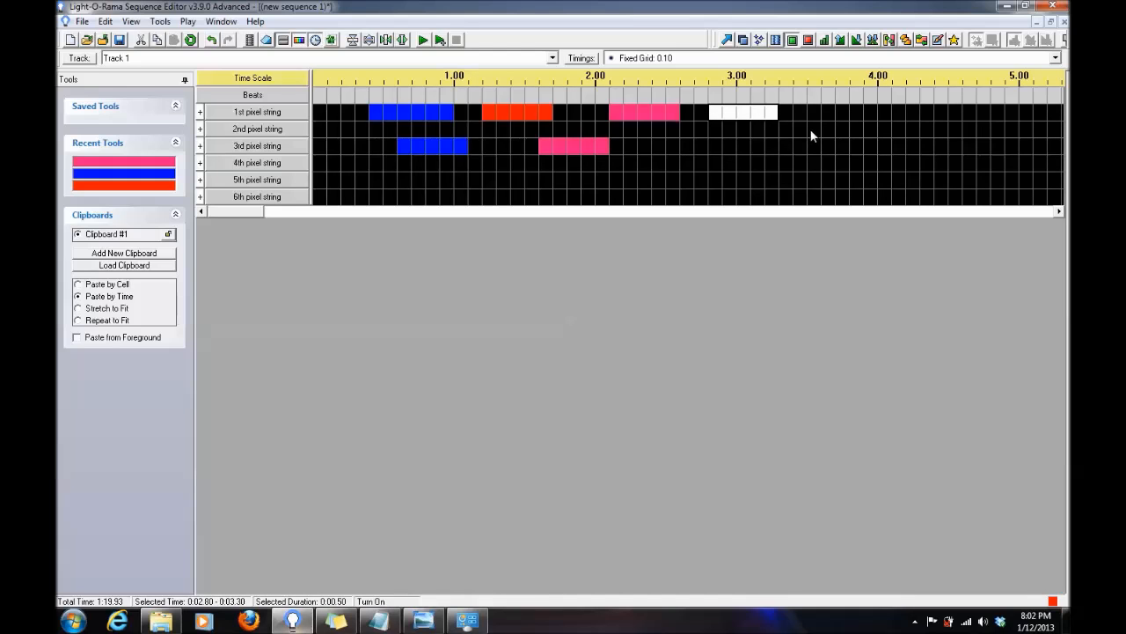
{"action": "left_click", "coordinate": [201, 112]}
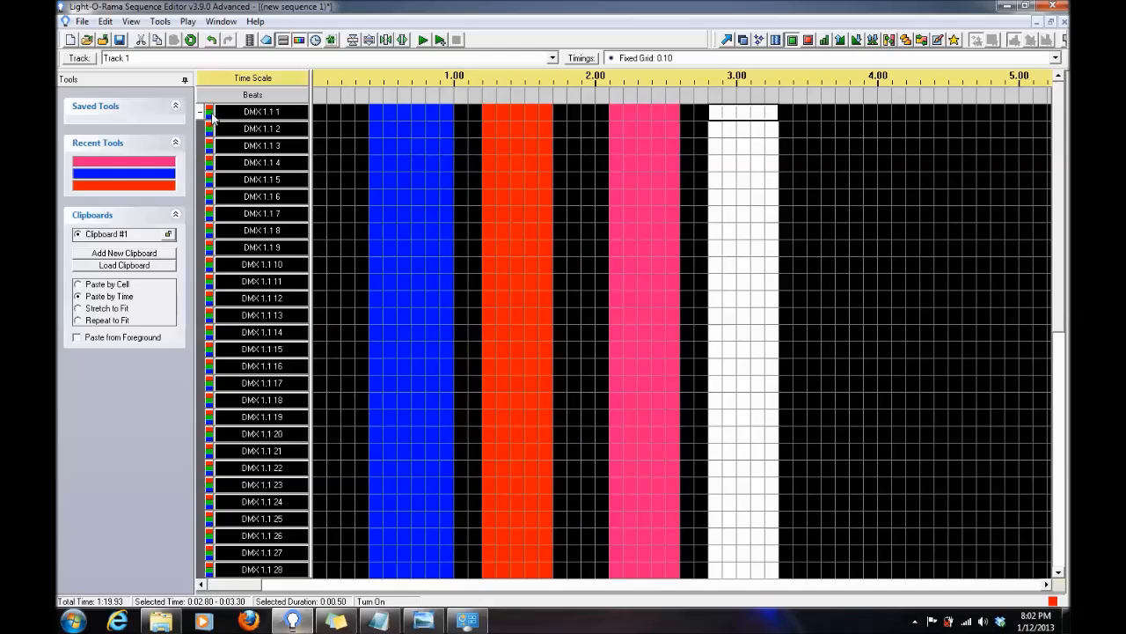
{"action": "left_click", "coordinate": [211, 114]}
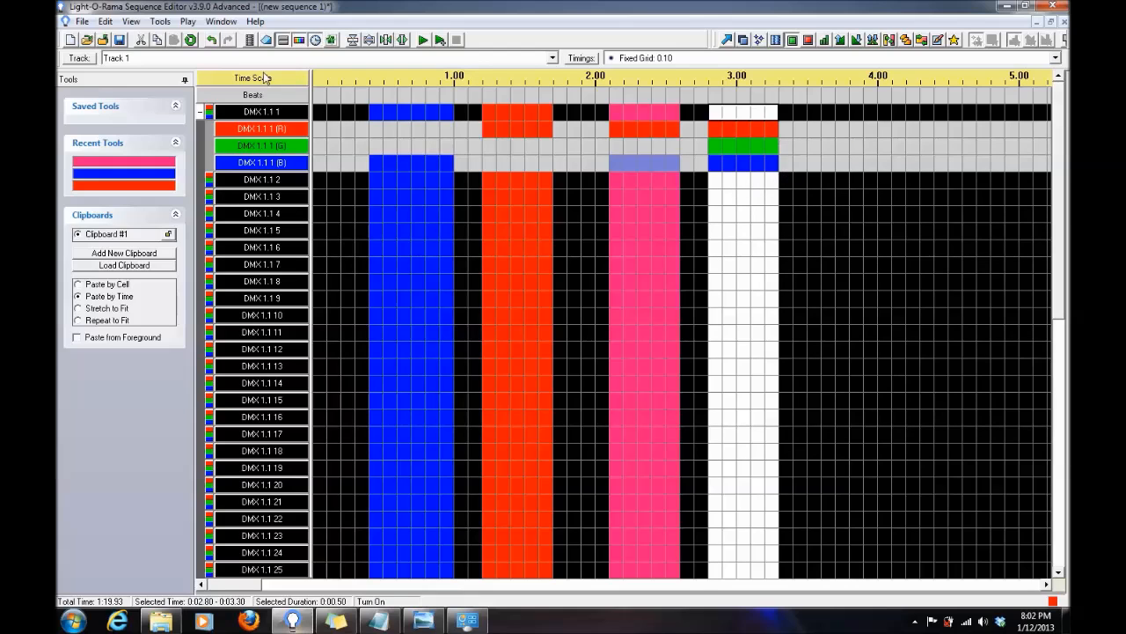
{"action": "left_click", "coordinate": [215, 115]}
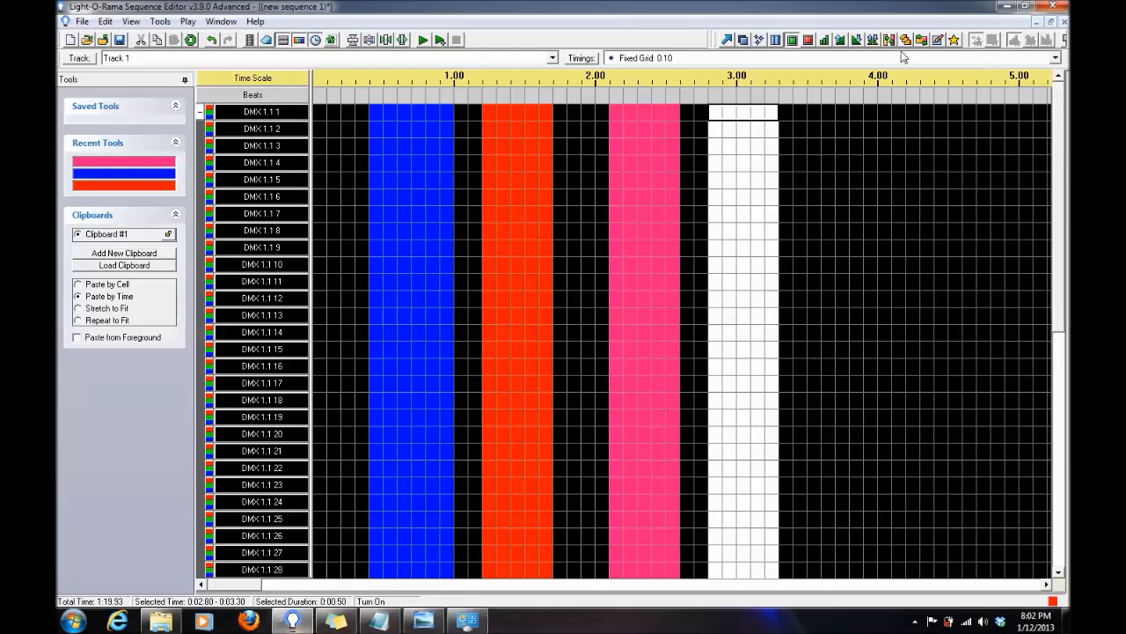
- Add a 100–0% fade down at about 4.00–4.60 seconds and a 0–100% fade up at about 3.50–4.00 seconds on DMX 1.1 1
{"action": "left_click", "coordinate": [857, 40]}
{"action": "left_click_drag", "start_coordinate": [879, 110], "coordinate": [959, 122]}
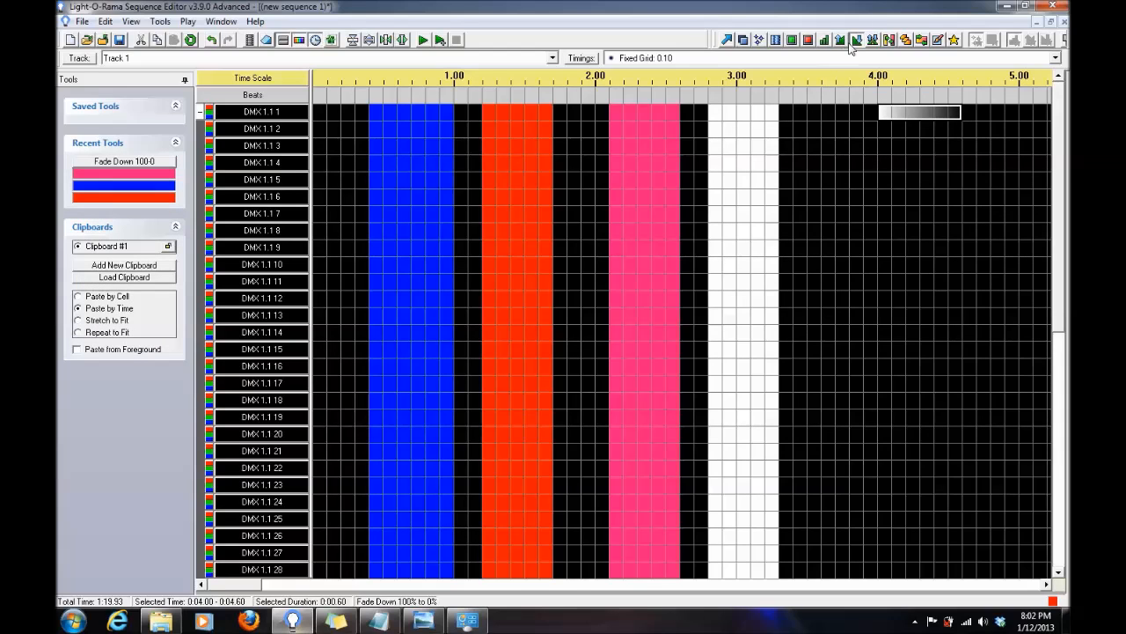
{"action": "left_click", "coordinate": [841, 41]}
{"action": "left_click_drag", "start_coordinate": [814, 112], "coordinate": [878, 114]}
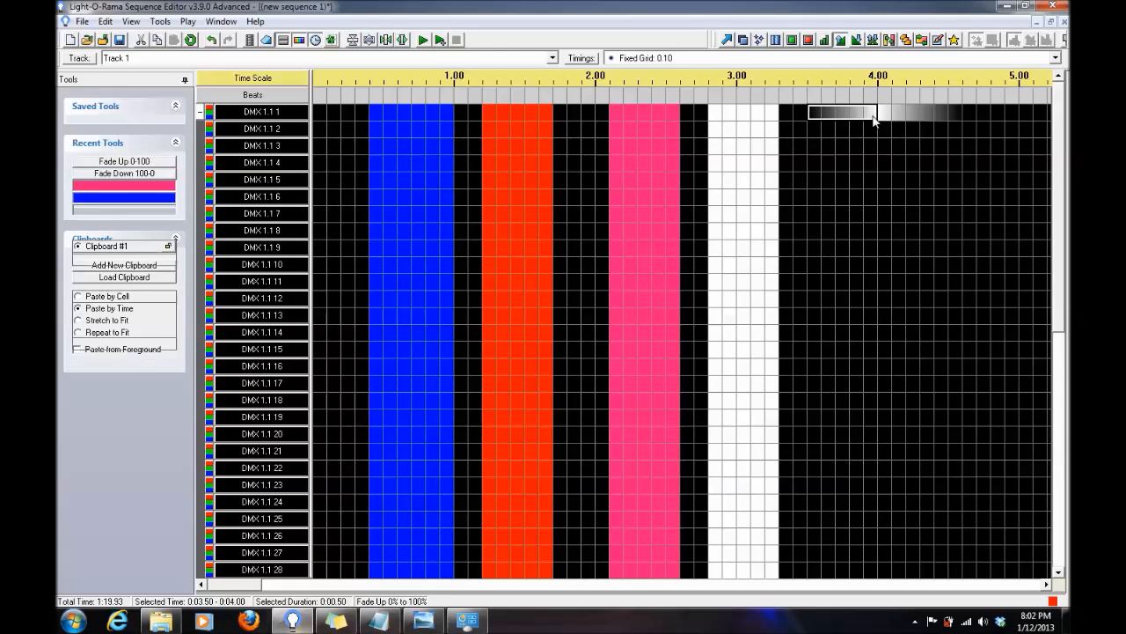
- Apply the recent blue fade to DMX 1.1 1 at about 4.90–5.30 seconds, and chase it through DMX 1.1 50, ending at about 6.80 seconds
{"action": "left_click", "coordinate": [1046, 585]}
{"action": "left_click", "coordinate": [1046, 585]}
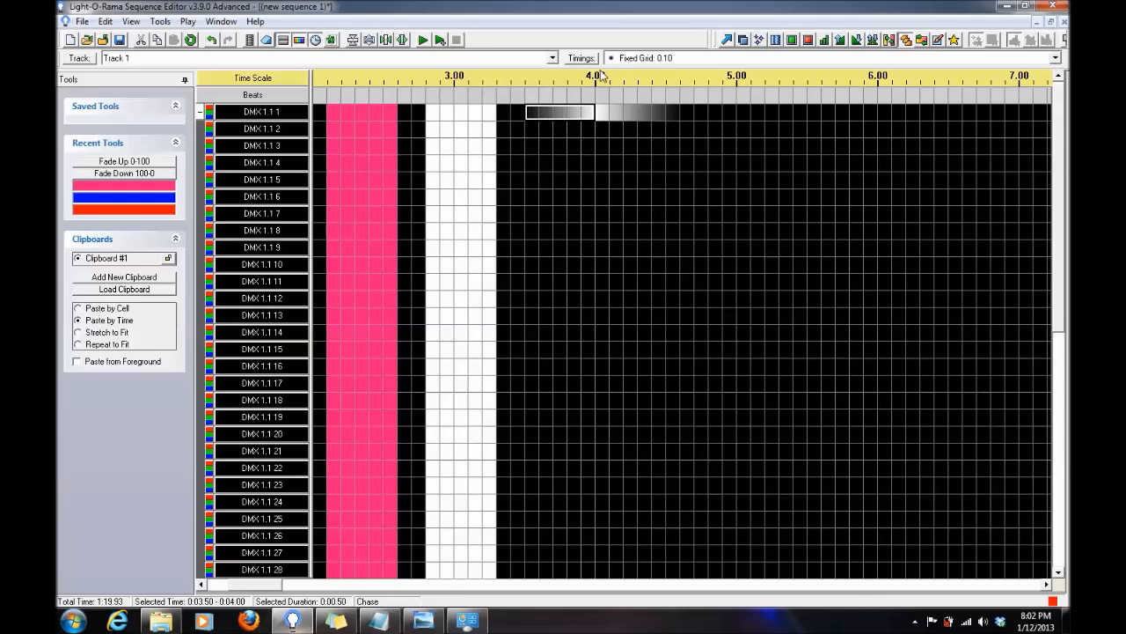
{"action": "left_click", "coordinate": [149, 200]}
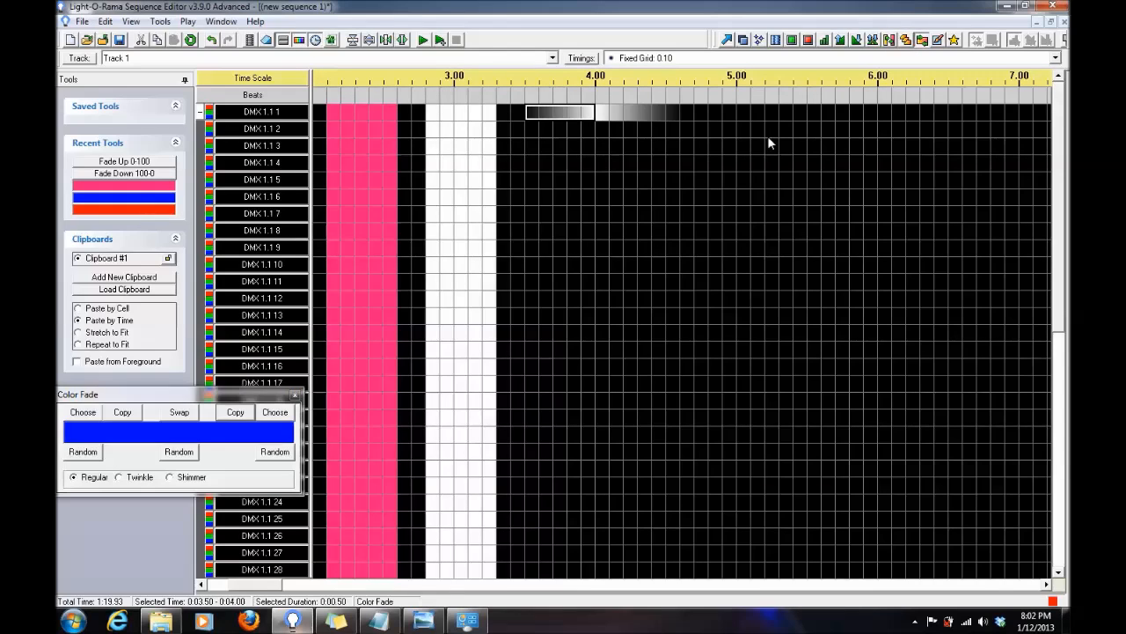
{"action": "left_click_drag", "start_coordinate": [729, 110], "coordinate": [774, 115]}
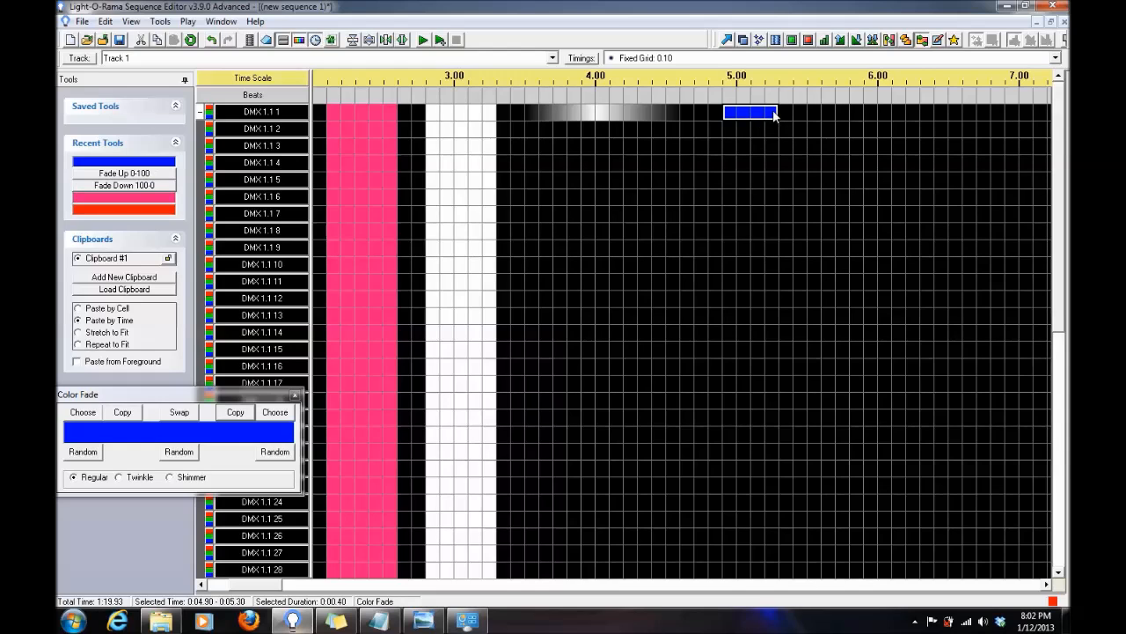
{"action": "left_click", "coordinate": [905, 40]}
{"action": "left_click_drag", "start_coordinate": [729, 111], "coordinate": [984, 485]}
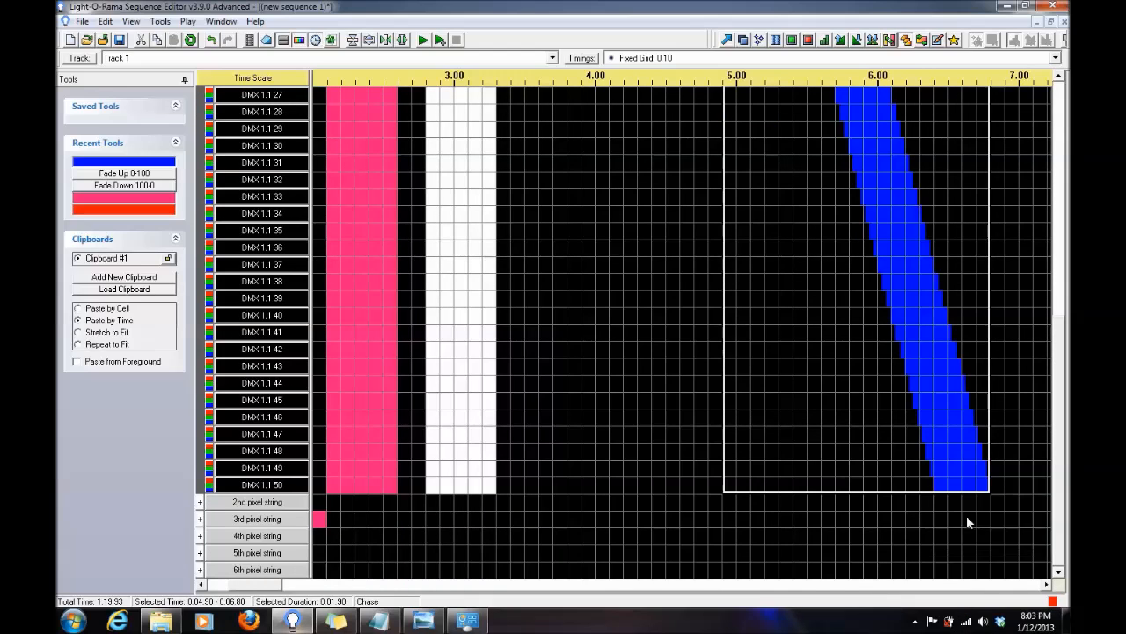
- Copy the blue chase across the 1st pixel string and paste it starting at DMX 1.1 1, 6.80 seconds
{"action": "scroll", "coordinate": [928, 418], "scroll_direction": "up", "scroll_amount": 8}
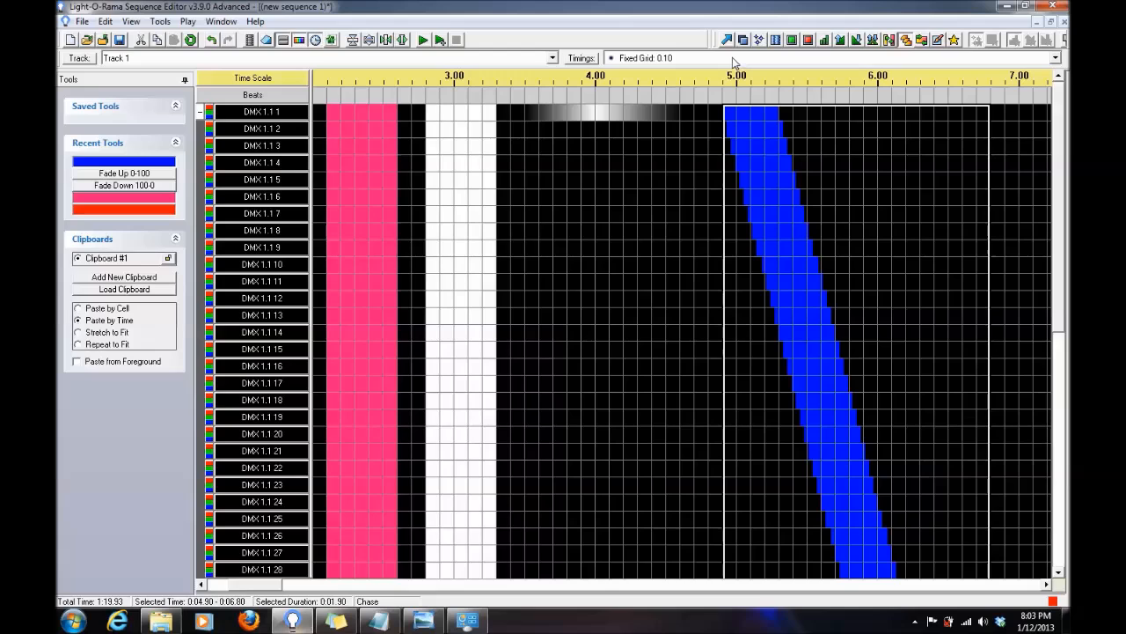
{"action": "right_click", "coordinate": [845, 485]}
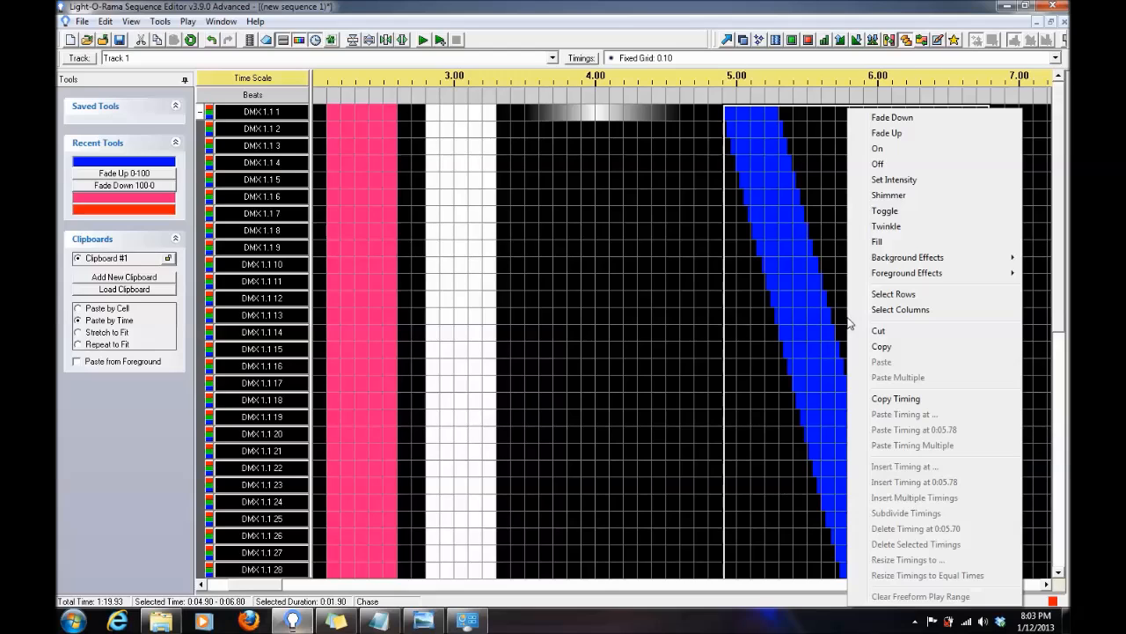
{"action": "left_click", "coordinate": [898, 349]}
{"action": "right_click", "coordinate": [998, 113]}
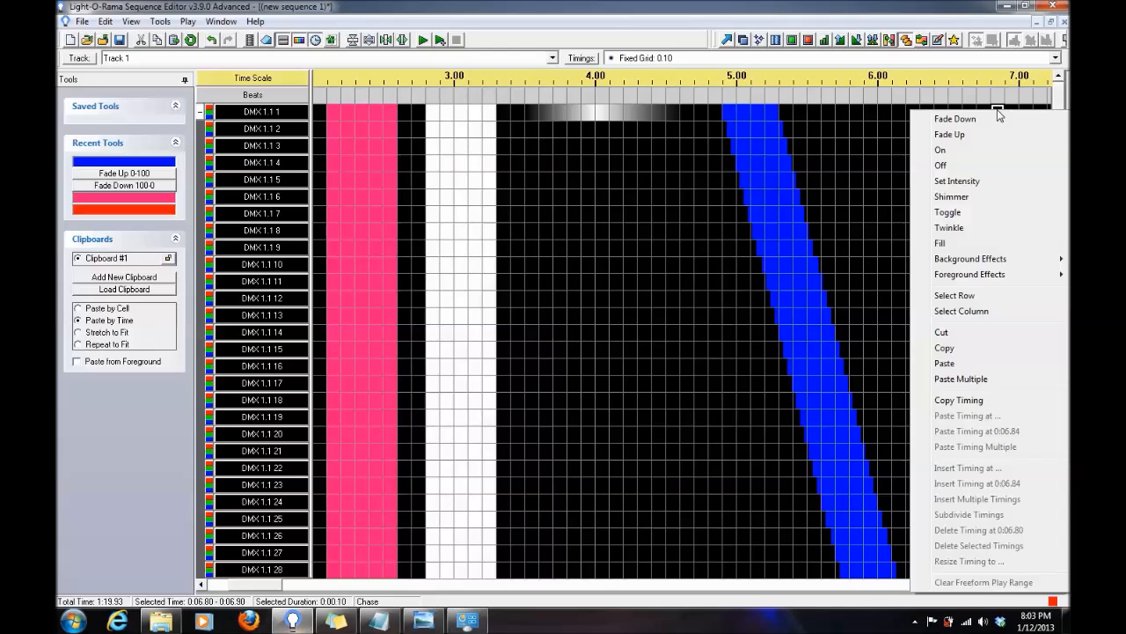
{"action": "left_click", "coordinate": [973, 363]}
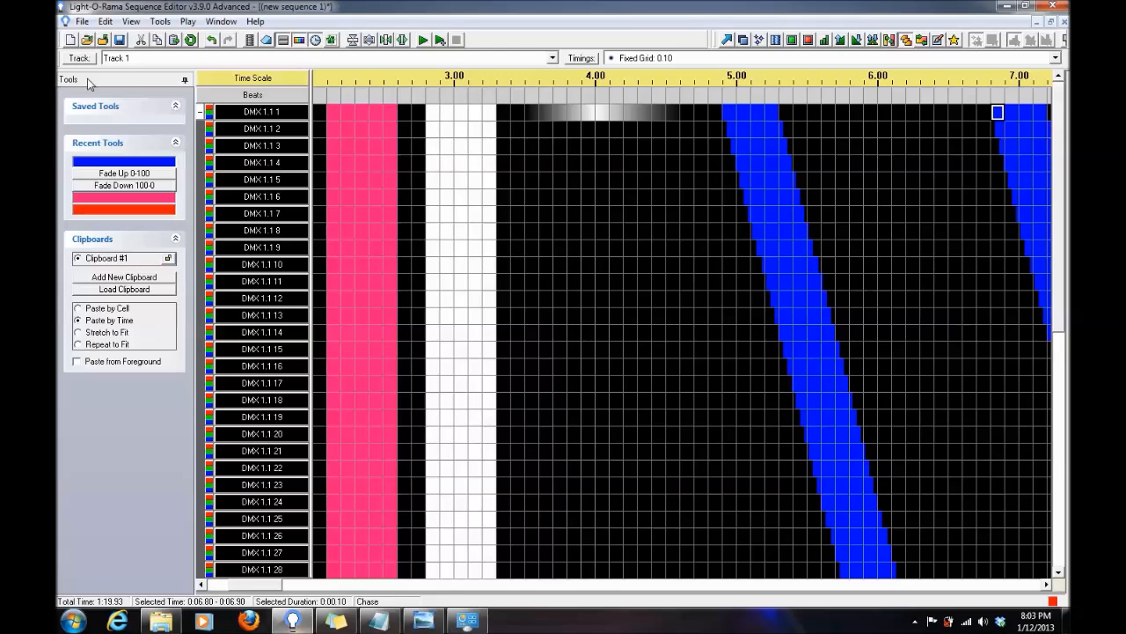
- Collapse the 1st pixel string and paste the copied chase onto the collapsed 2nd pixel string at 6.80 seconds
{"action": "left_click", "coordinate": [200, 111]}
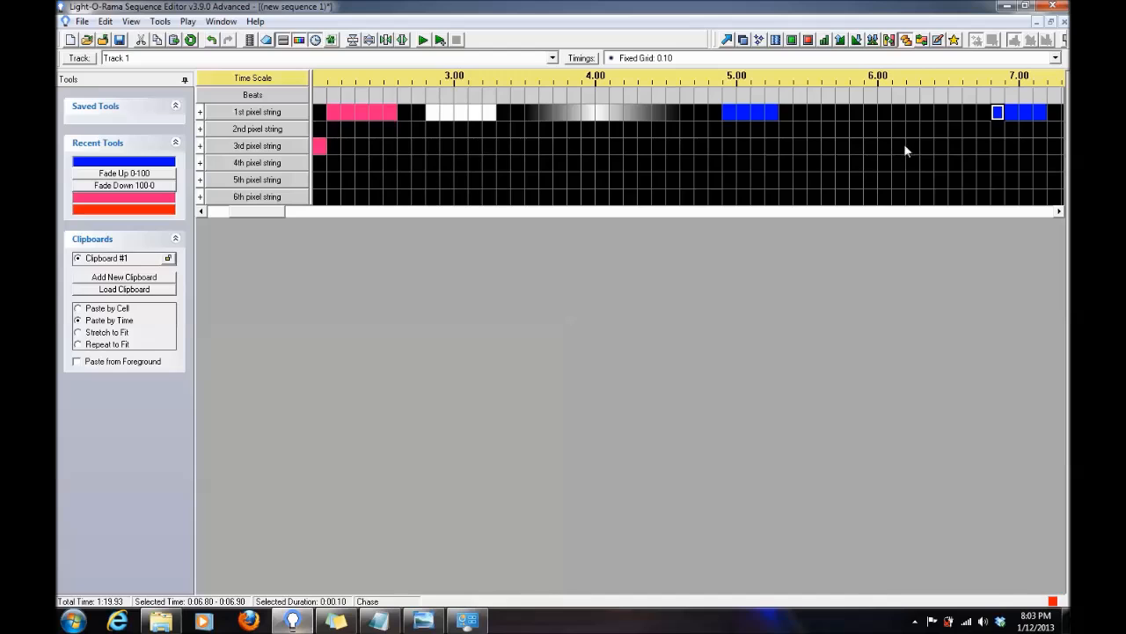
{"action": "right_click", "coordinate": [994, 132]}
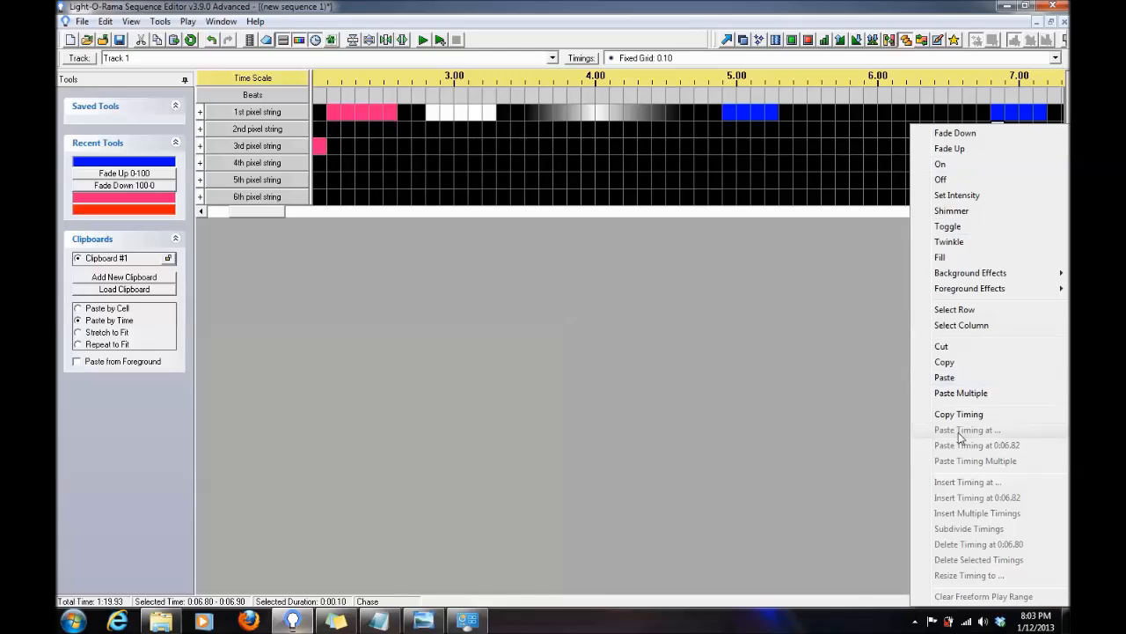
{"action": "left_click", "coordinate": [945, 377]}
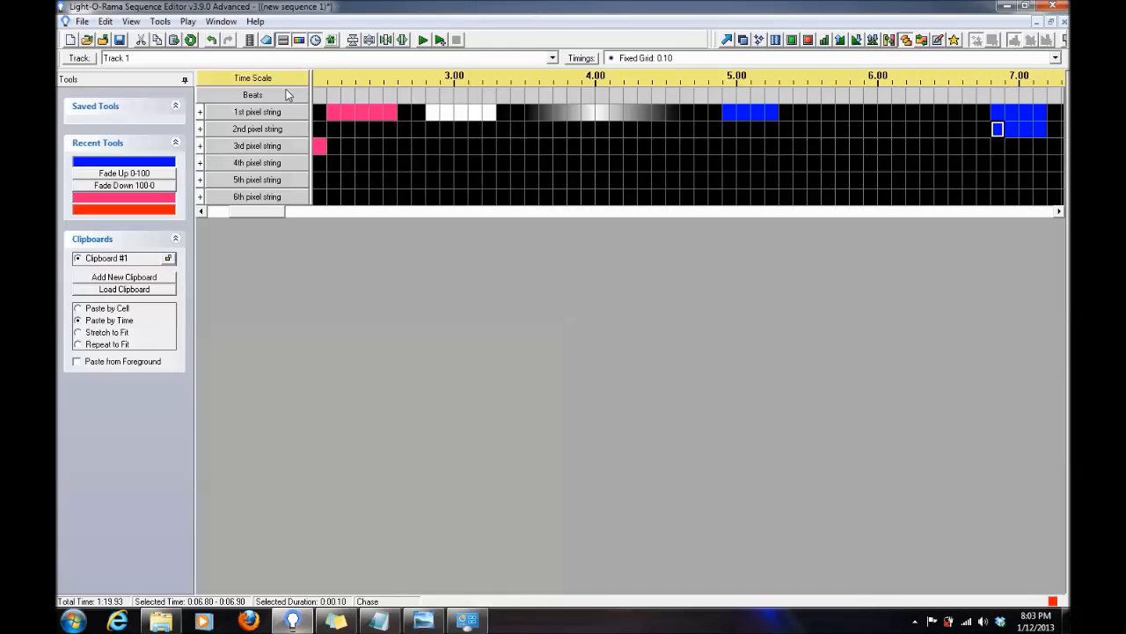
- Expand the 2nd pixel string, examine the pasted chase across its individual channels, and collapse the group
{"action": "left_click", "coordinate": [200, 128]}
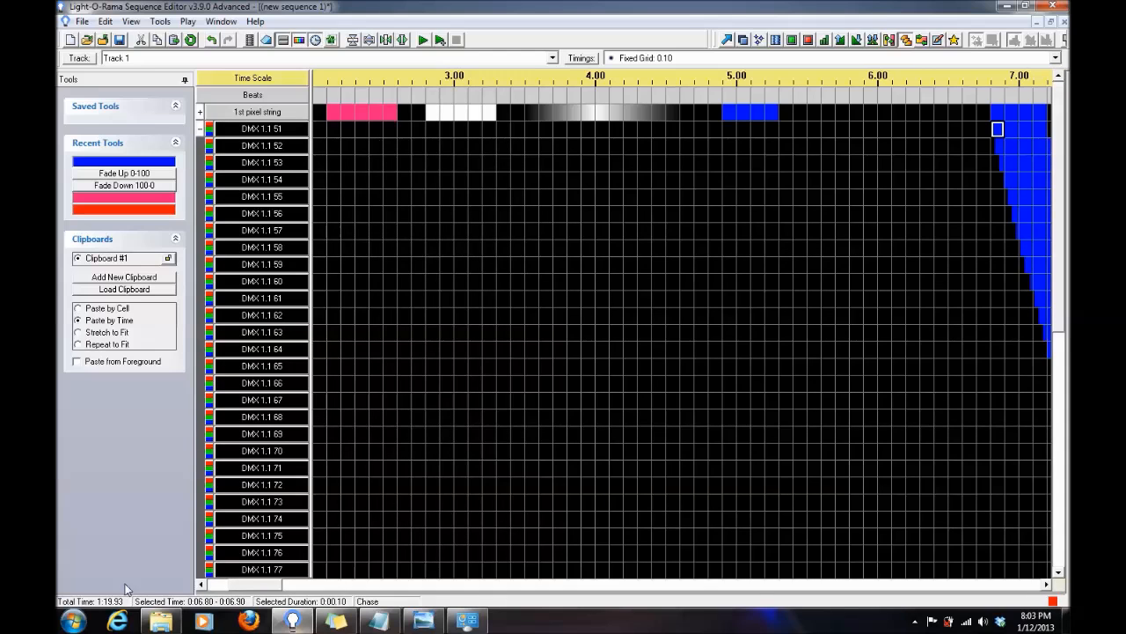
{"action": "left_click_drag", "start_coordinate": [255, 585], "coordinate": [298, 586]}
{"action": "scroll", "coordinate": [434, 406], "scroll_direction": "down", "scroll_amount": 8}
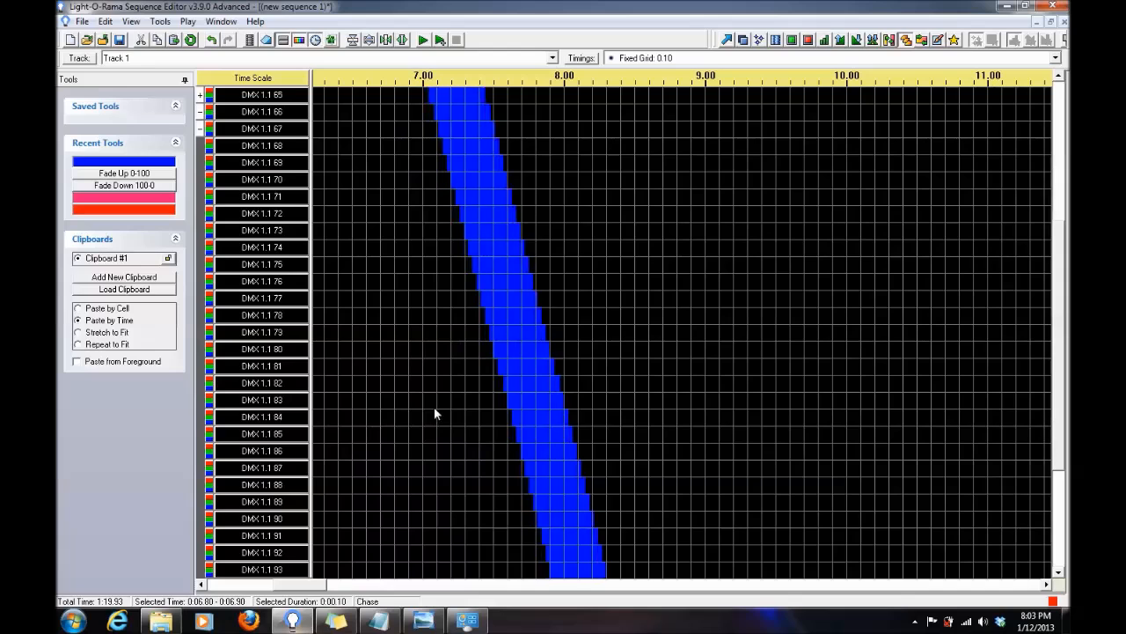
{"action": "scroll", "coordinate": [438, 401], "scroll_direction": "up", "scroll_amount": 4}
{"action": "scroll", "coordinate": [438, 400], "scroll_direction": "up", "scroll_amount": 5}
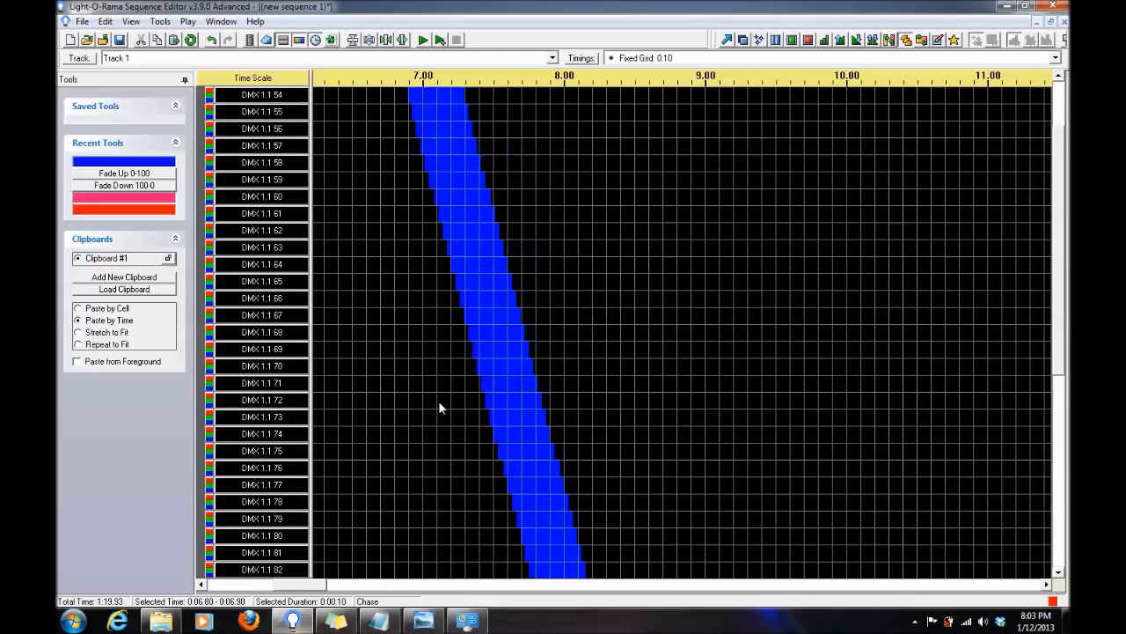
{"action": "left_click", "coordinate": [202, 128]}
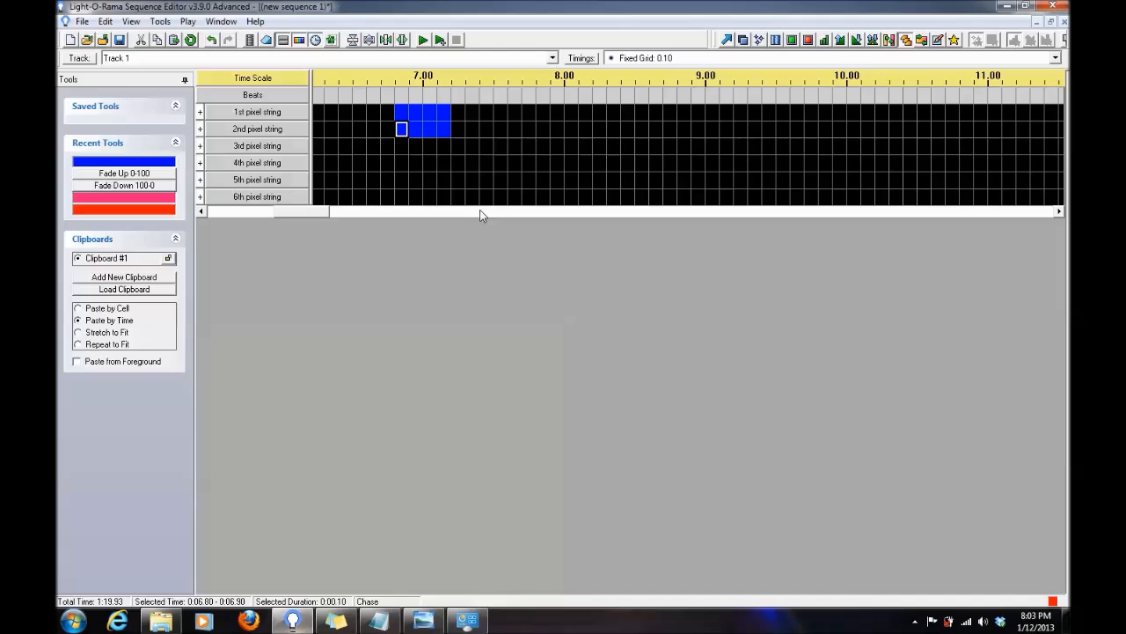
- Paste the copied chase onto the 3rd pixel string at 6.80 seconds, and return to the start of the sequence
{"action": "right_click", "coordinate": [403, 143]}
{"action": "left_click", "coordinate": [453, 377]}
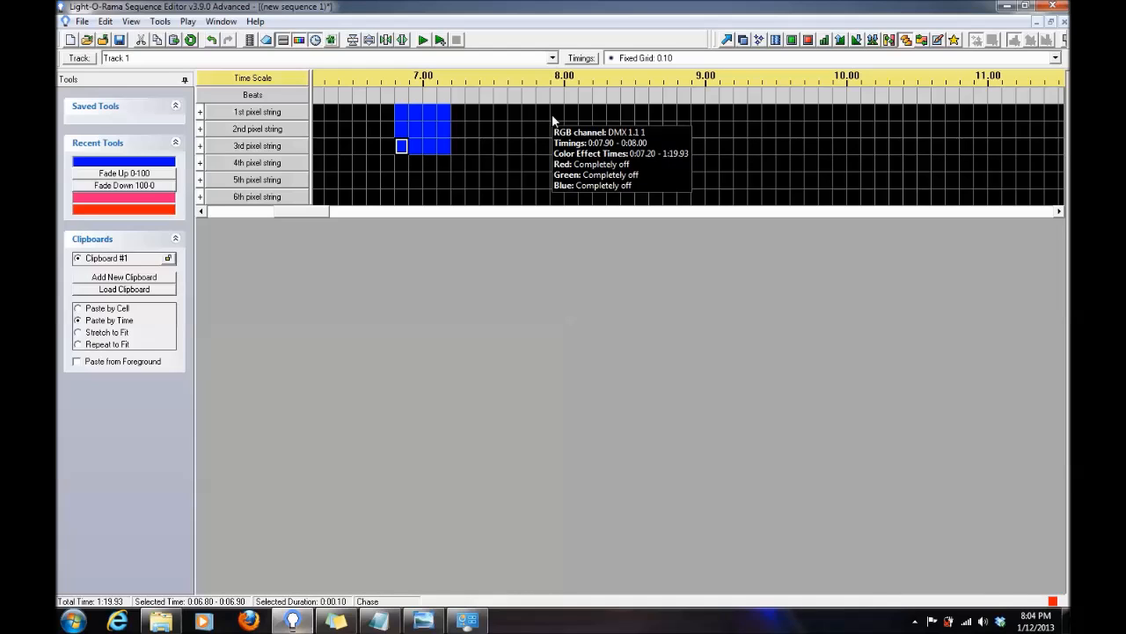
{"action": "left_click_drag", "start_coordinate": [294, 216], "coordinate": [207, 227]}
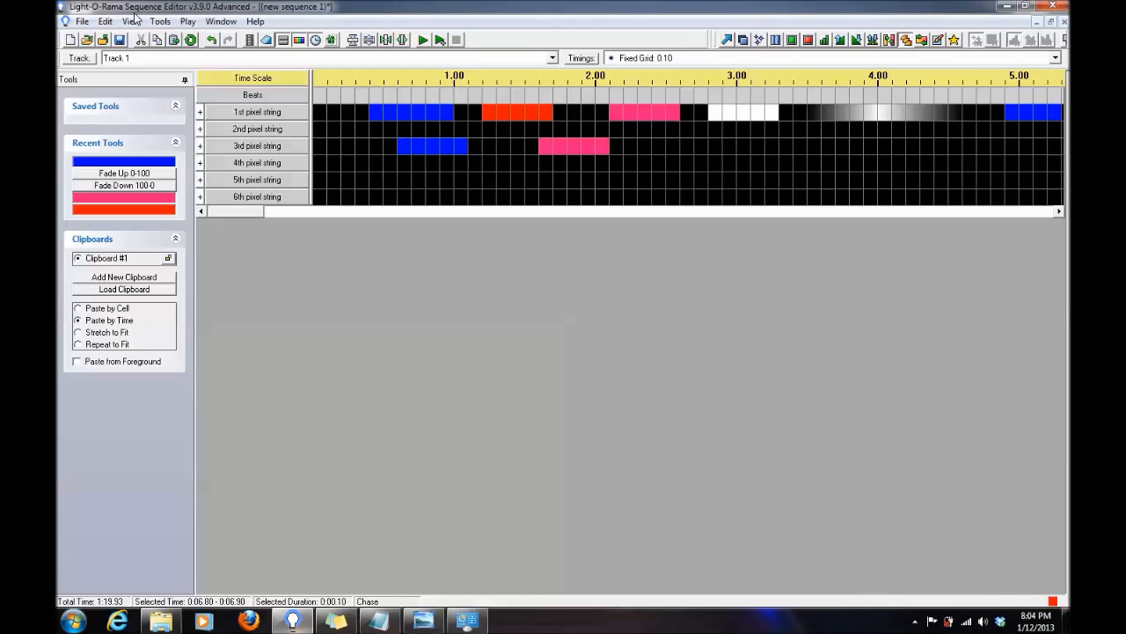
- Open the Tapper Wizard, and start and stop a trial tapping run
{"action": "left_click", "coordinate": [106, 22]}
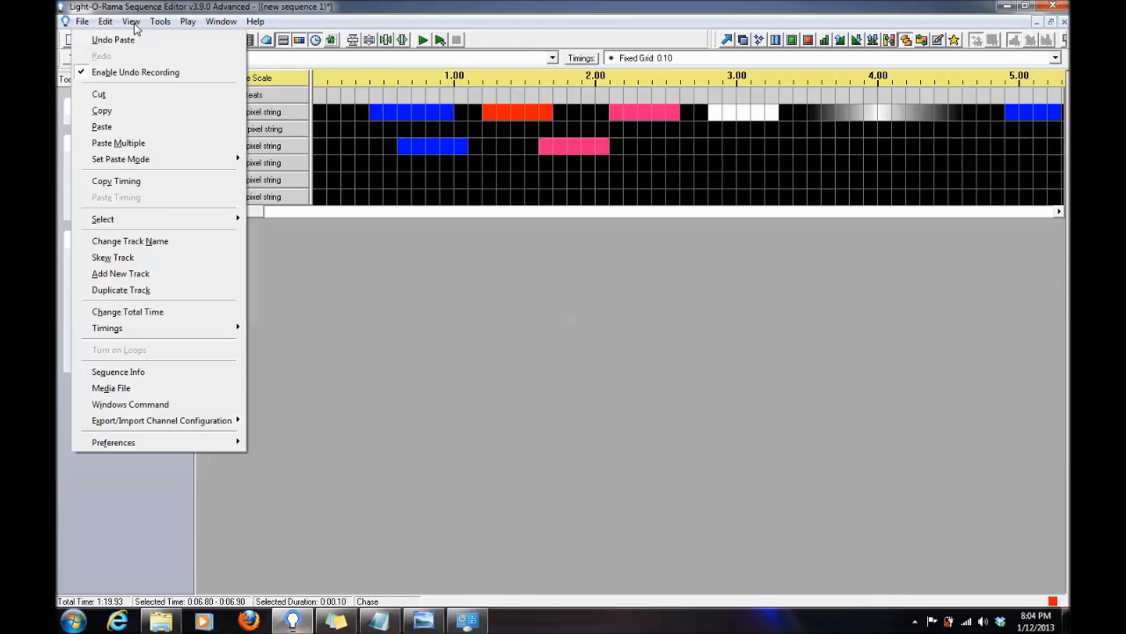
{"action": "left_click", "coordinate": [141, 22]}
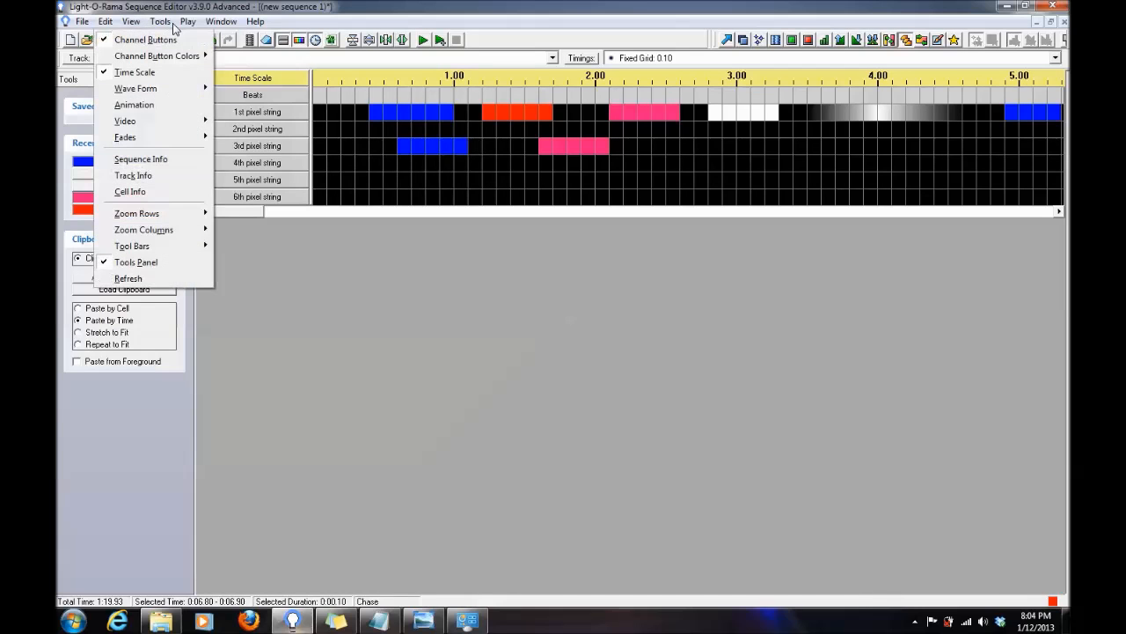
{"action": "mouse_move", "coordinate": [165, 29]}
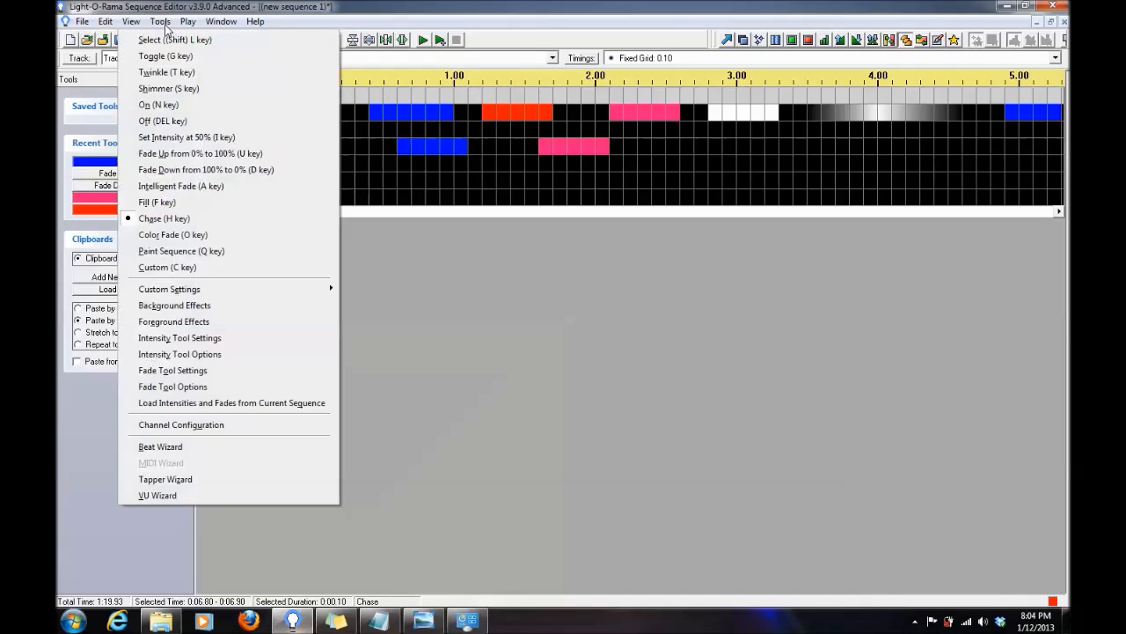
{"action": "left_click", "coordinate": [132, 478]}
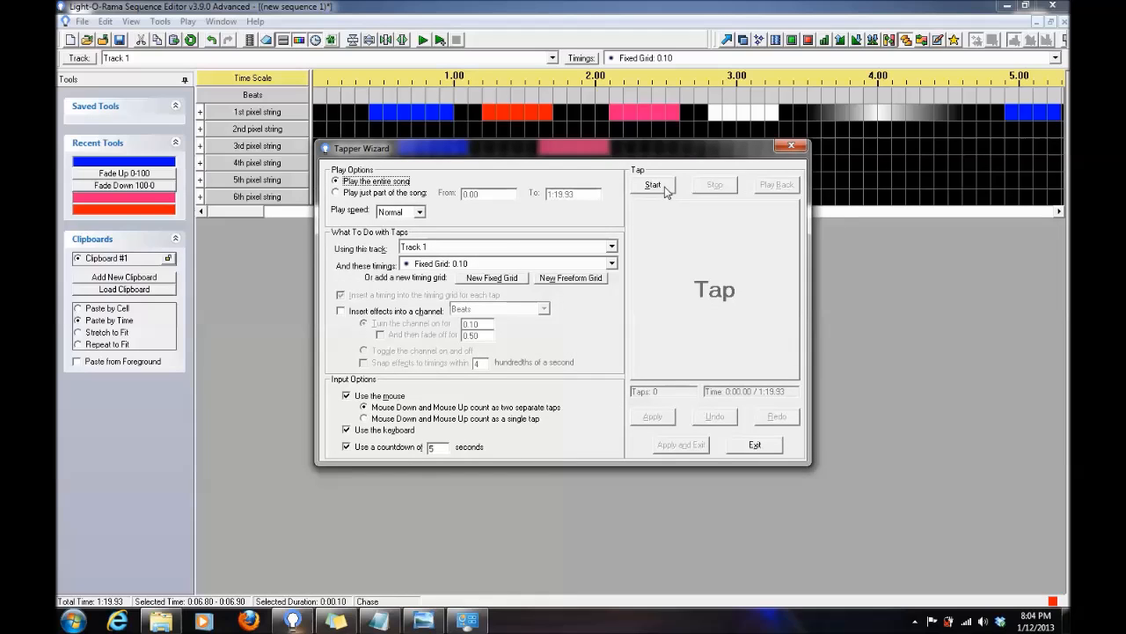
{"action": "left_click", "coordinate": [667, 190]}
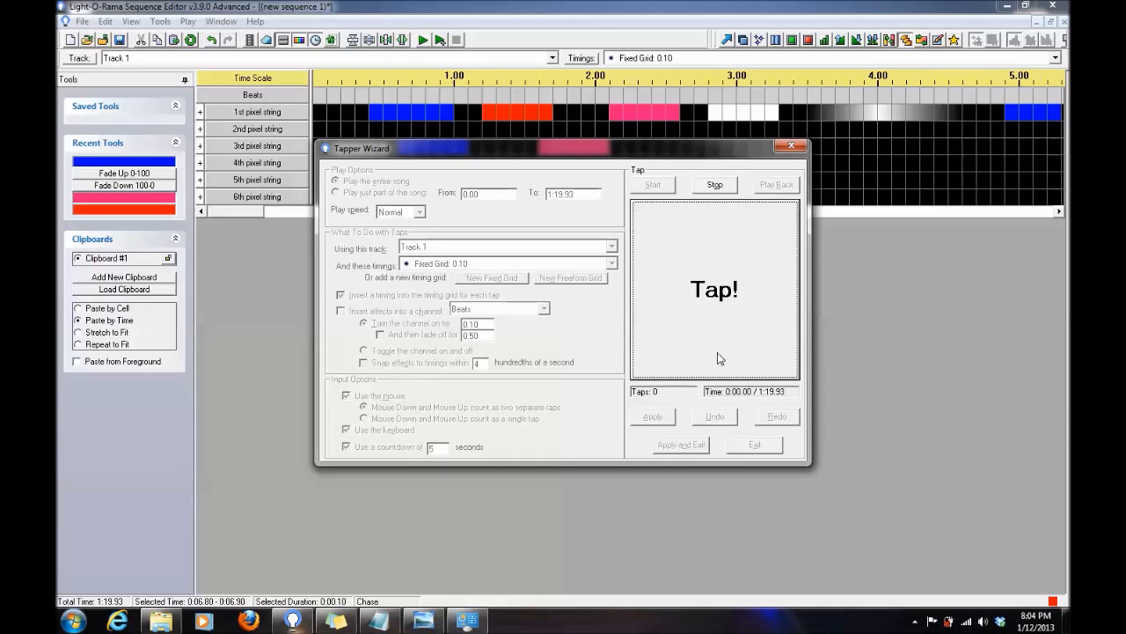
{"action": "left_click", "coordinate": [715, 189]}
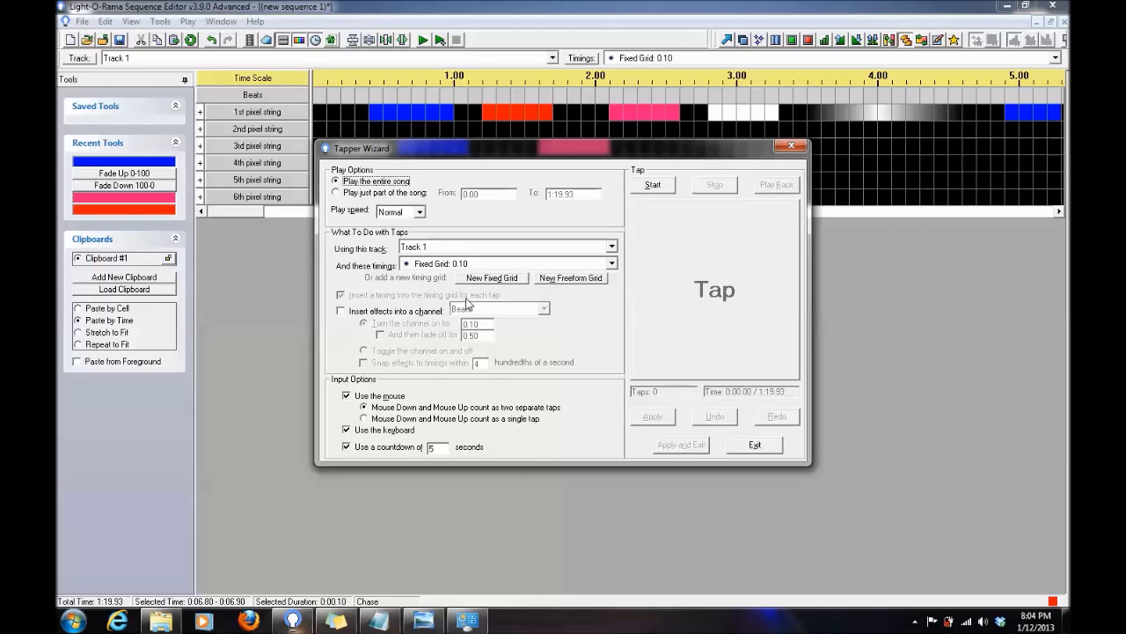
- Set the Tapper Wizard to insert effects into the Beats channel
{"action": "left_click", "coordinate": [340, 312]}
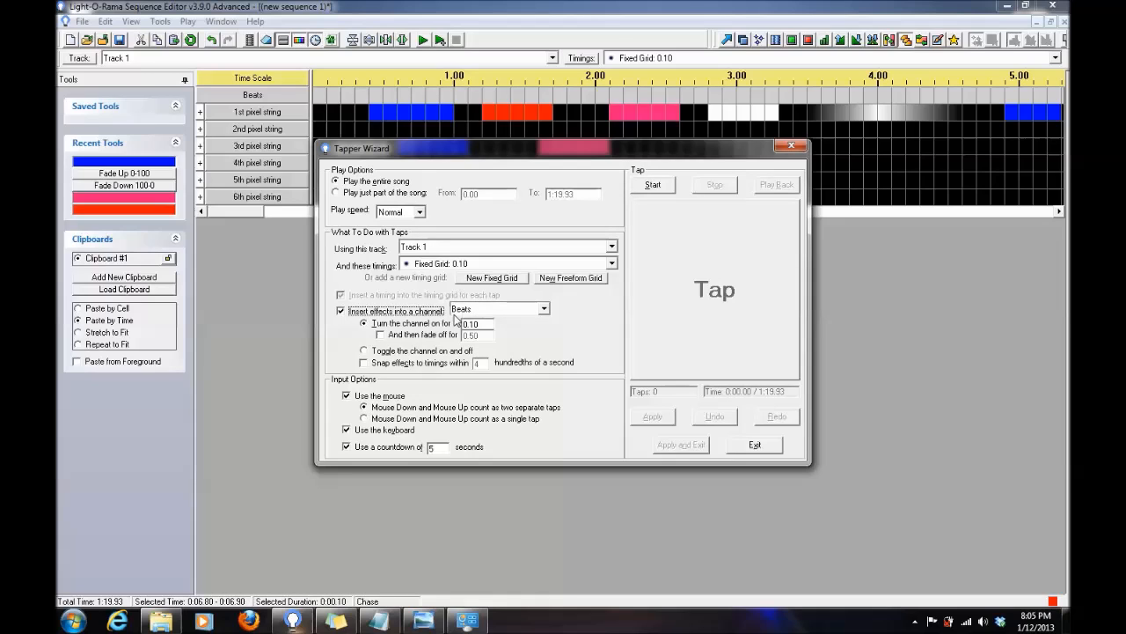
{"action": "left_click", "coordinate": [540, 312]}
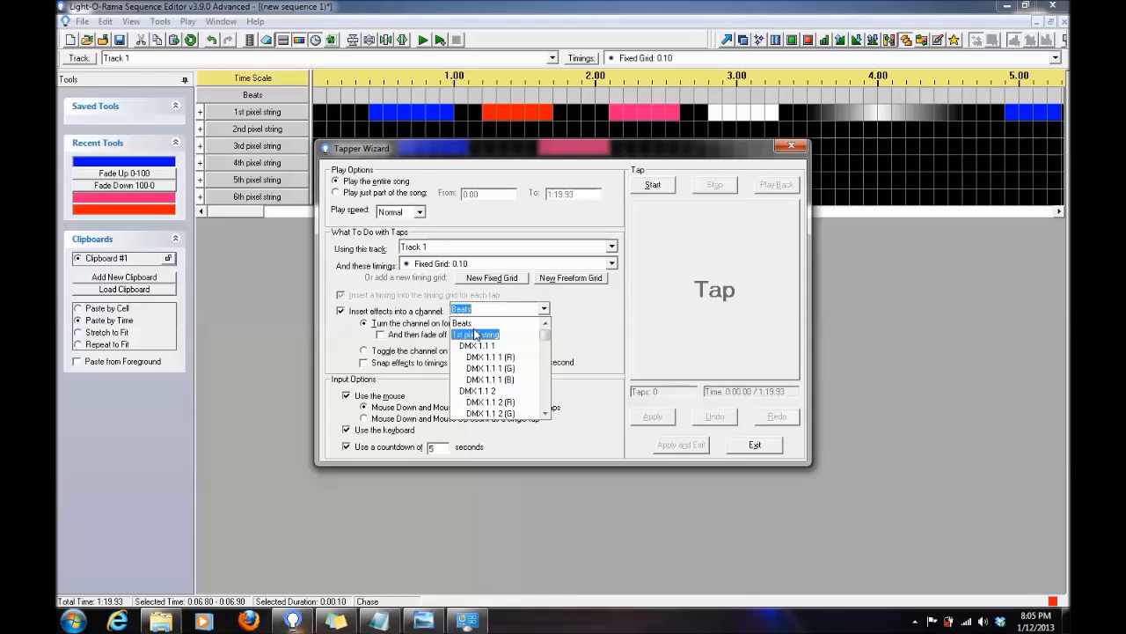
{"action": "left_click", "coordinate": [471, 325]}
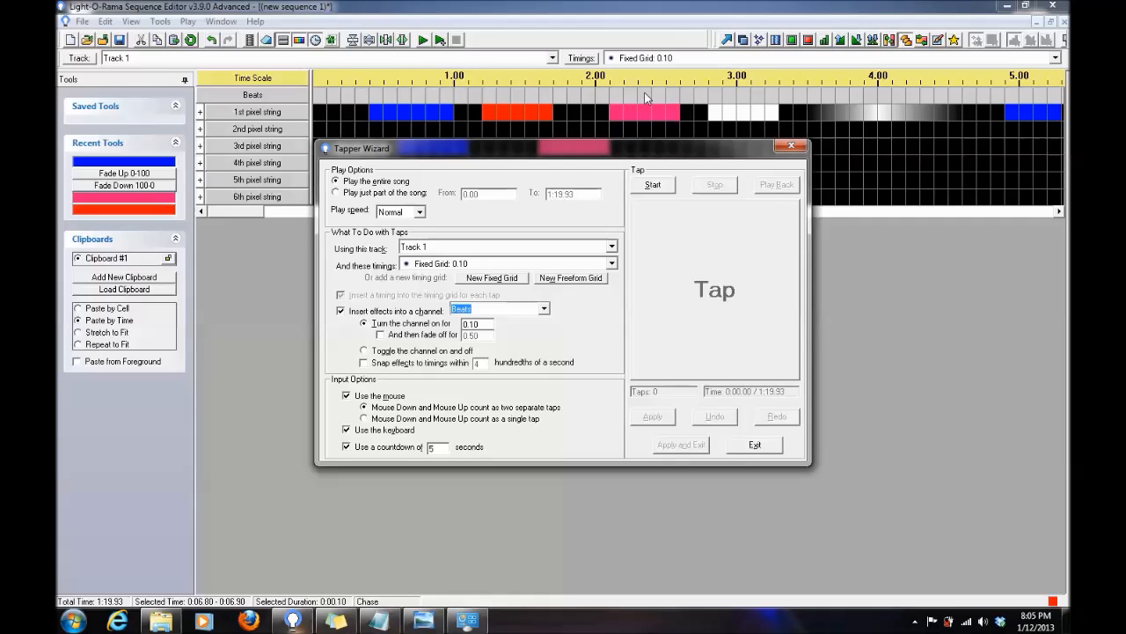
- Record the song's beats as taps in the Tapper Wizard, stop the run, and apply the taps to the Beats channel
{"action": "left_click", "coordinate": [653, 184]}
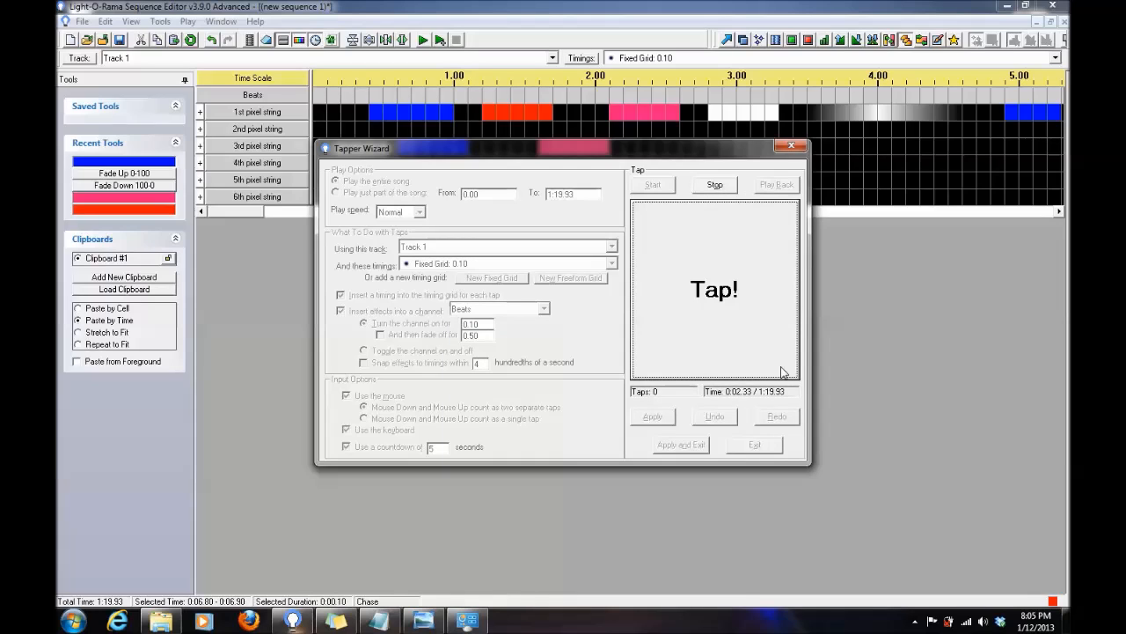
{"action": "left_click", "coordinate": [781, 372]}
{"action": "left_click", "coordinate": [781, 373]}
{"action": "left_click", "coordinate": [781, 372]}
{"action": "left_click", "coordinate": [781, 372]}
{"action": "left_click", "coordinate": [782, 373]}
{"action": "left_click", "coordinate": [782, 372]}
{"action": "left_click", "coordinate": [781, 372]}
{"action": "left_click", "coordinate": [781, 373]}
{"action": "left_click", "coordinate": [782, 372]}
{"action": "left_click", "coordinate": [782, 373]}
{"action": "left_click", "coordinate": [782, 372]}
{"action": "left_click", "coordinate": [782, 373]}
{"action": "left_click", "coordinate": [781, 372]}
{"action": "left_click", "coordinate": [781, 372]}
{"action": "left_click", "coordinate": [781, 372]}
{"action": "left_click", "coordinate": [782, 372]}
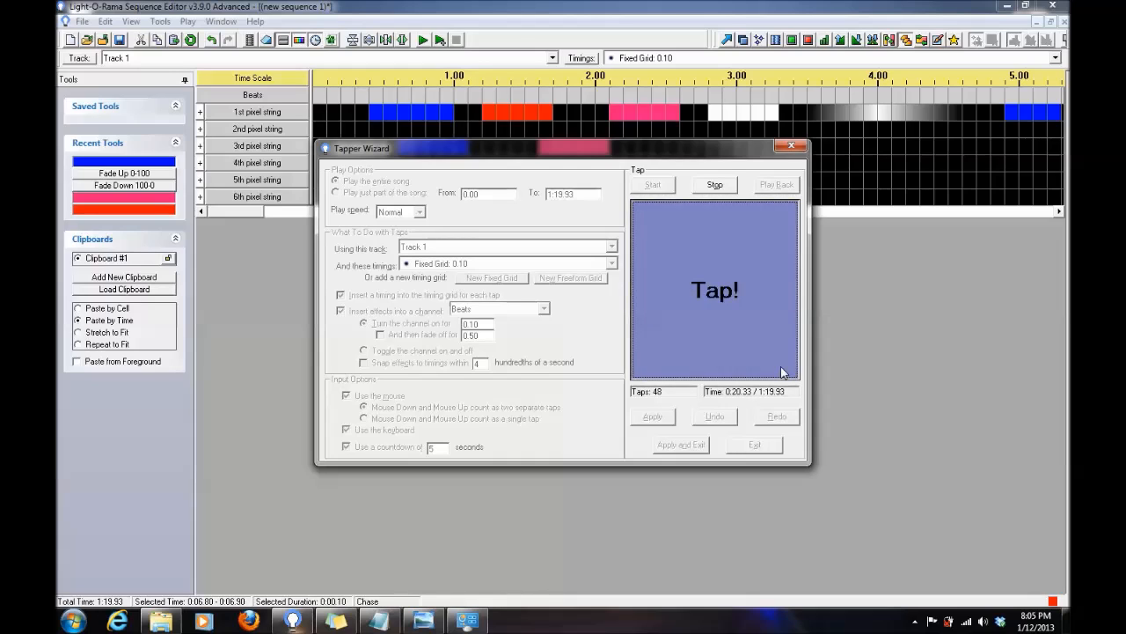
{"action": "left_click", "coordinate": [782, 372]}
{"action": "left_click", "coordinate": [782, 373]}
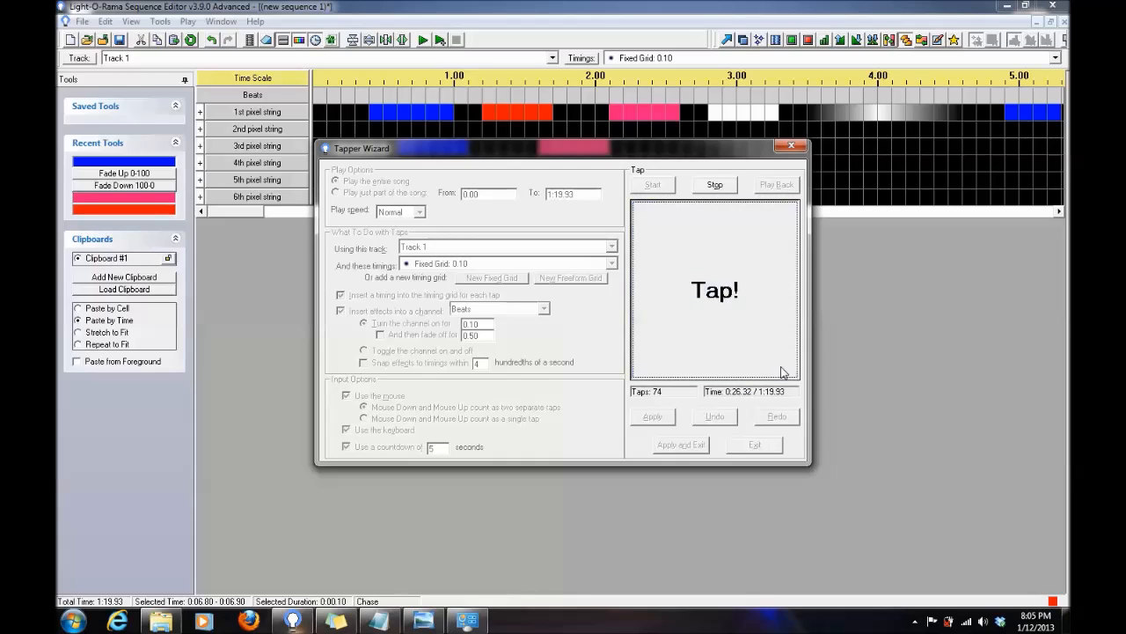
{"action": "left_click", "coordinate": [781, 373]}
{"action": "left_click", "coordinate": [782, 373]}
{"action": "left_click", "coordinate": [781, 373]}
{"action": "left_click", "coordinate": [782, 373]}
{"action": "left_click", "coordinate": [782, 373]}
{"action": "left_click", "coordinate": [781, 372]}
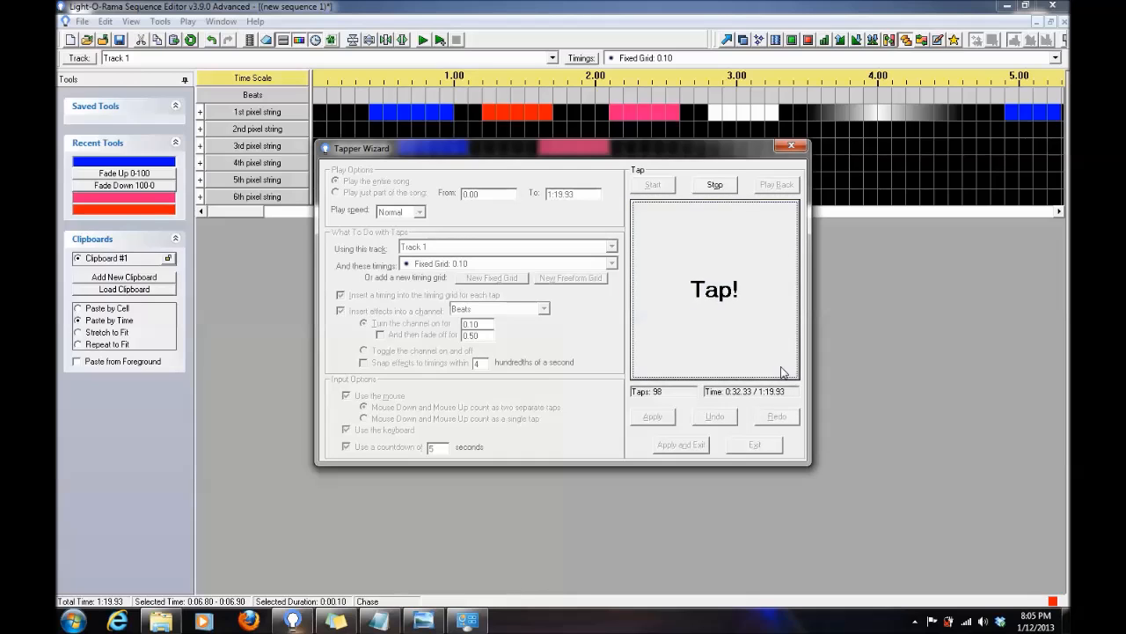
{"action": "left_click", "coordinate": [781, 372]}
{"action": "left_click", "coordinate": [781, 372]}
{"action": "left_click", "coordinate": [781, 372]}
{"action": "left_click", "coordinate": [782, 373]}
{"action": "left_click", "coordinate": [781, 372]}
{"action": "left_click", "coordinate": [782, 373]}
{"action": "left_click", "coordinate": [782, 372]}
{"action": "left_click", "coordinate": [781, 372]}
{"action": "left_click", "coordinate": [781, 372]}
{"action": "left_click", "coordinate": [782, 372]}
{"action": "left_click", "coordinate": [781, 372]}
{"action": "left_click", "coordinate": [715, 184]}
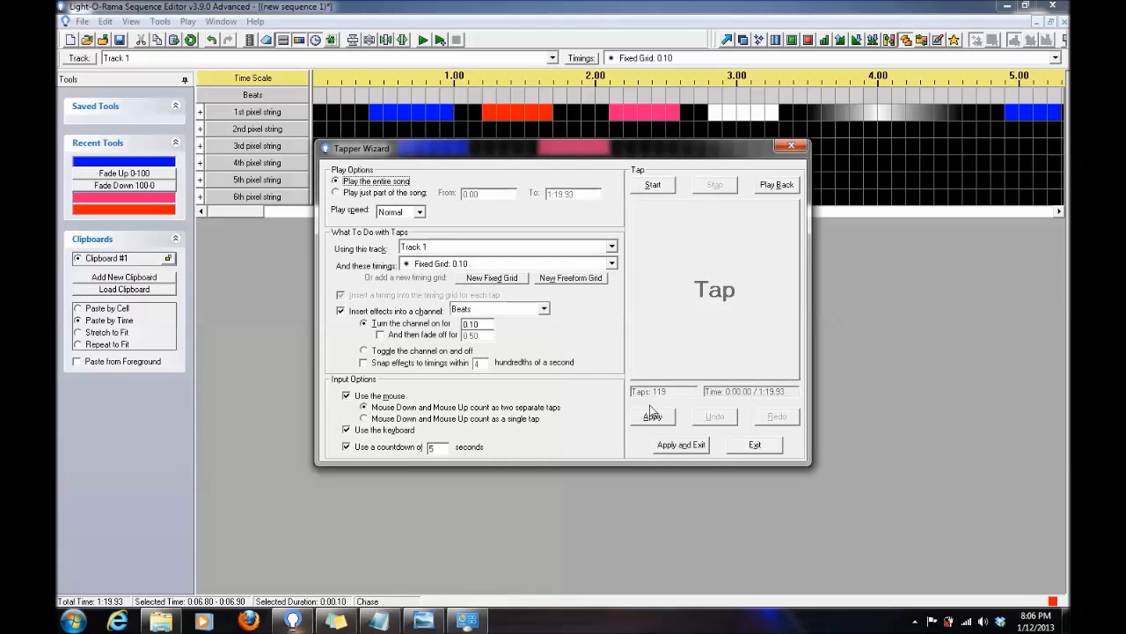
{"action": "left_click", "coordinate": [680, 446]}
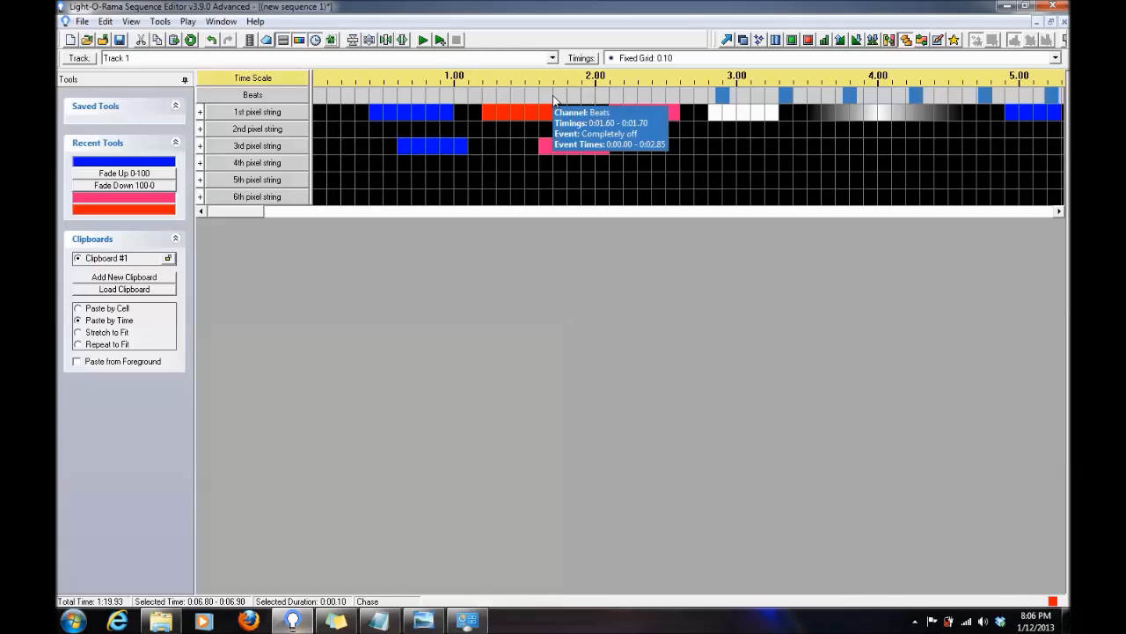
- Expand the 1st pixel string and apply the pink color fade to its first pixel, DMX 1.1 1, from 9.30 to 9.50 seconds
{"action": "left_click", "coordinate": [200, 113]}
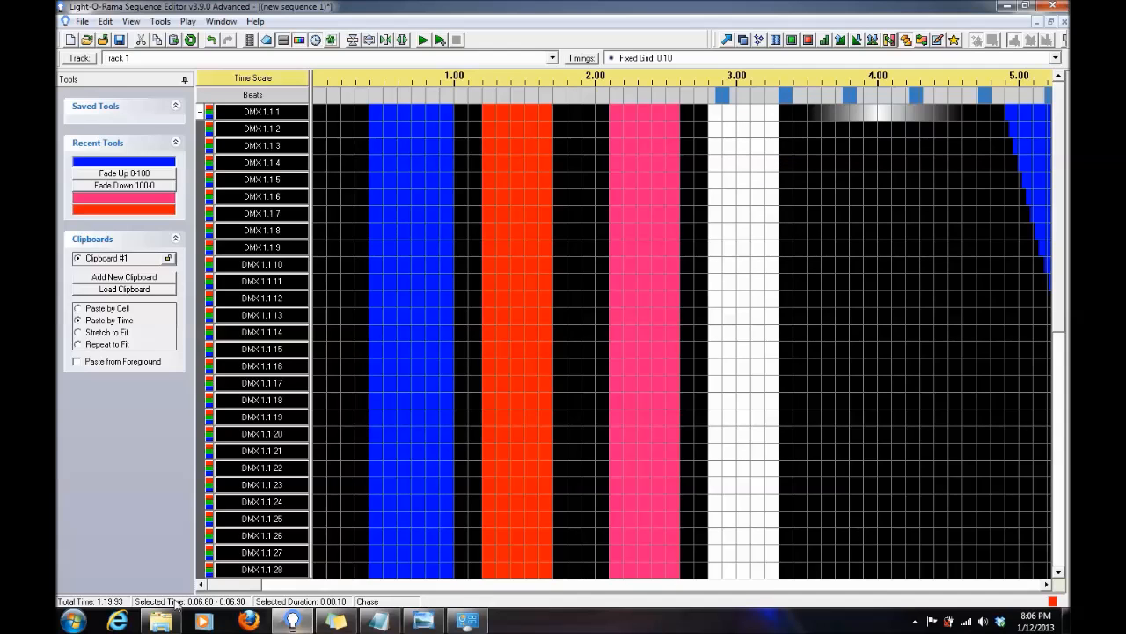
{"action": "left_click_drag", "start_coordinate": [248, 588], "coordinate": [331, 589]}
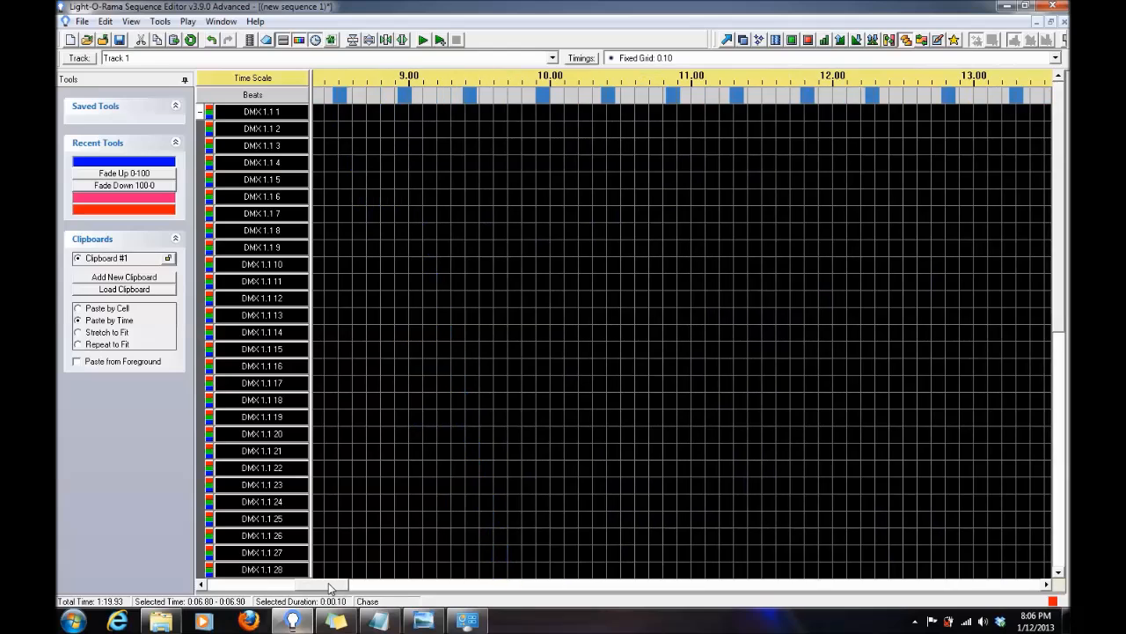
{"action": "left_click", "coordinate": [154, 202]}
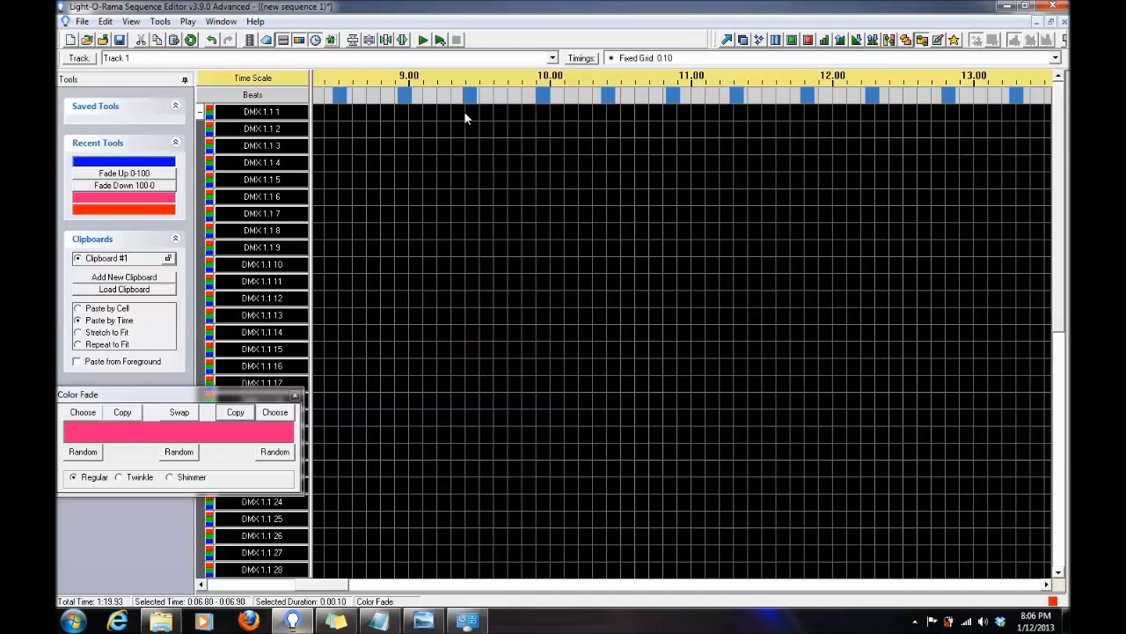
{"action": "left_click_drag", "start_coordinate": [465, 113], "coordinate": [475, 114]}
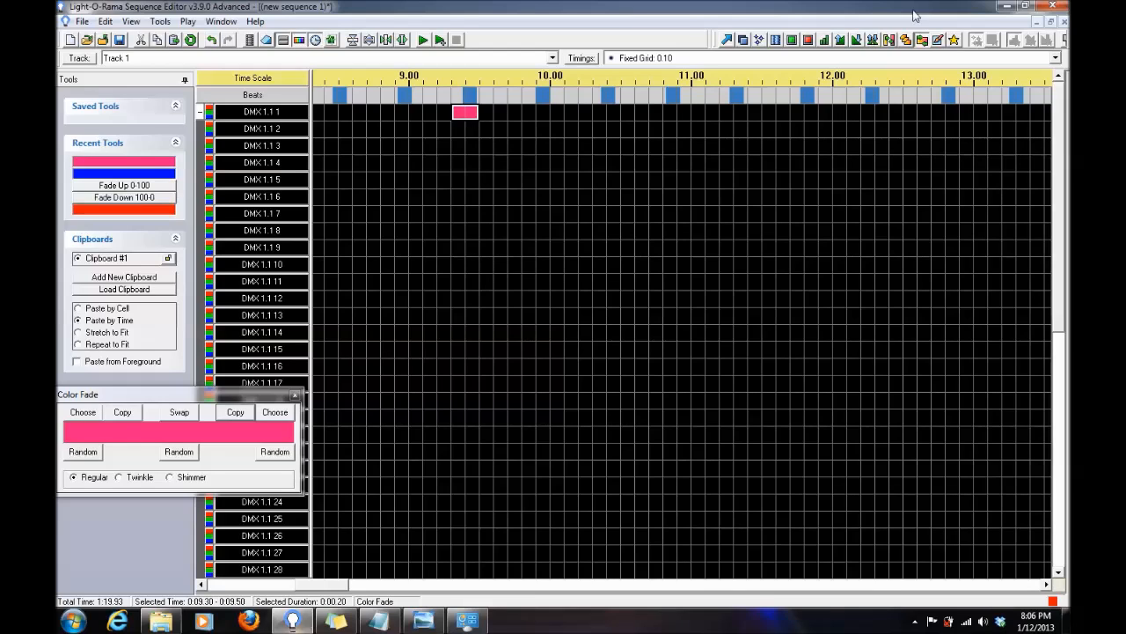
- Chase the pink effect from DMX 1.1 1 down through DMX 1.1 50, spanning 9.30 to 9.90 seconds
{"action": "left_click", "coordinate": [921, 40]}
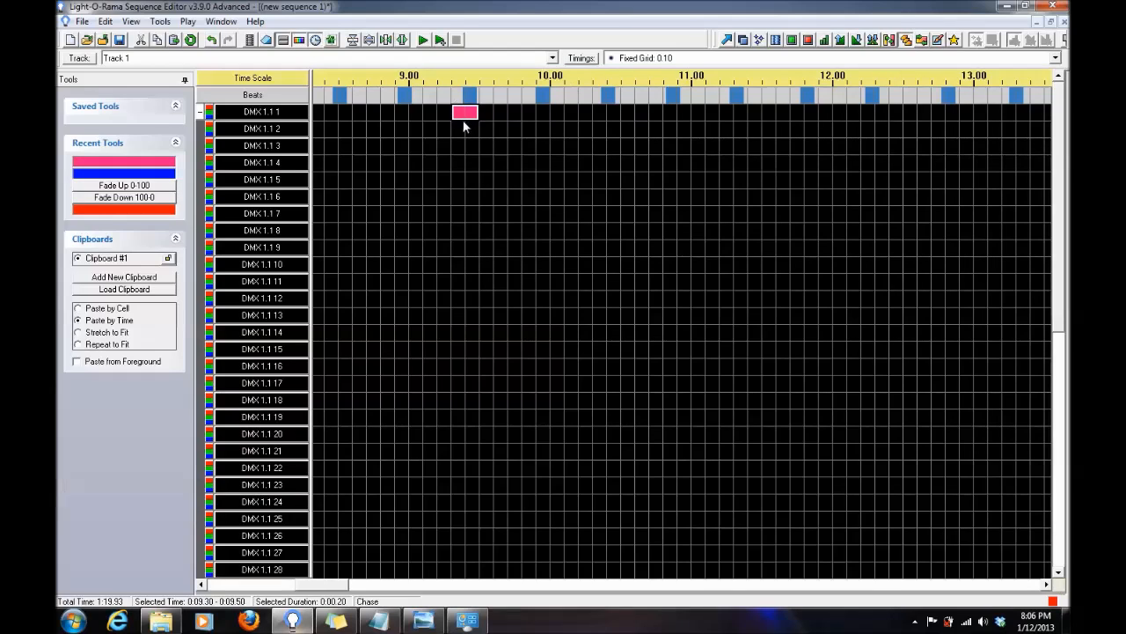
{"action": "left_click_drag", "start_coordinate": [460, 116], "coordinate": [524, 477]}
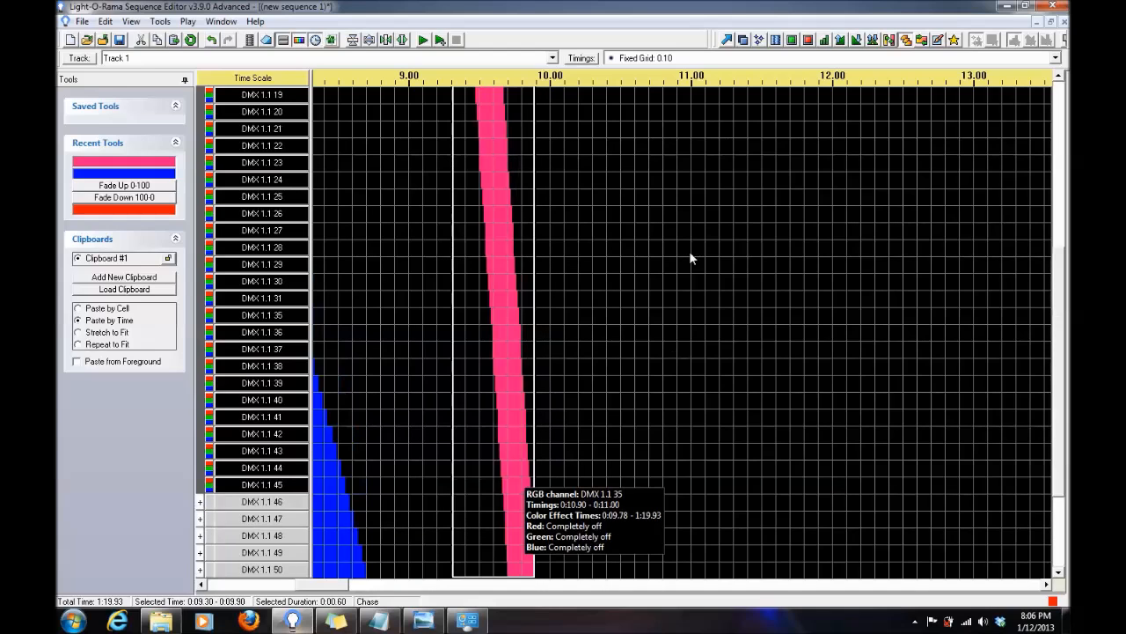
{"action": "scroll", "coordinate": [689, 250], "scroll_direction": "up", "scroll_amount": 9}
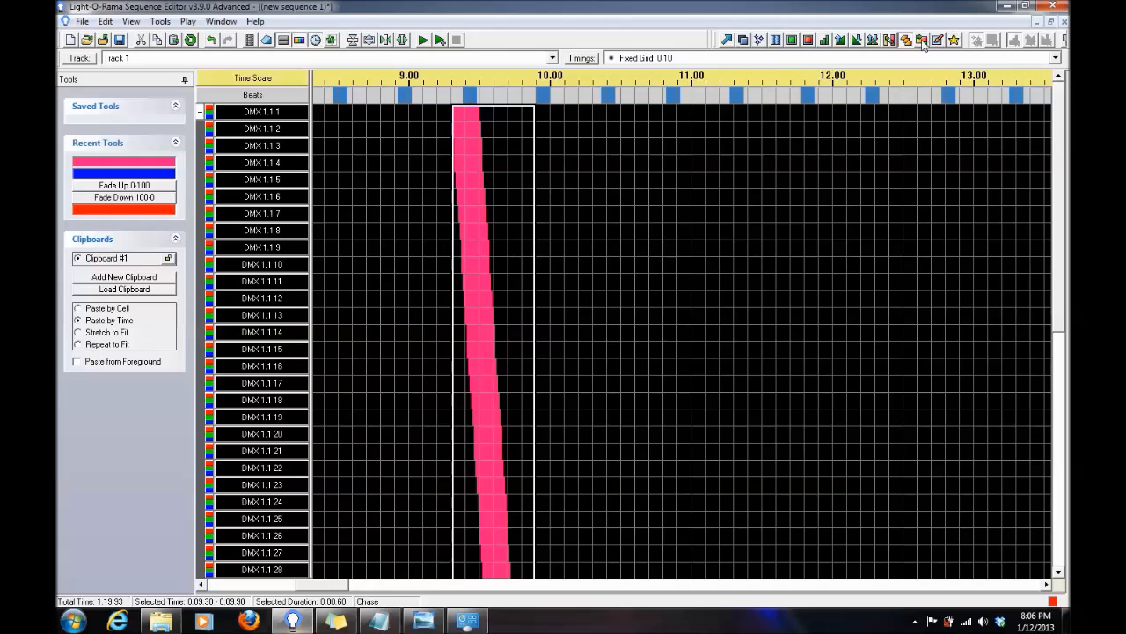
- Try to chase the Beats effects down through DMX 1.1 50 over 9.90 to 18.30 seconds, and undo that chase
{"action": "left_click_drag", "start_coordinate": [542, 100], "coordinate": [1010, 494]}
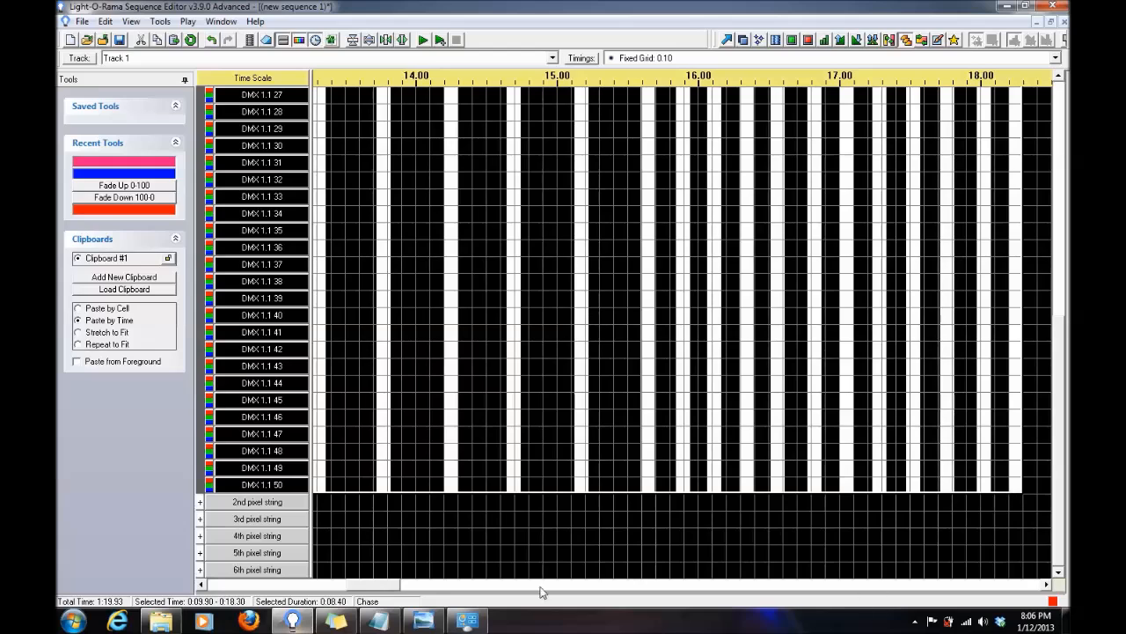
{"action": "left_click_drag", "start_coordinate": [396, 584], "coordinate": [350, 582]}
{"action": "scroll", "coordinate": [749, 384], "scroll_direction": "up", "scroll_amount": 5}
{"action": "scroll", "coordinate": [742, 391], "scroll_direction": "up", "scroll_amount": 7}
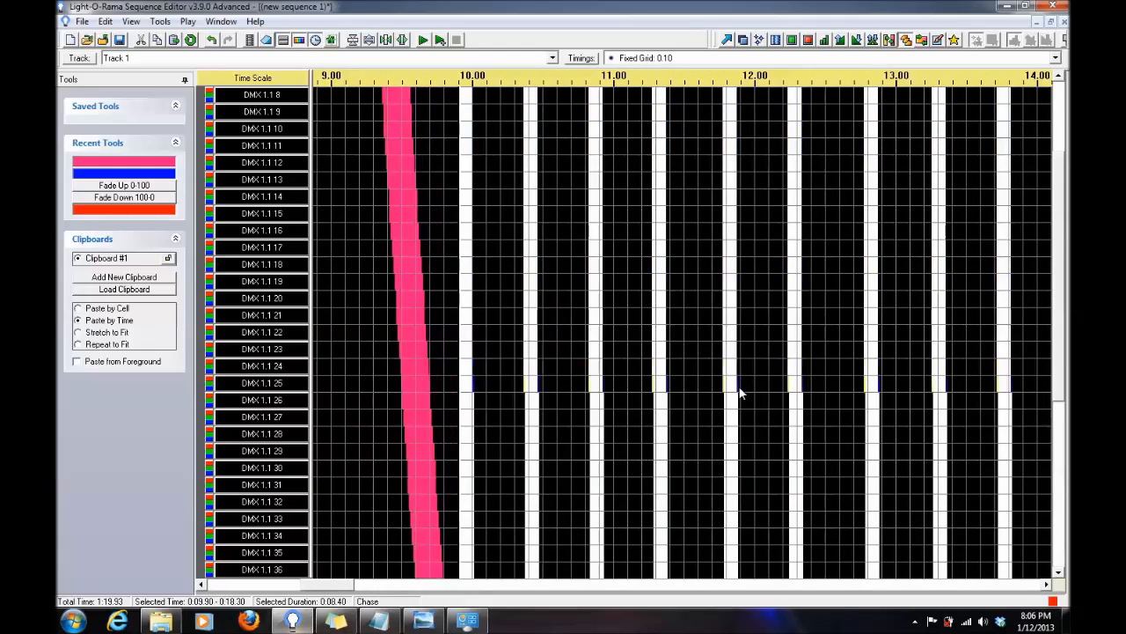
{"action": "left_click", "coordinate": [211, 40]}
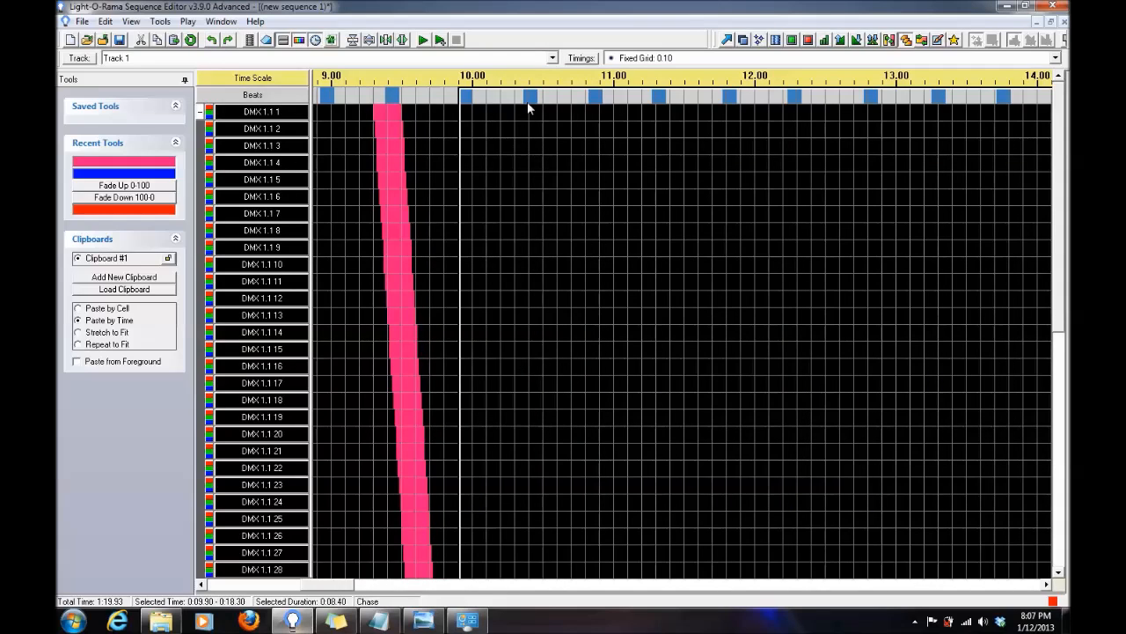
- Chase the Beats effects down through DMX 1.1 50 over 10.30 to 15.30 seconds, and review the result along the string
{"action": "left_click_drag", "start_coordinate": [526, 97], "coordinate": [1054, 487]}
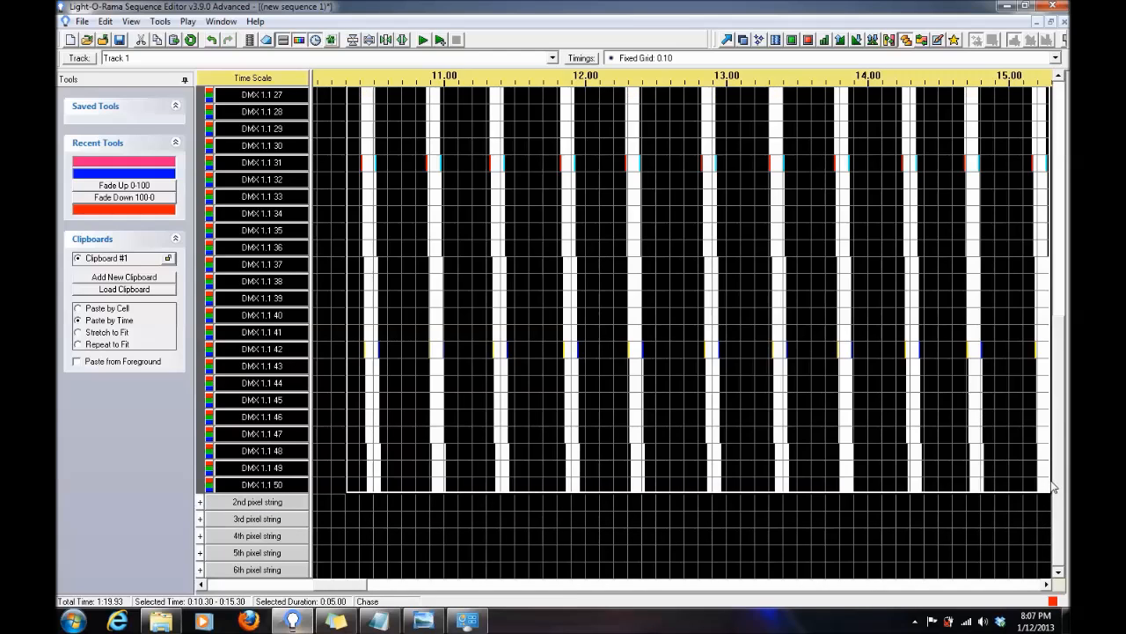
{"action": "scroll", "coordinate": [381, 373], "scroll_direction": "up", "scroll_amount": 9}
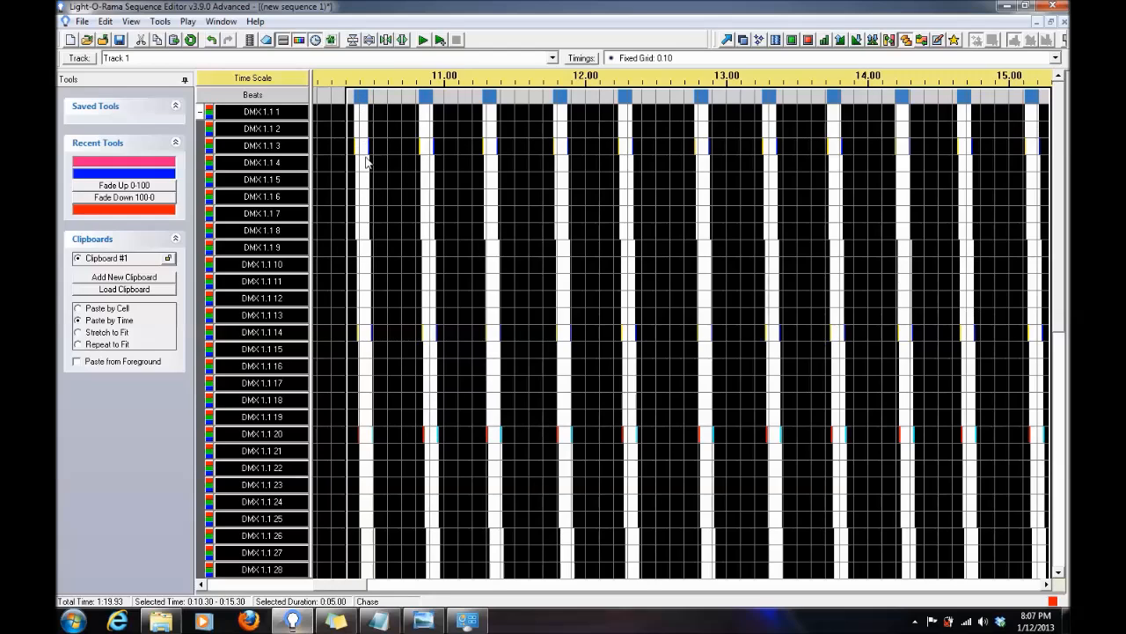
{"action": "scroll", "coordinate": [417, 264], "scroll_direction": "down", "scroll_amount": 1}
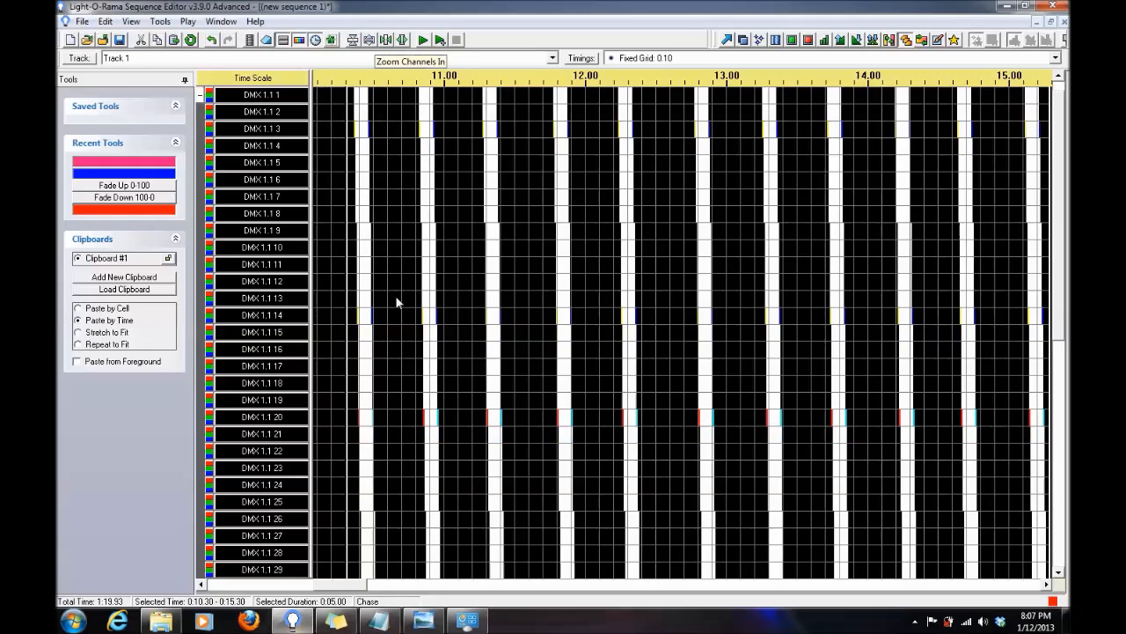
{"action": "scroll", "coordinate": [368, 475], "scroll_direction": "down", "scroll_amount": 8}
{"action": "scroll", "coordinate": [380, 511], "scroll_direction": "down", "scroll_amount": 1}
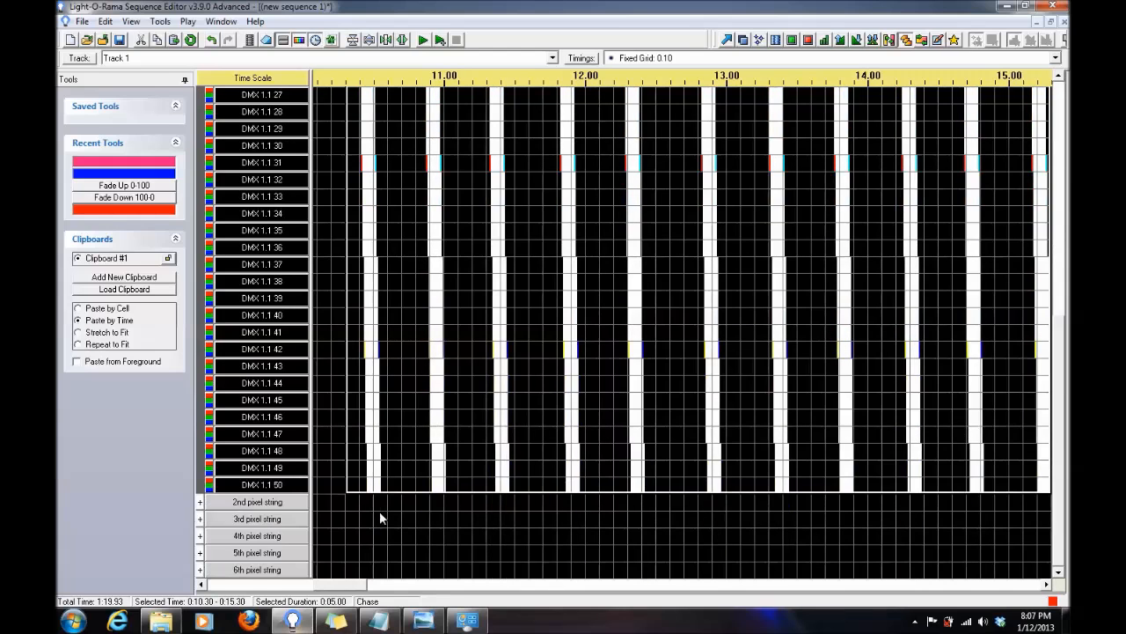
{"action": "scroll", "coordinate": [384, 482], "scroll_direction": "up", "scroll_amount": 9}
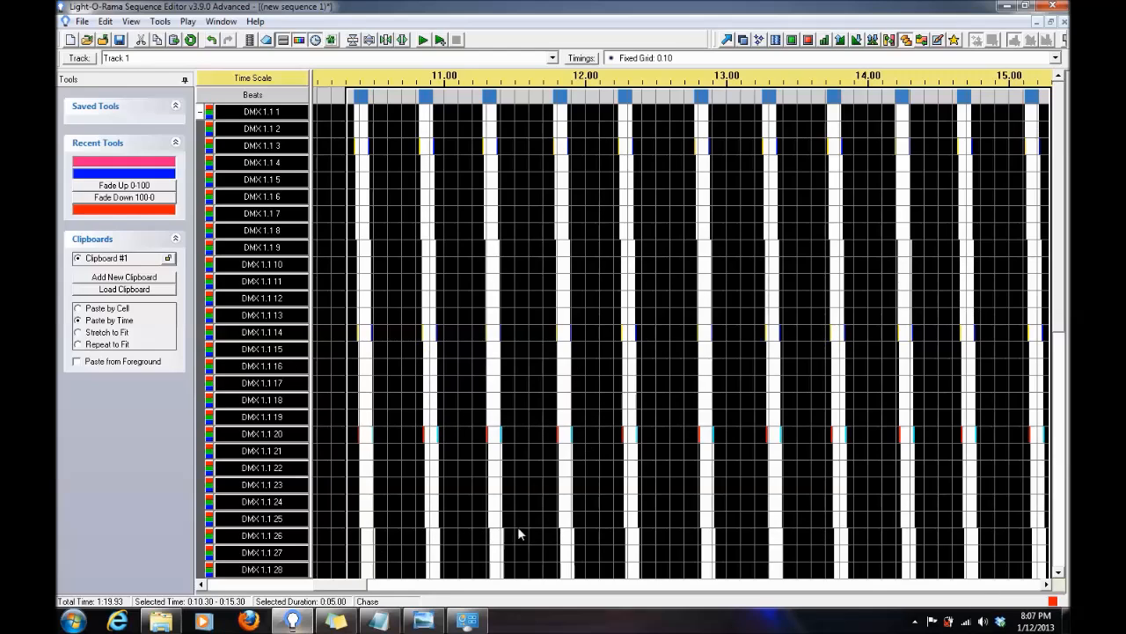
- Return to the start of the sequence and collapse the 1st pixel string
{"action": "left_click_drag", "start_coordinate": [360, 585], "coordinate": [239, 583]}
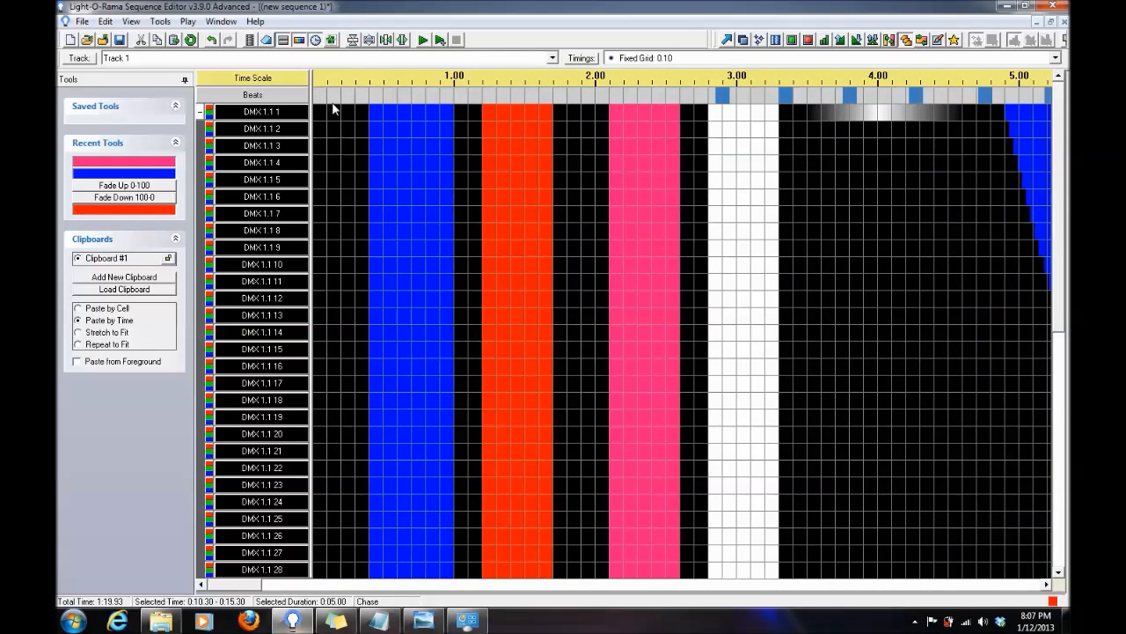
{"action": "left_click", "coordinate": [201, 112]}
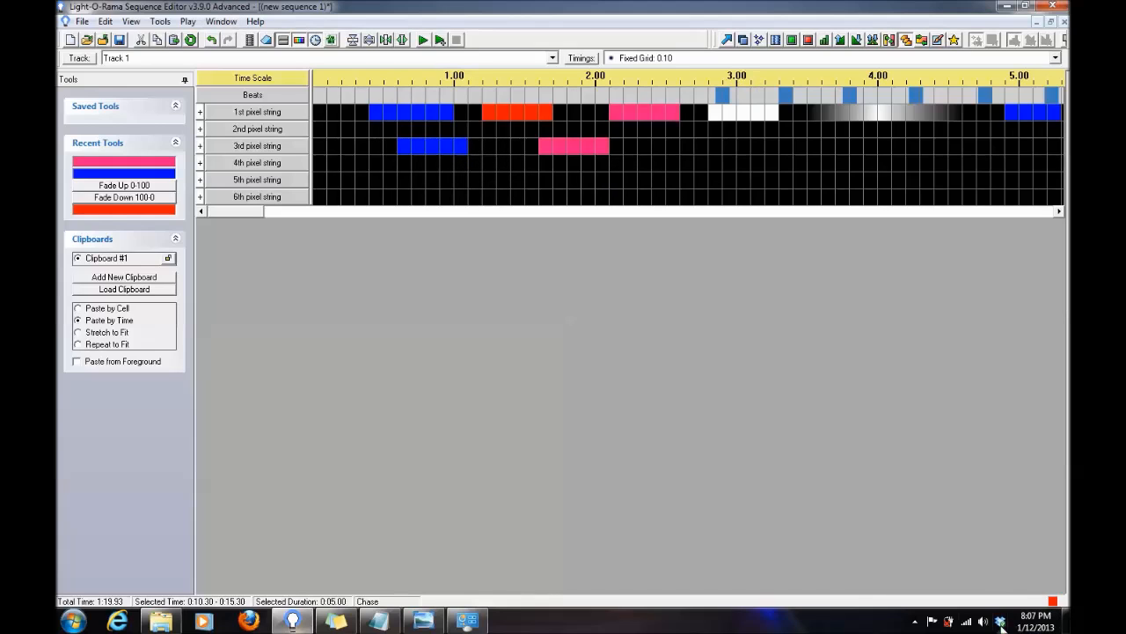
{"action": "left_click", "coordinate": [915, 621]}
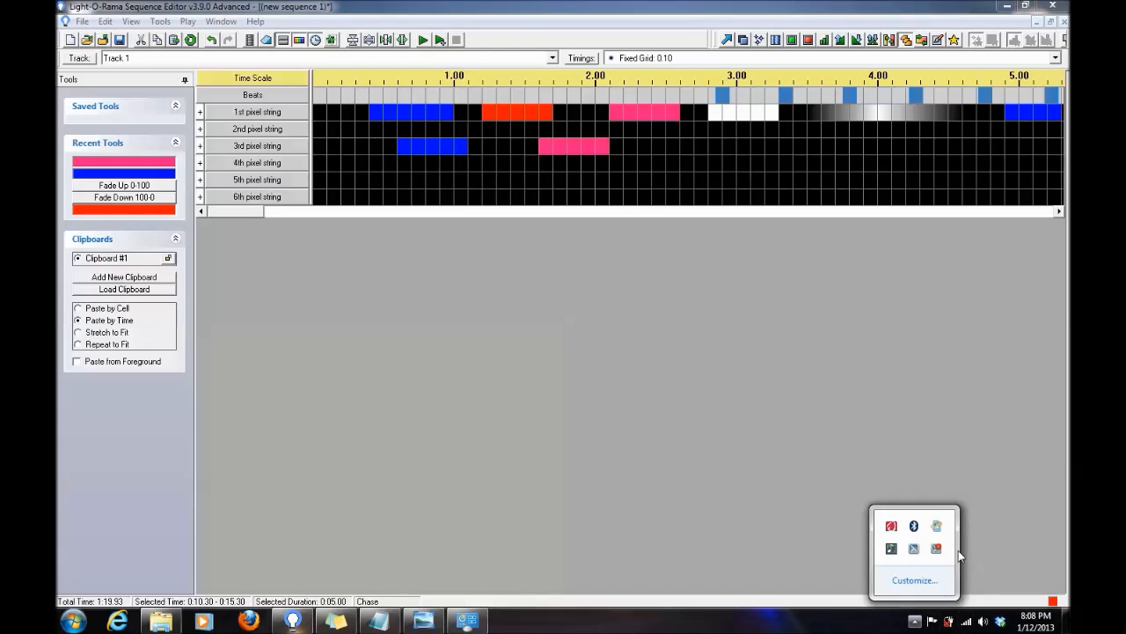